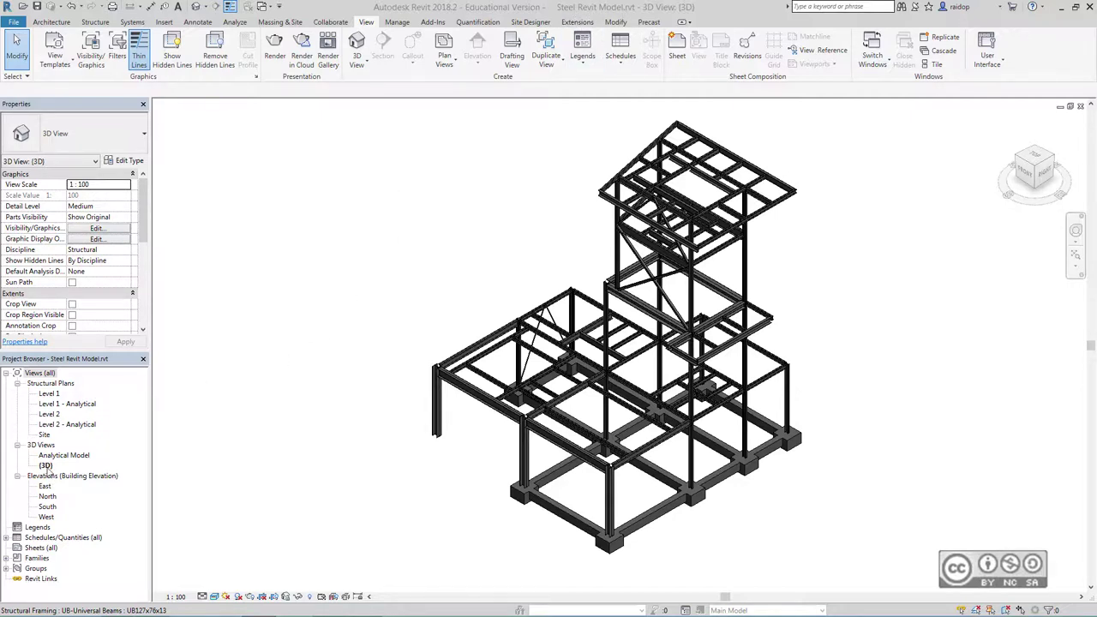
# - Export the Revit frame with the US library and save it as Steel Revit Model.smlx in 27-Kon-01
pyautogui.click(435, 22)
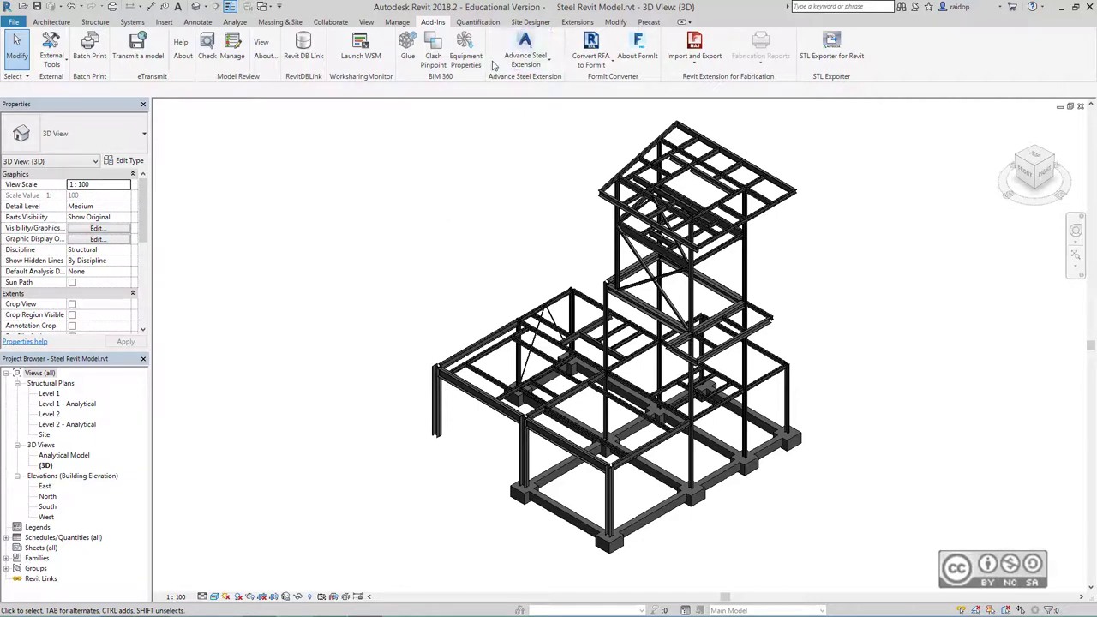
pyautogui.click(546, 67)
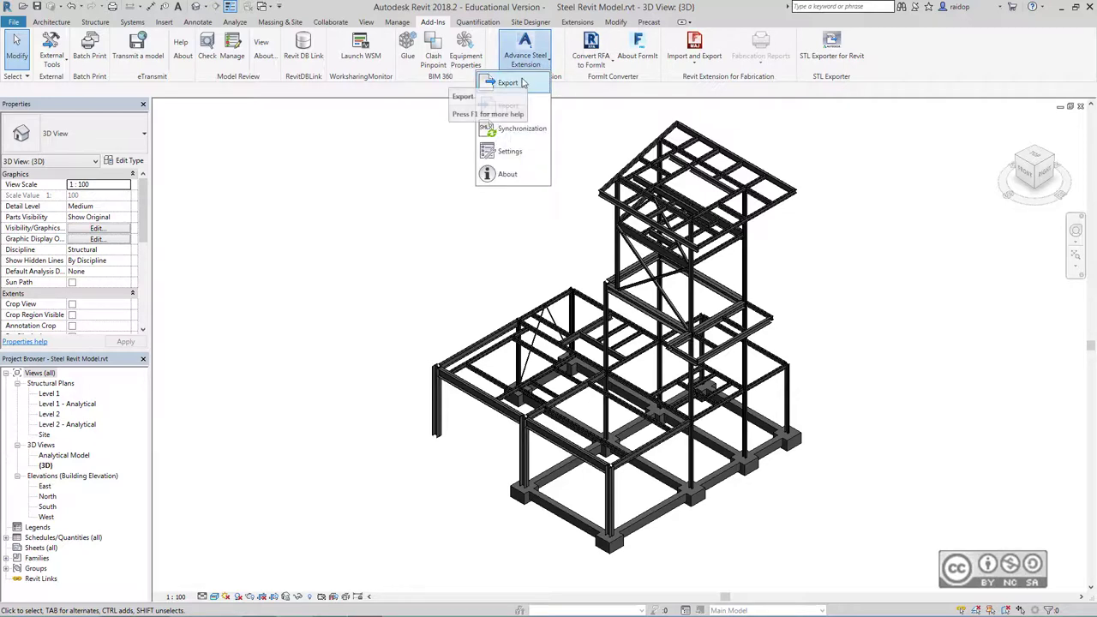
pyautogui.click(508, 82)
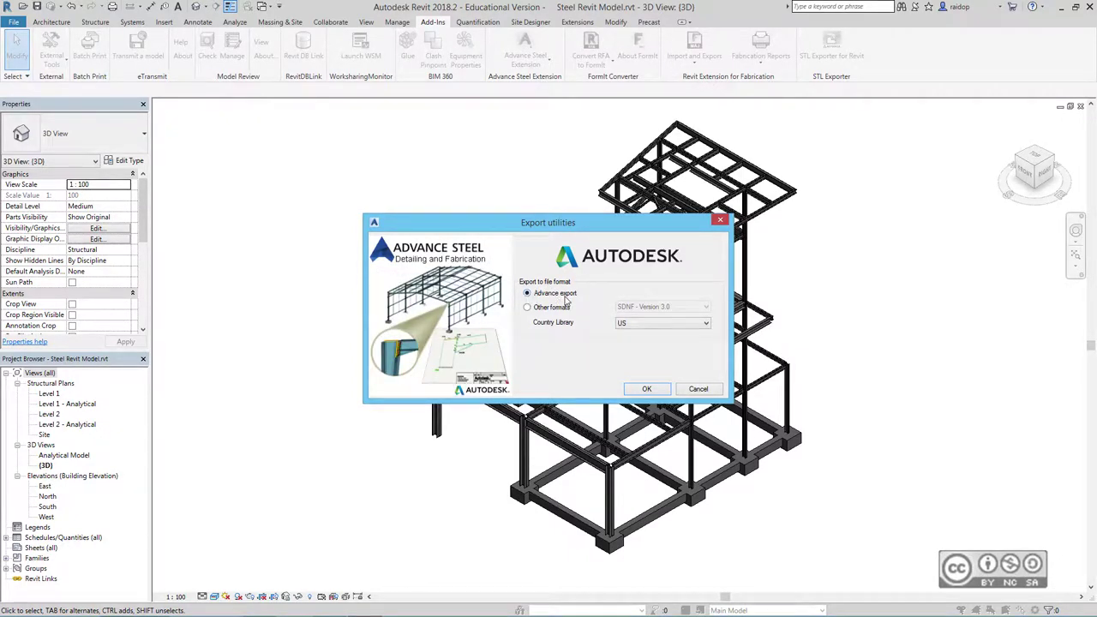
pyautogui.click(651, 324)
pyautogui.click(652, 324)
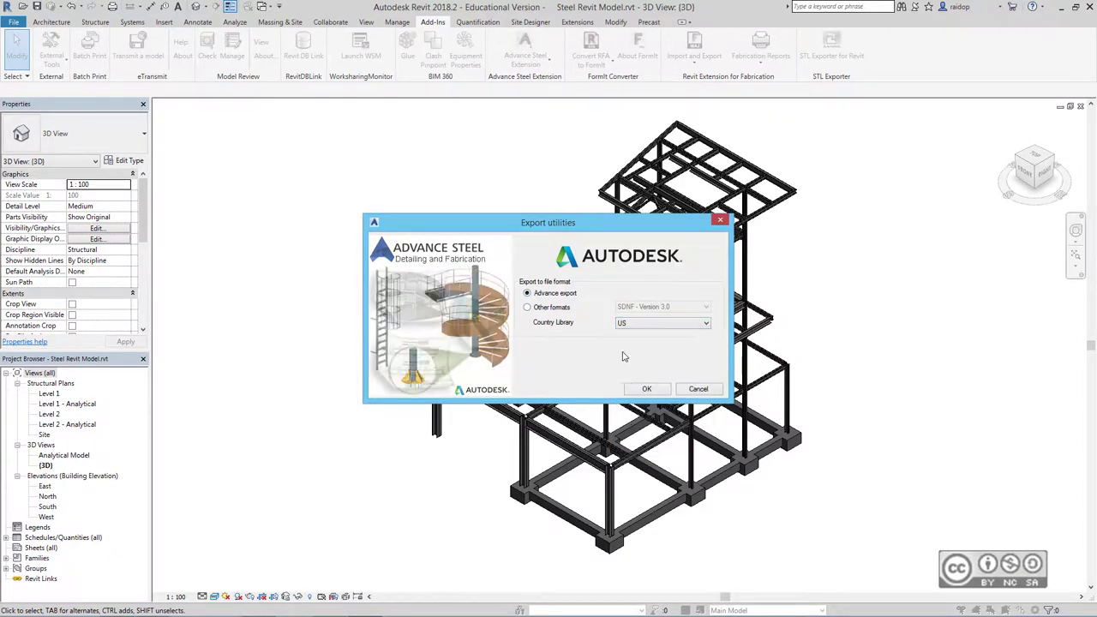
pyautogui.click(646, 389)
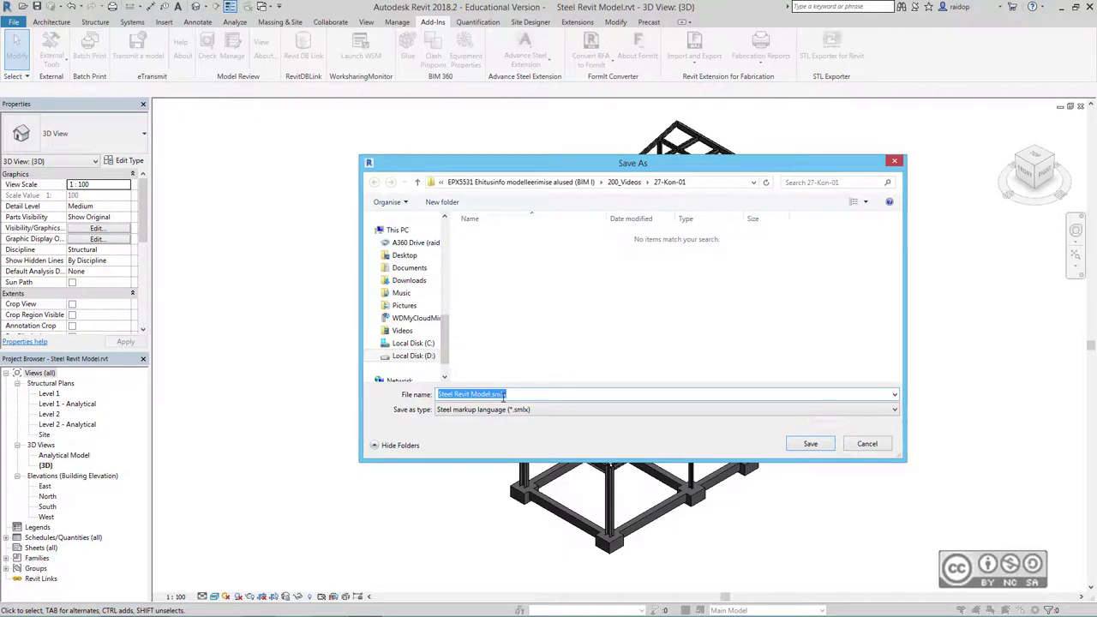
pyautogui.click(809, 443)
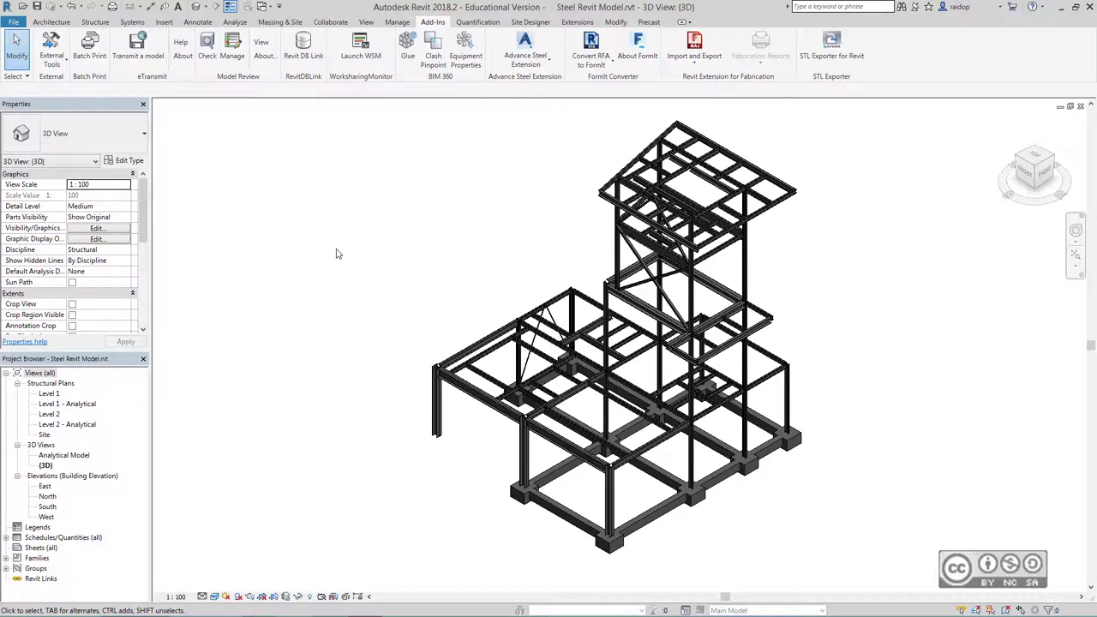
# - Launch Advance Steel 2018 and keep United States as the country settings
pyautogui.press('super+s')
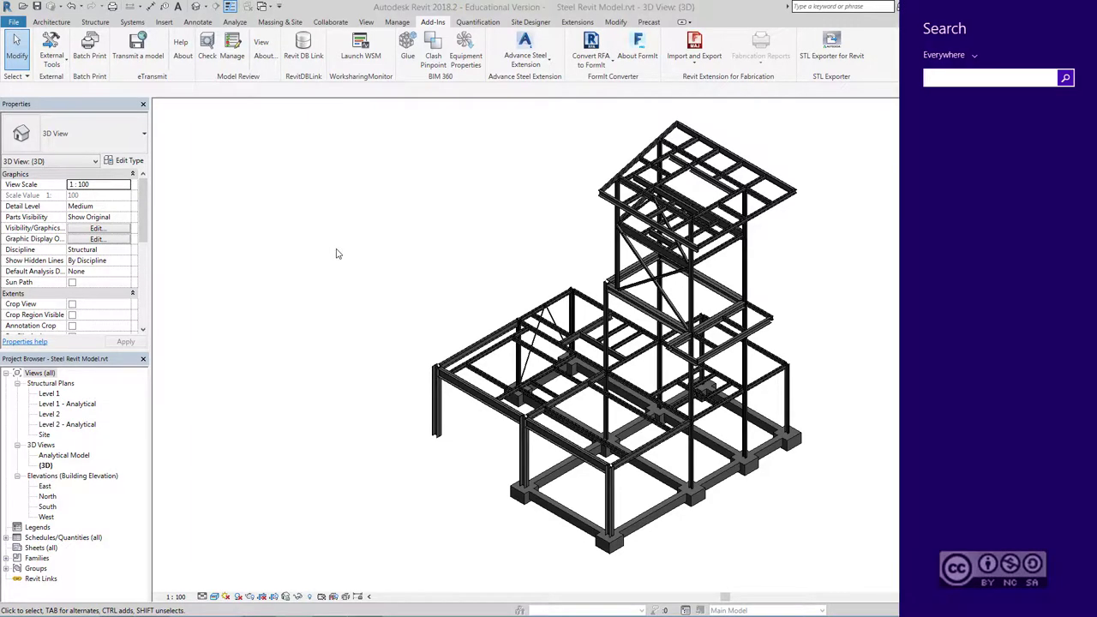
pyautogui.write('advance Steel 2018 - English')
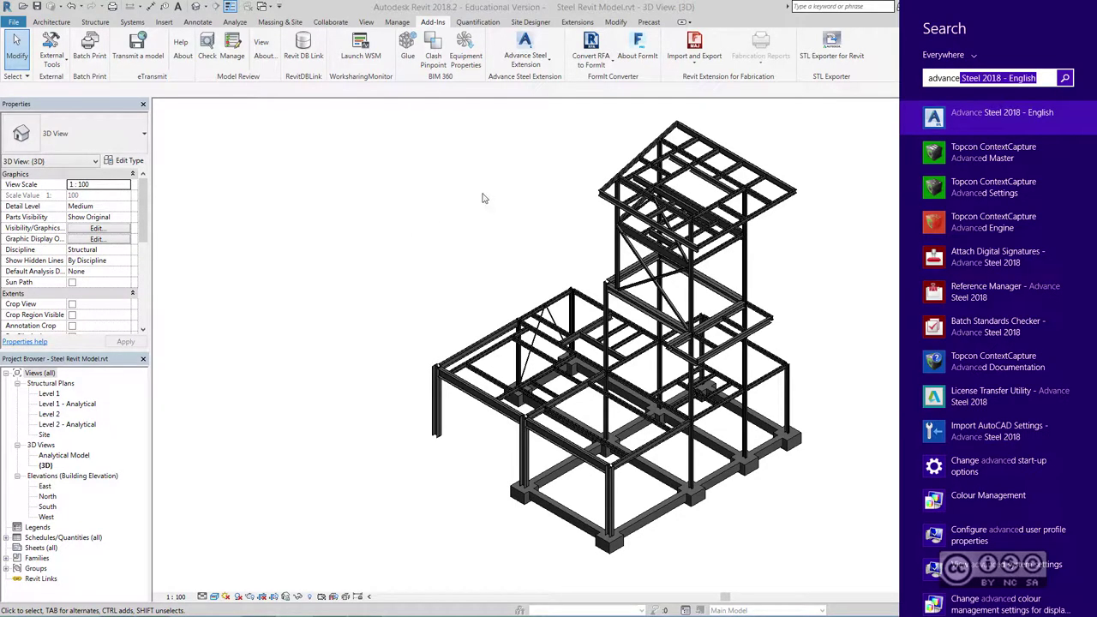
pyautogui.click(999, 118)
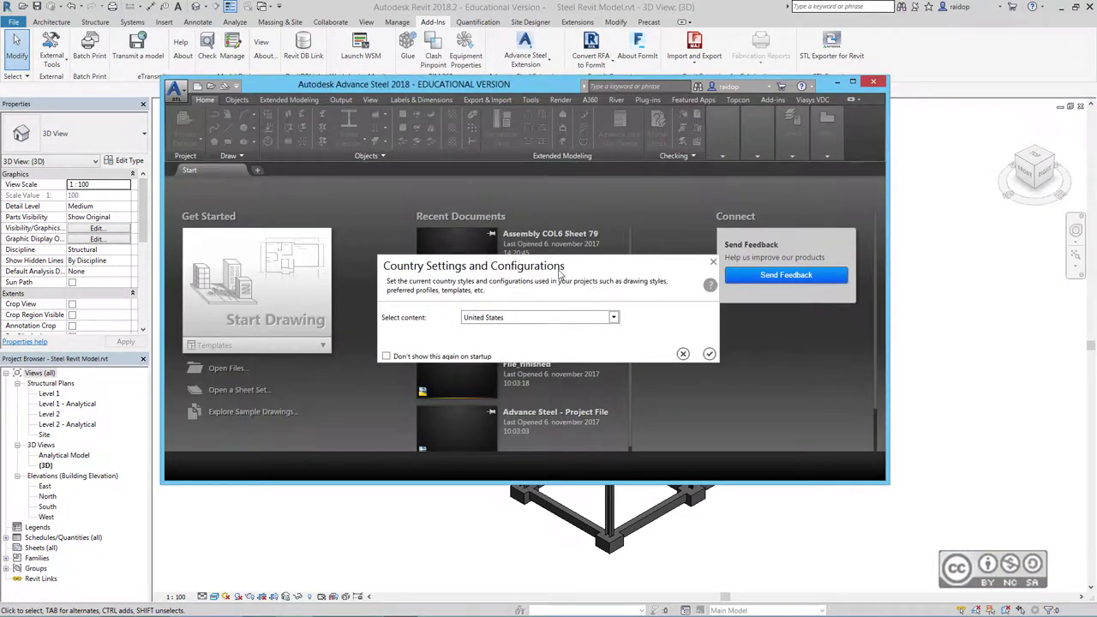
pyautogui.click(506, 319)
pyautogui.click(510, 324)
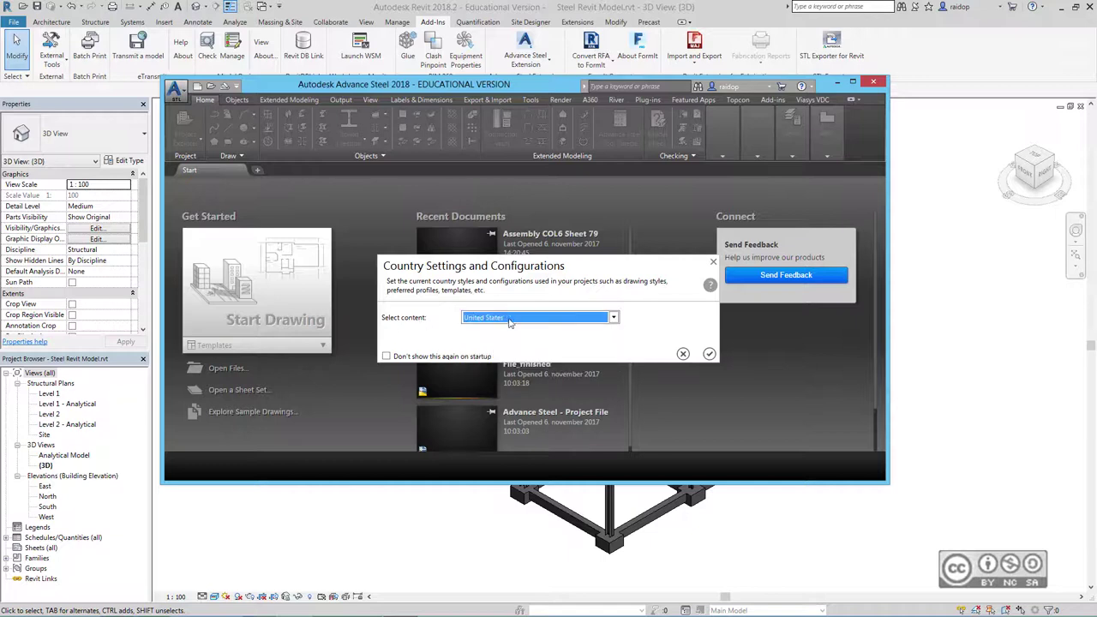
pyautogui.click(709, 354)
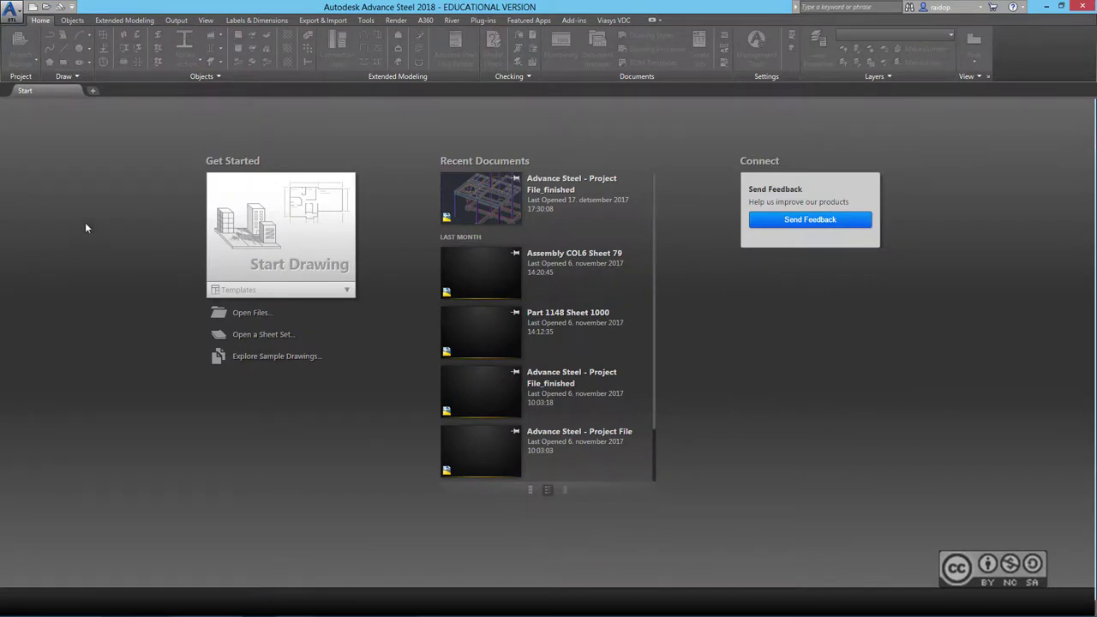
# - Start a new drawing from the mm_ASTemplate.dwt template
pyautogui.click(32, 7)
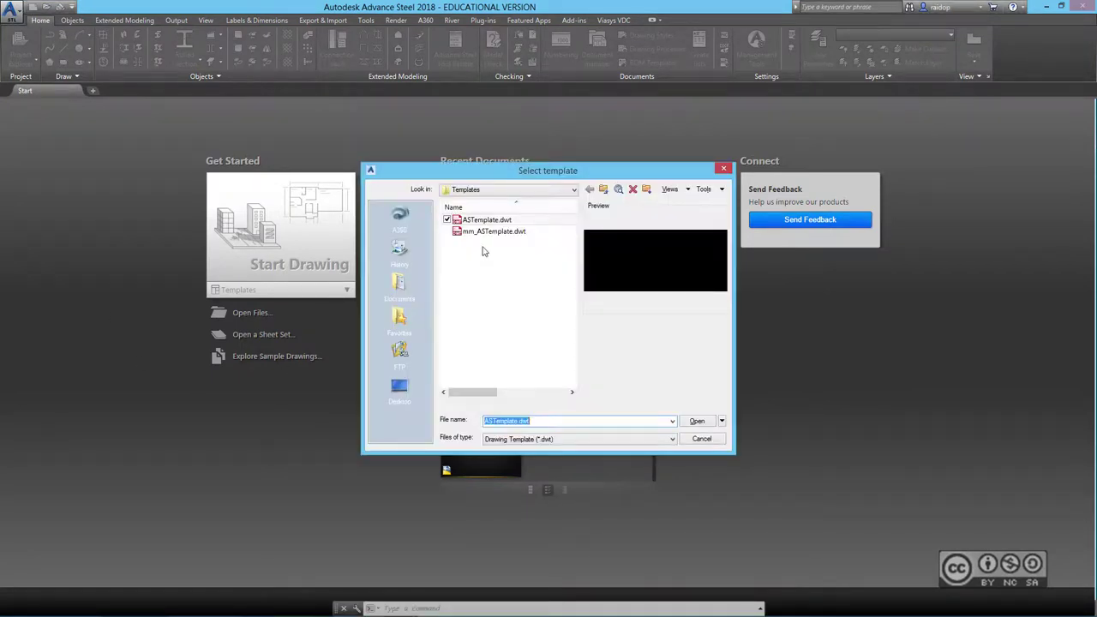
pyautogui.click(483, 233)
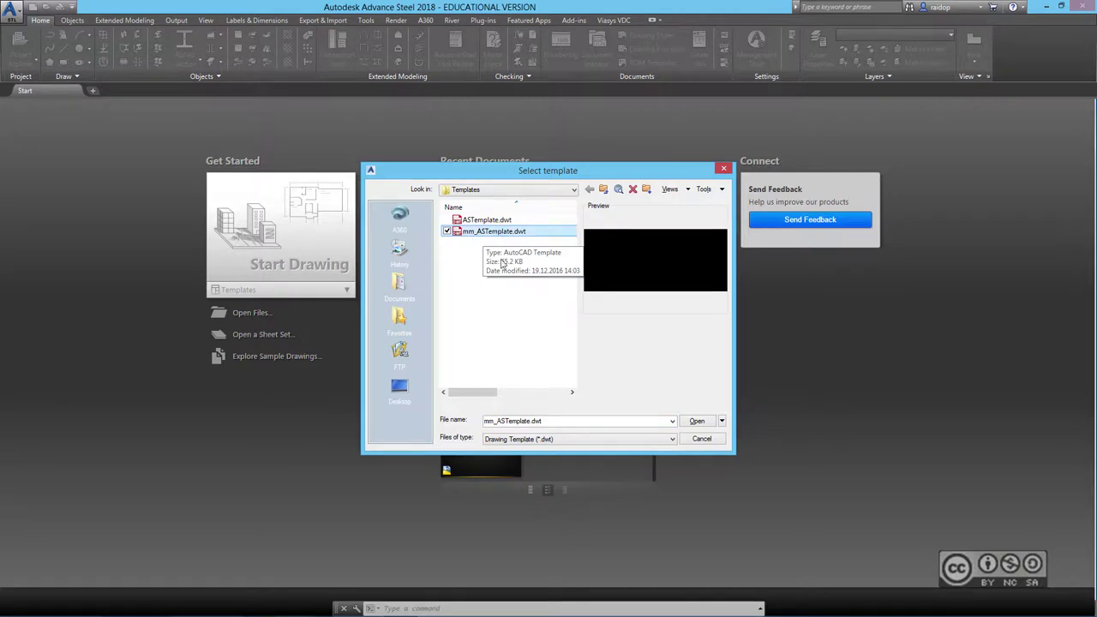
pyautogui.click(696, 420)
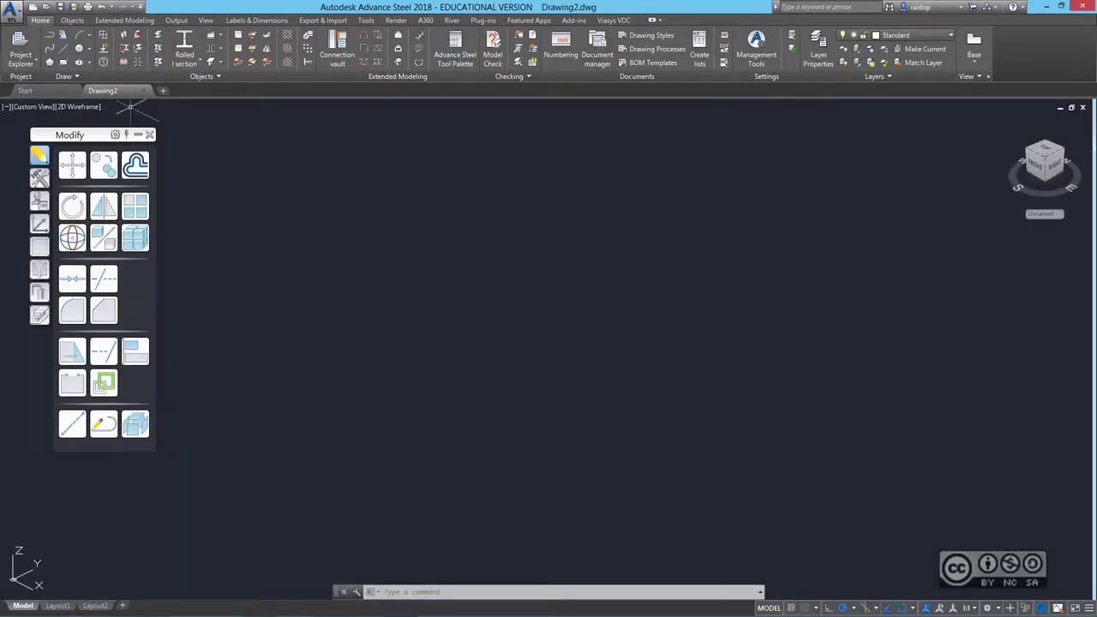
# - Accept Decimal lengths at 0.0 precision with Millimeters insertion scale via UNITS, dismissing the lighting warning
pyautogui.click(517, 590)
pyautogui.write('units')
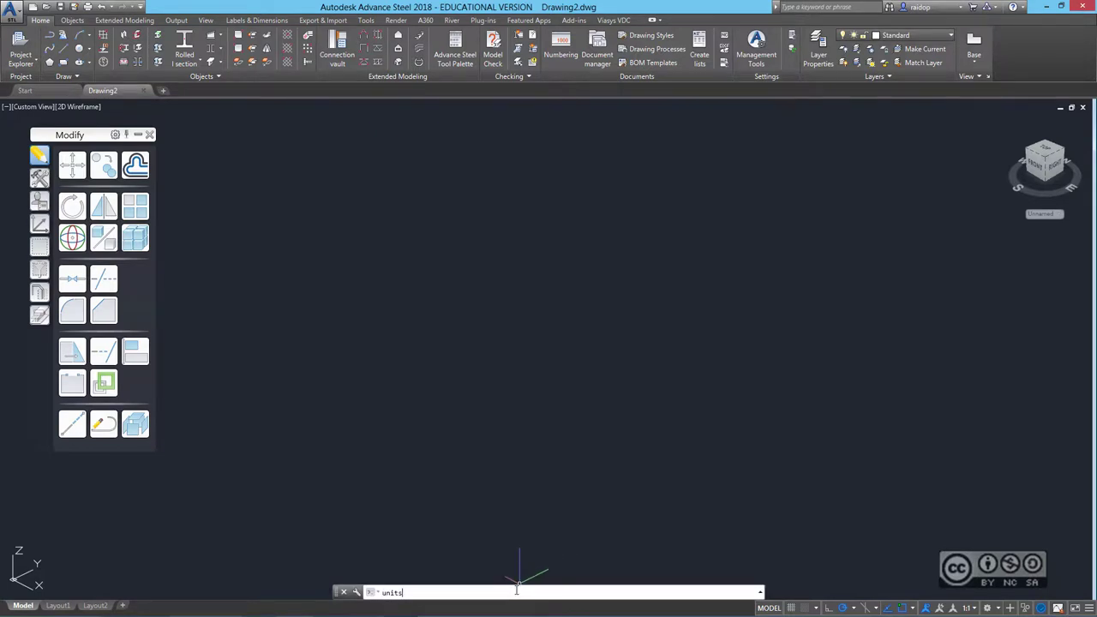
pyautogui.press('Return')
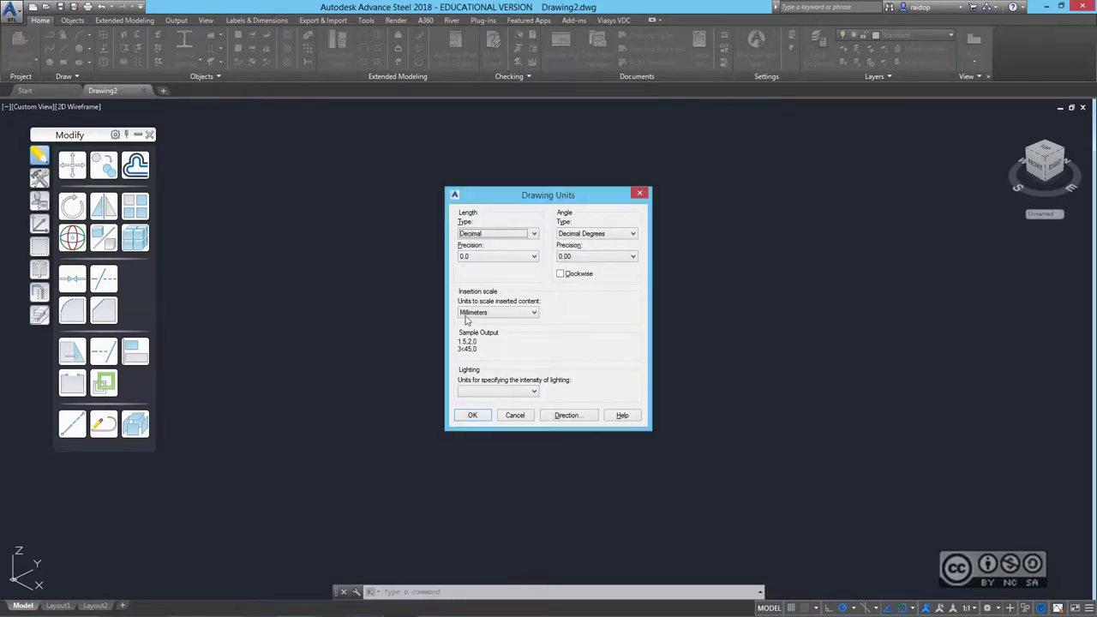
pyautogui.click(515, 417)
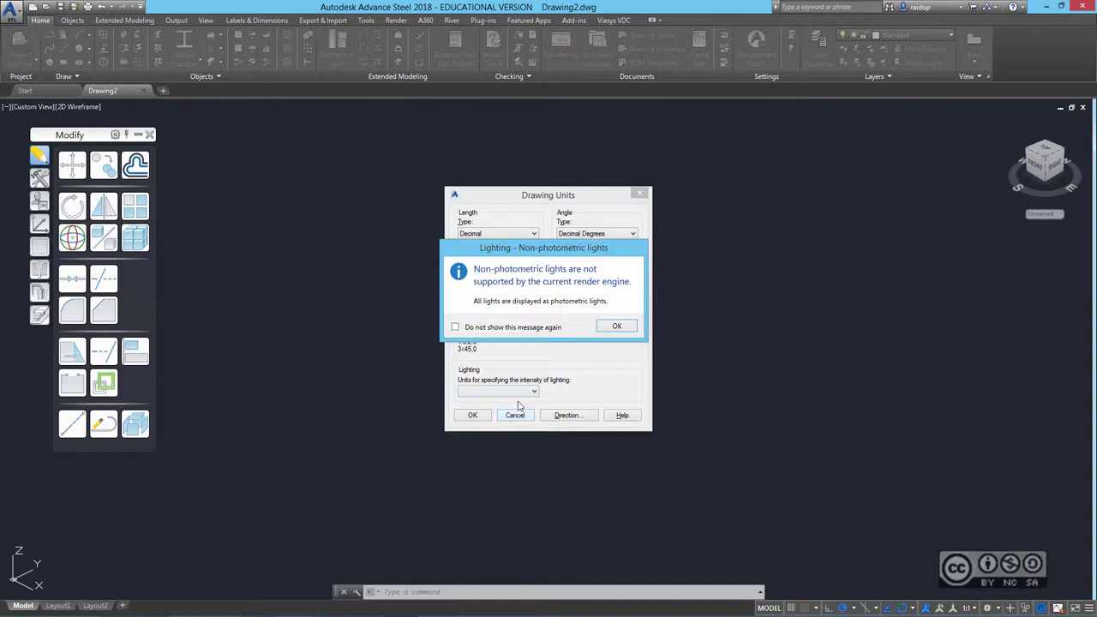
pyautogui.click(617, 325)
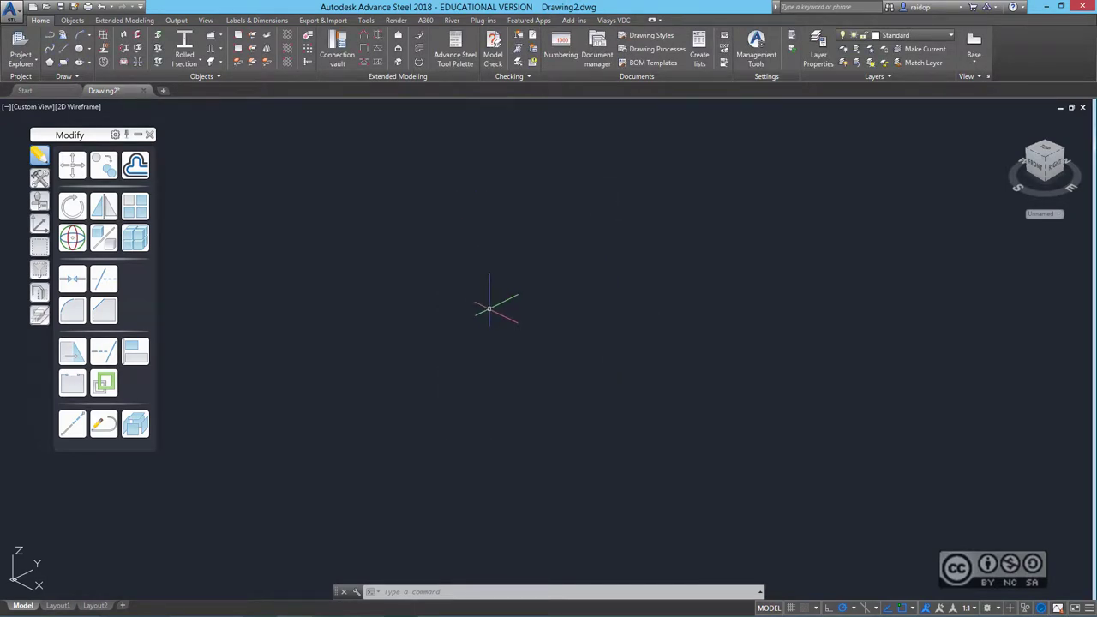
# - Import Steel Revit Model.smlx through Revit Import and centre the steel frame in the view
pyautogui.click(323, 21)
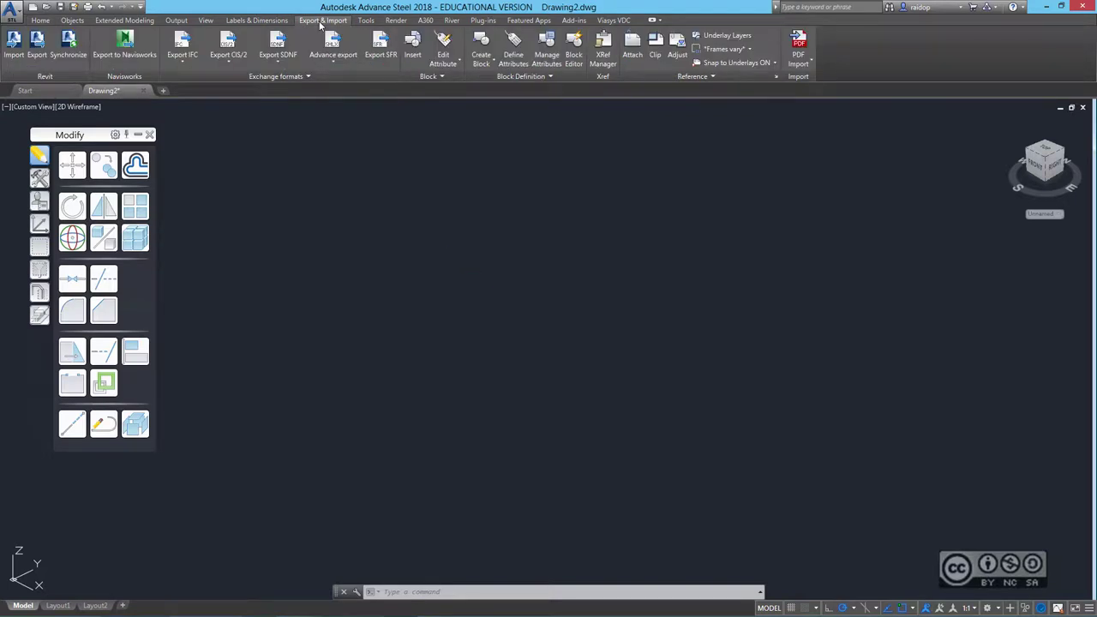
pyautogui.click(13, 47)
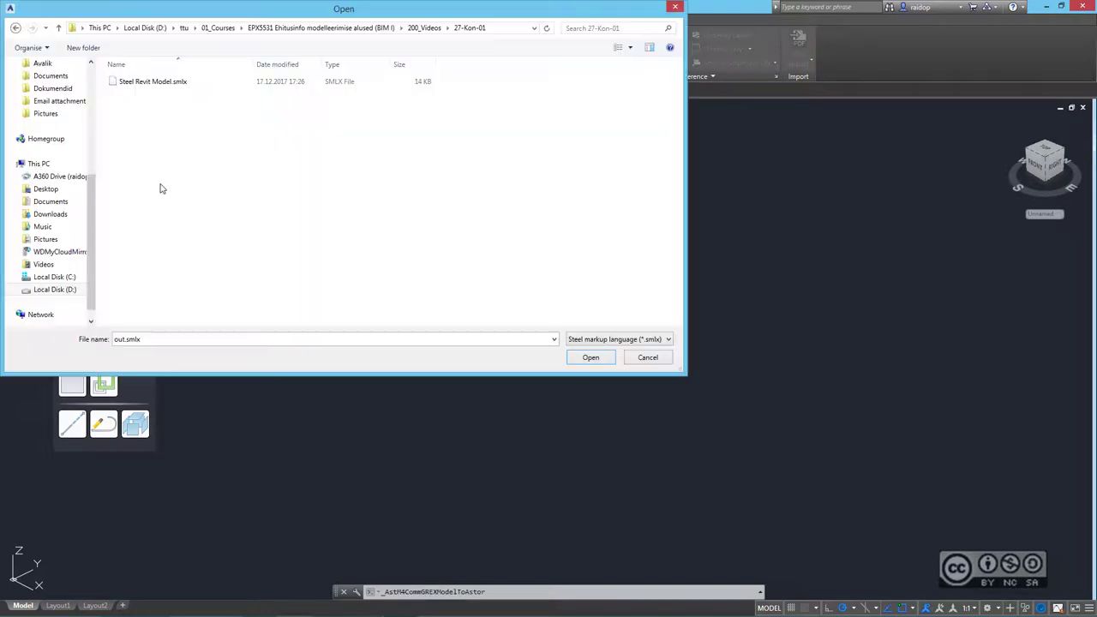
pyautogui.click(152, 83)
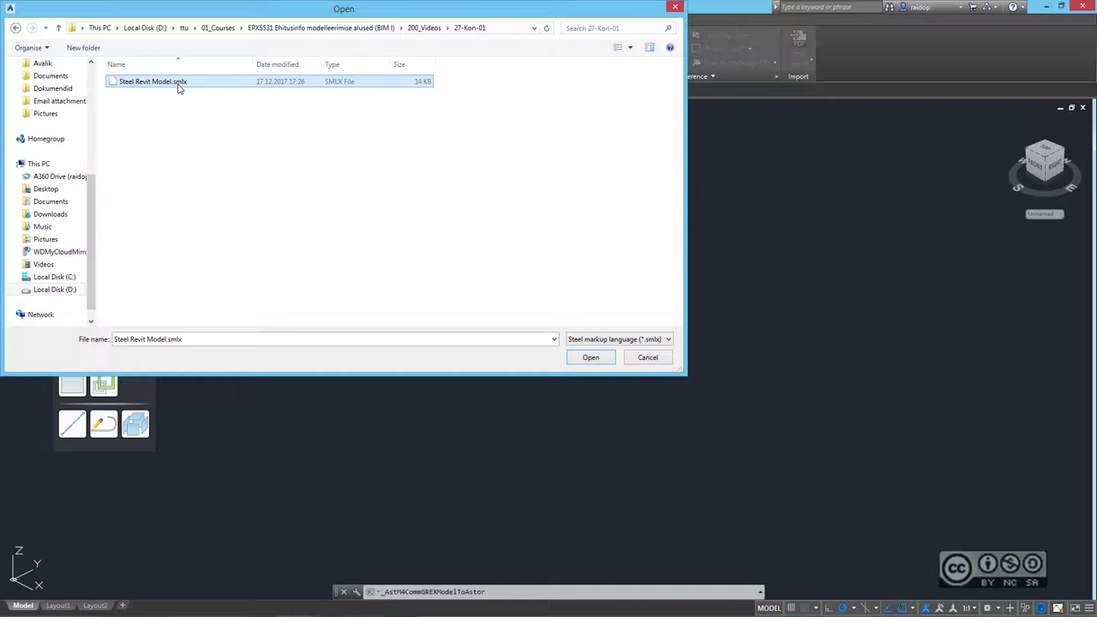
pyautogui.click(591, 358)
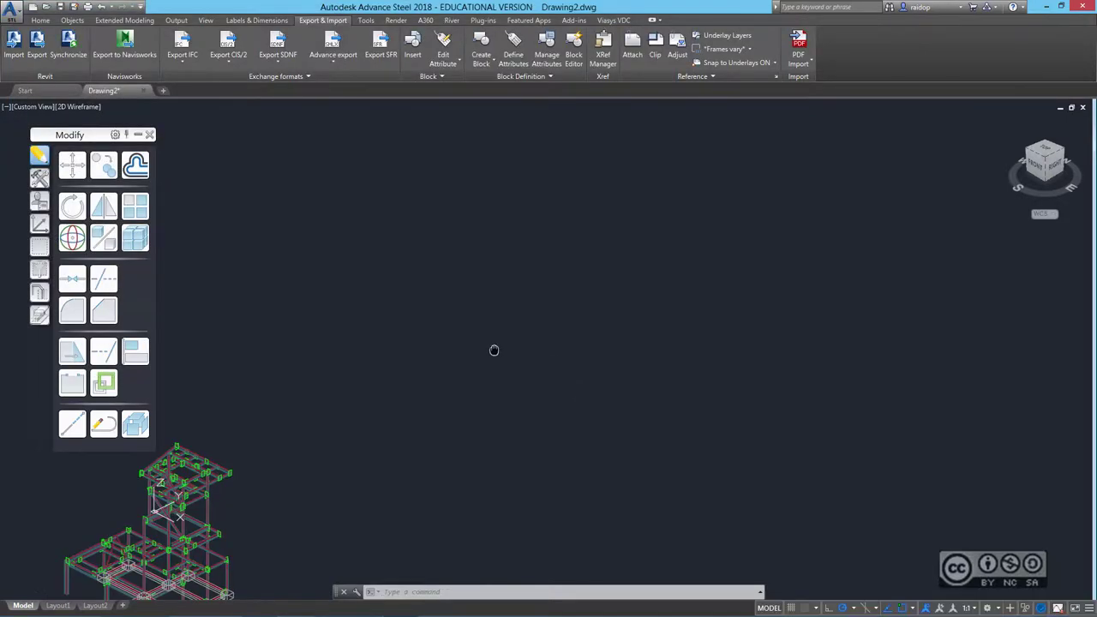
pyautogui.moveTo(494, 350); pyautogui.dragTo(891, 129, button='middle')
pyautogui.scroll(1, 504, 287)
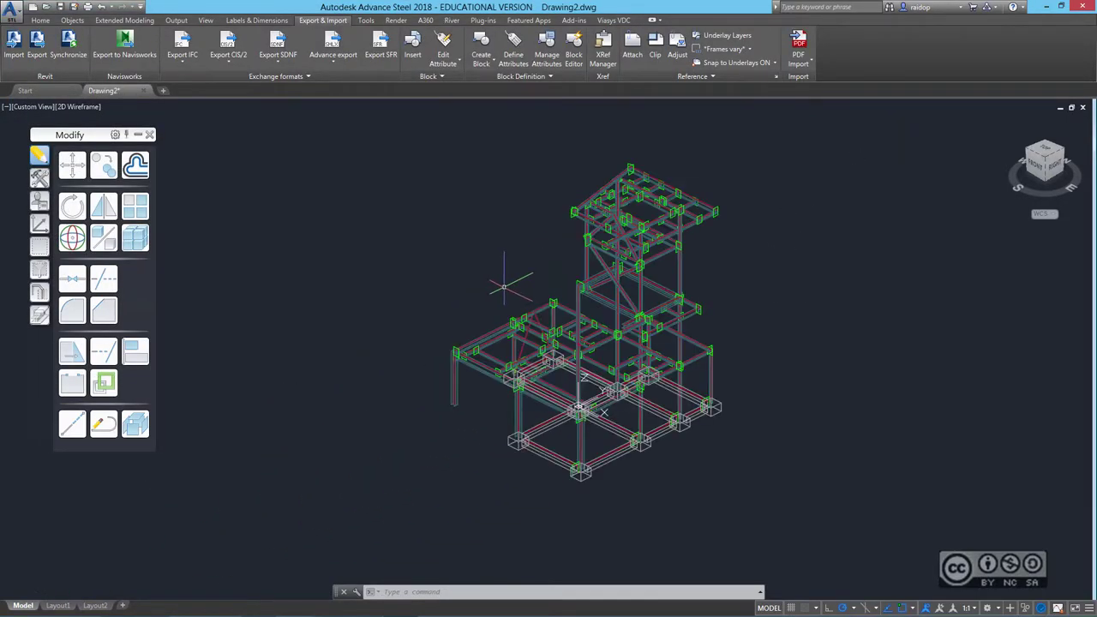
pyautogui.scroll(2, 504, 287)
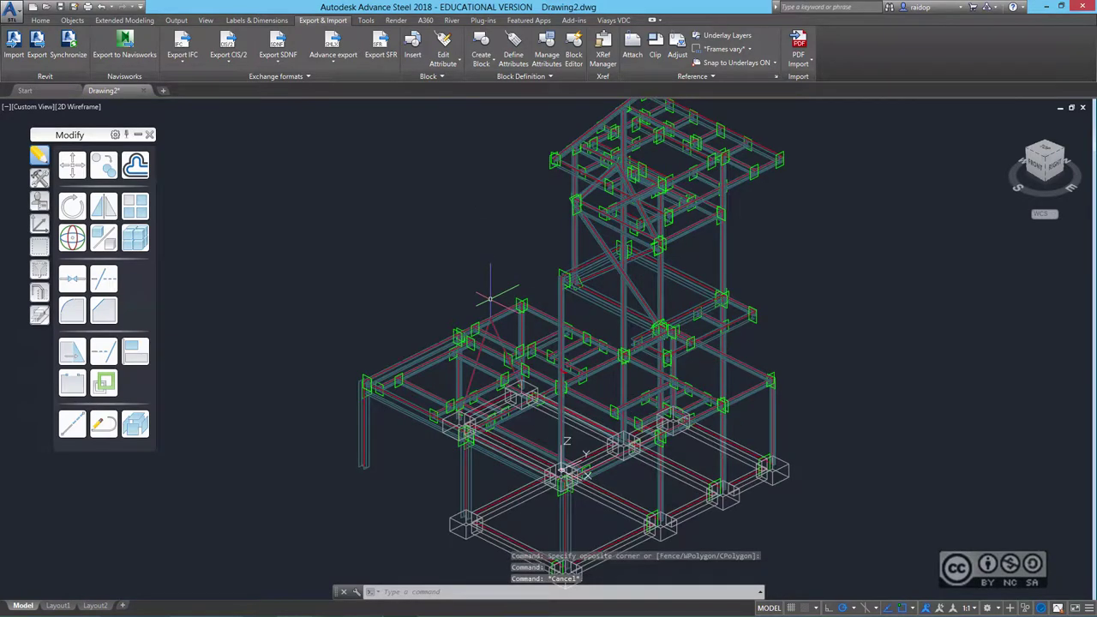
pyautogui.scroll(-1, 490, 299)
pyautogui.scroll(-1, 490, 298)
pyautogui.scroll(-1, 490, 298)
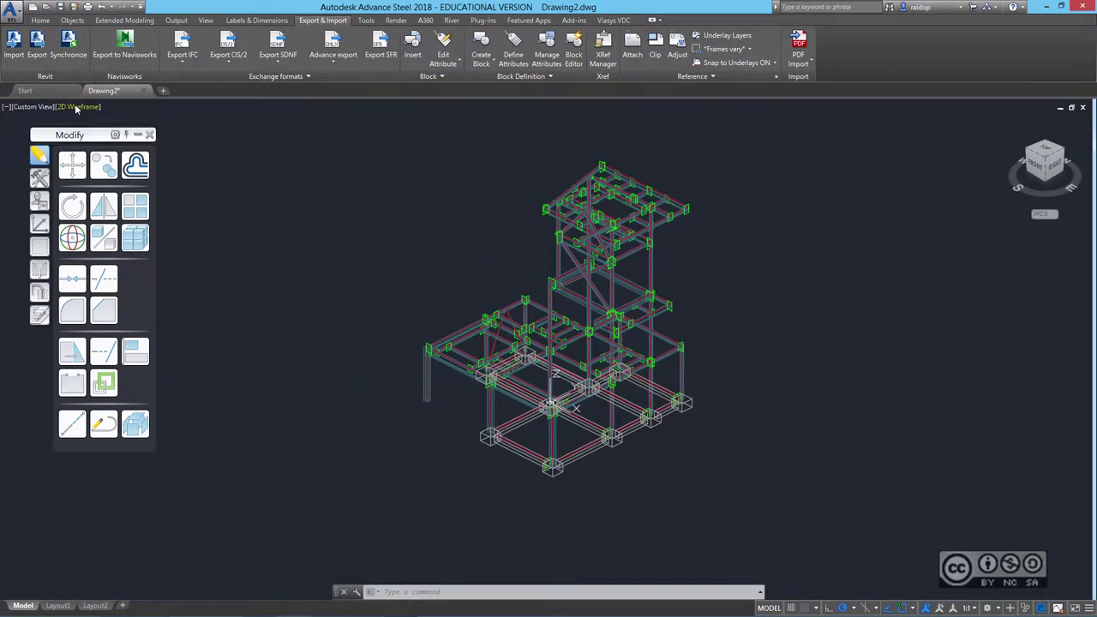
# - Switch the view to Realistic shading and turn on the 3D orientation navigator
pyautogui.click(77, 108)
pyautogui.click(108, 174)
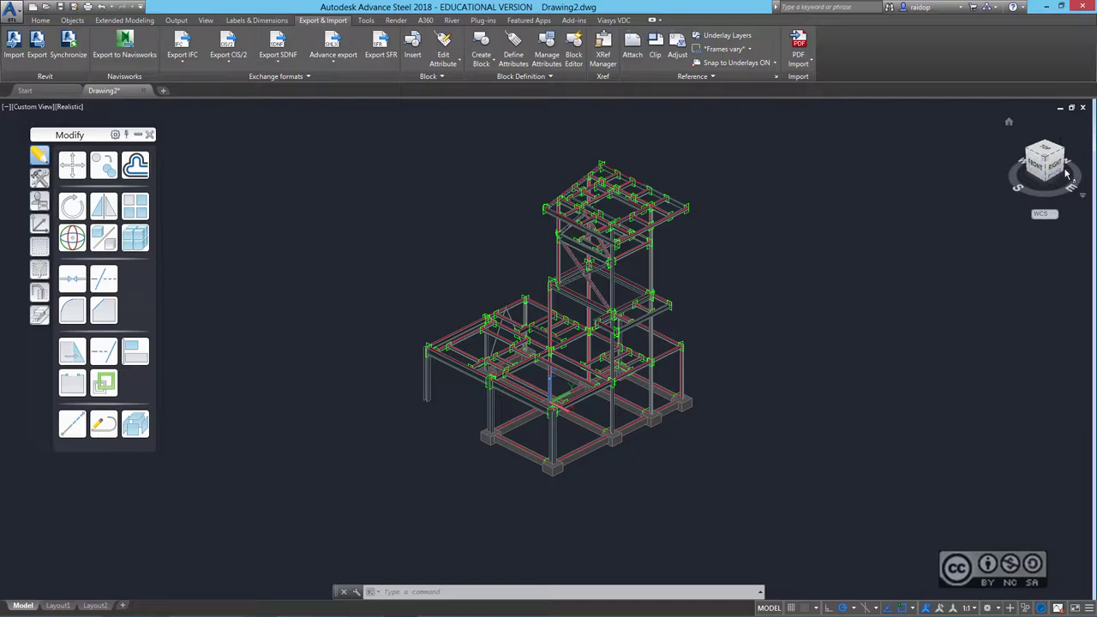
pyautogui.click(206, 20)
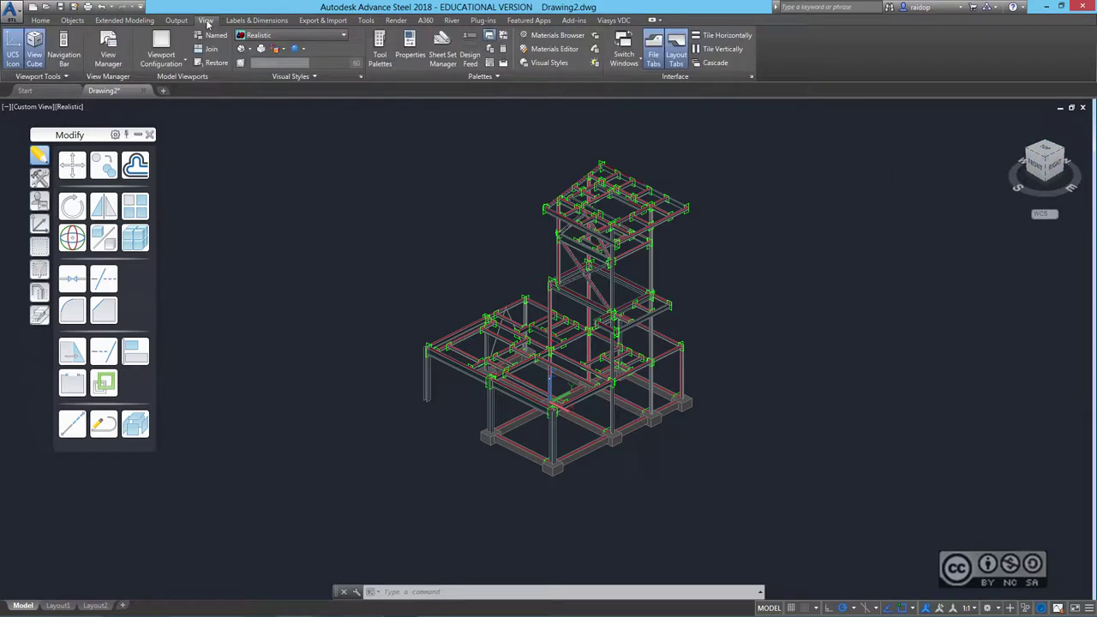
pyautogui.click(34, 51)
pyautogui.scroll(3, 454, 389)
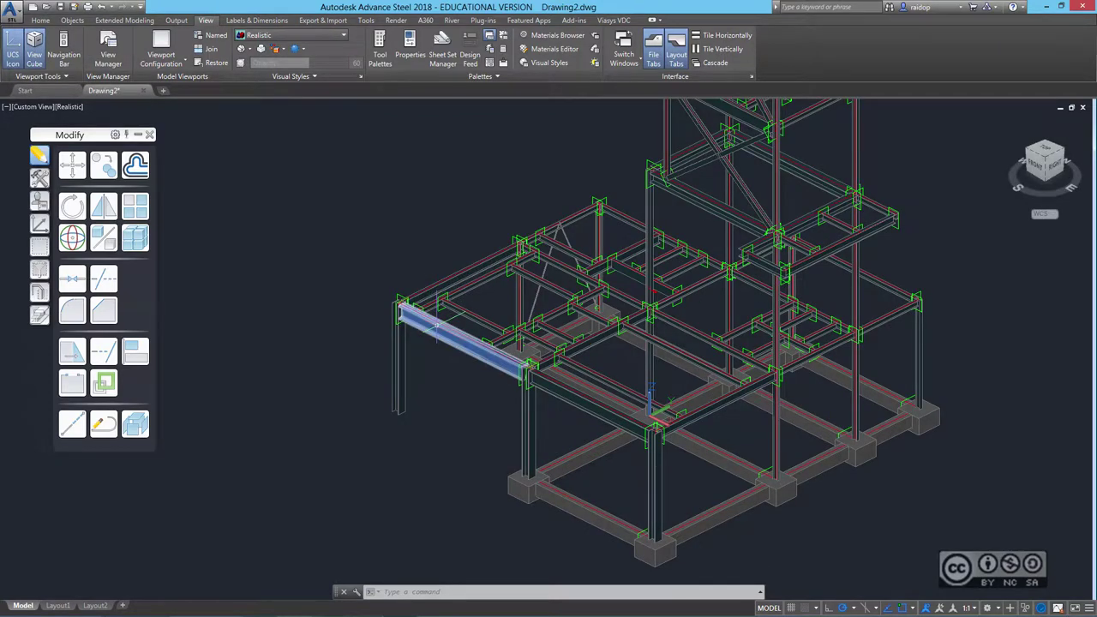
# - Inspect the IPE300 S235JR beam and 600 × 600 × 400 B25 footing properties, then zoom out
pyautogui.doubleClick(437, 324)
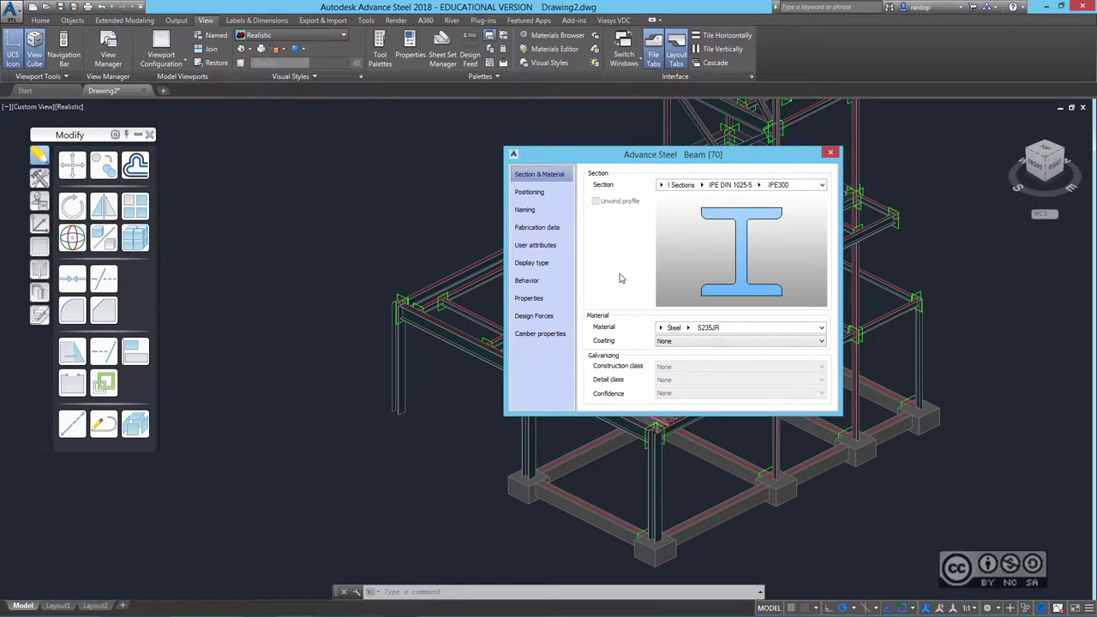
pyautogui.click(829, 152)
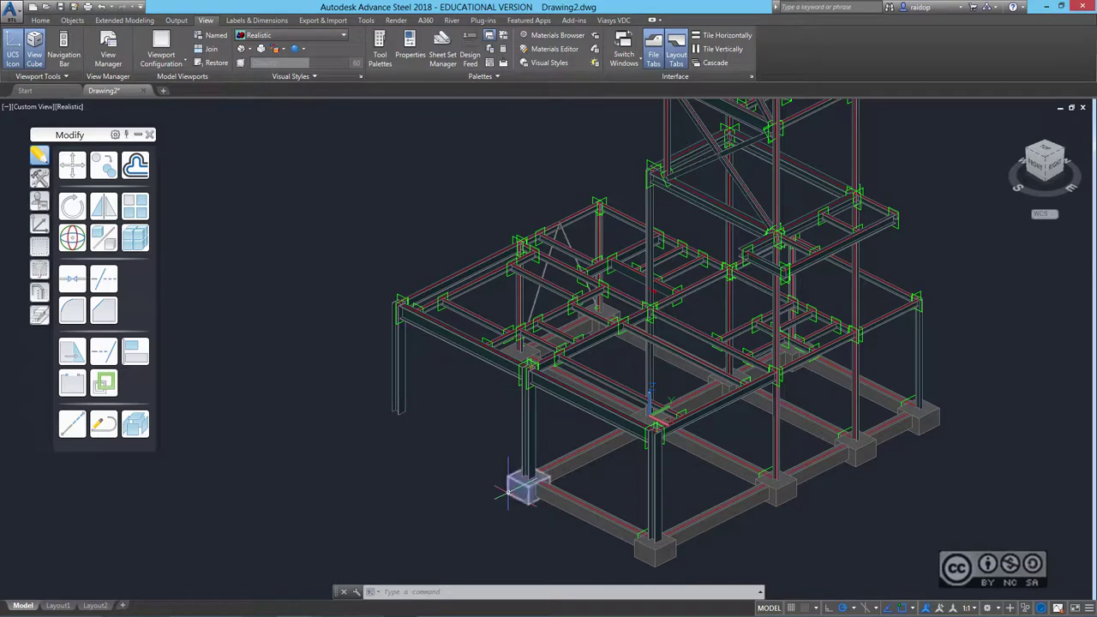
pyautogui.doubleClick(521, 487)
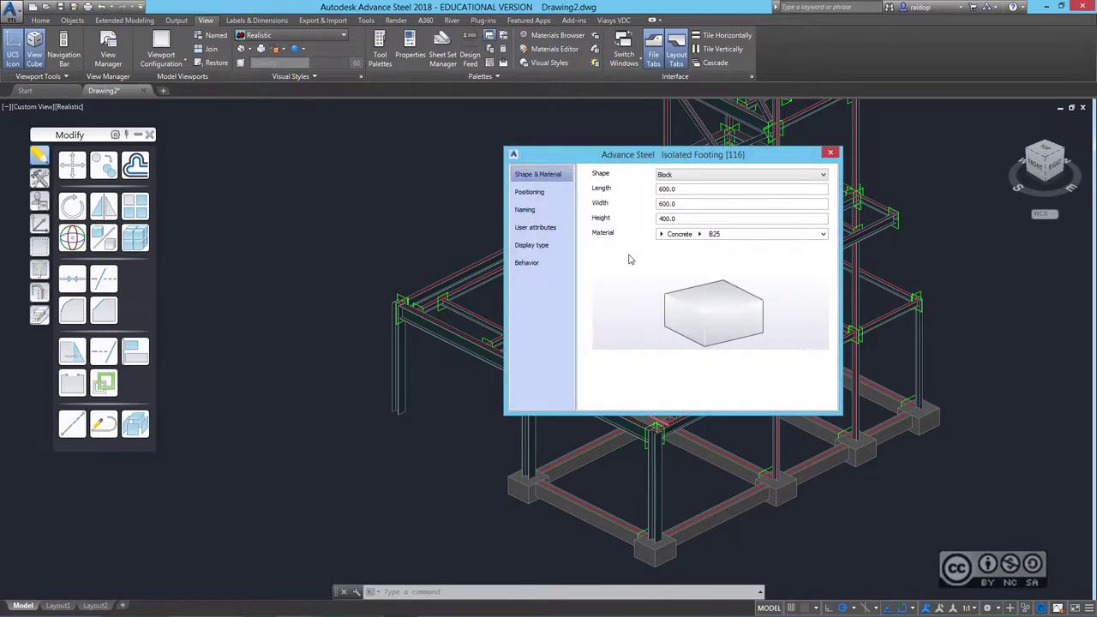
pyautogui.click(829, 154)
pyautogui.scroll(-2, 466, 208)
pyautogui.scroll(-1, 421, 215)
pyautogui.scroll(-1, 418, 220)
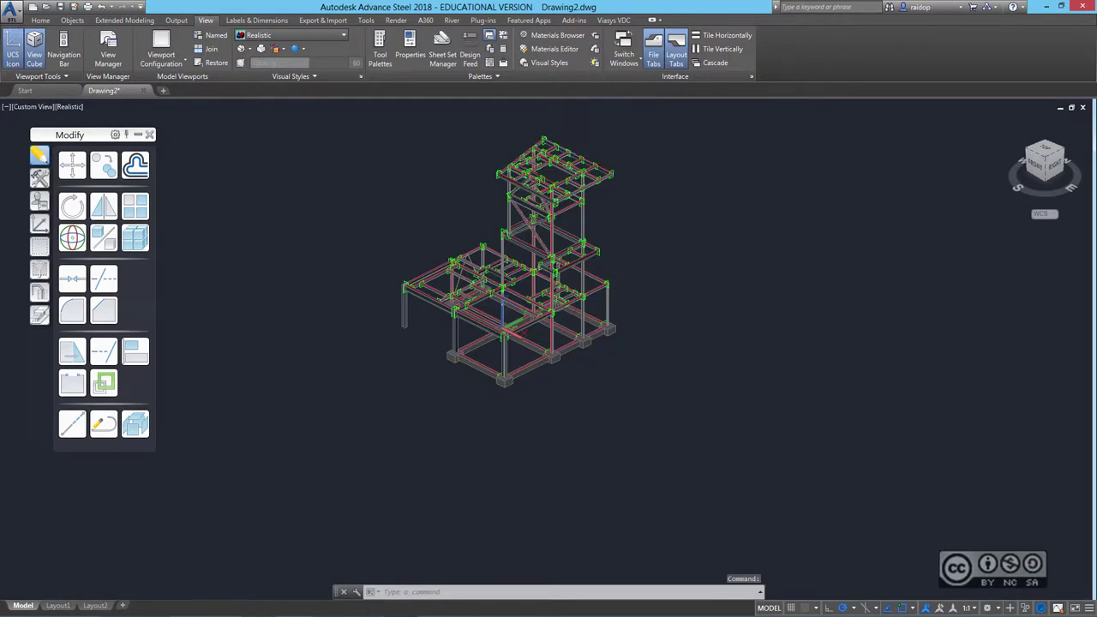
pyautogui.moveTo(387, 115); pyautogui.dragTo(416, 147, button='middle')
# - Window-select all 207 members and set their display type to Features with Advance multi edit
pyautogui.moveTo(389, 133); pyautogui.dragTo(699, 443)
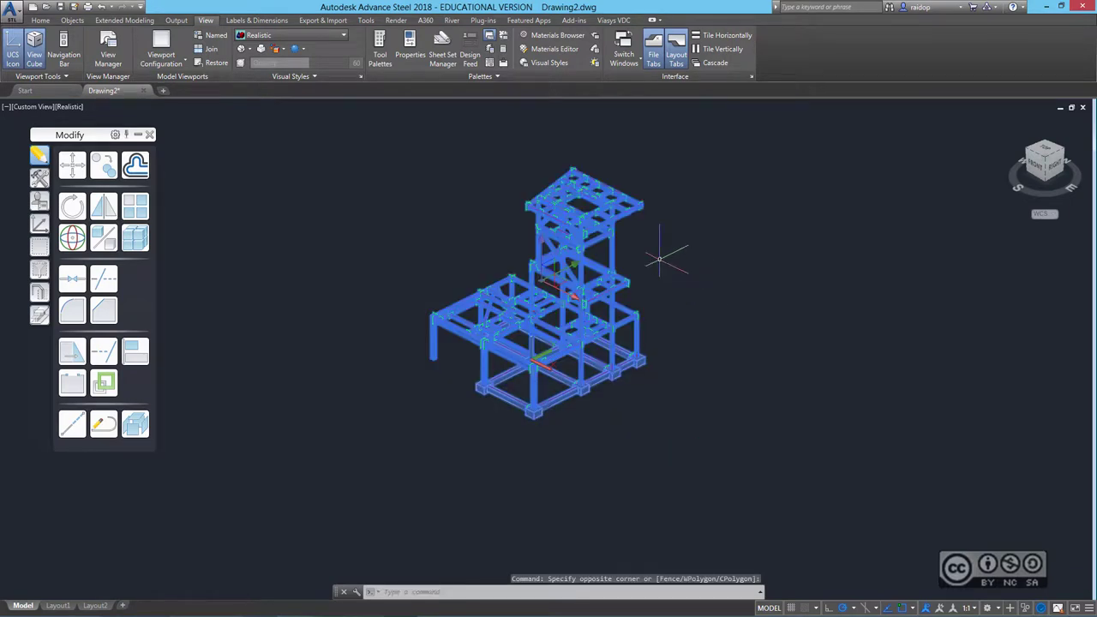
pyautogui.rightClick(657, 210)
pyautogui.moveTo(704, 434)
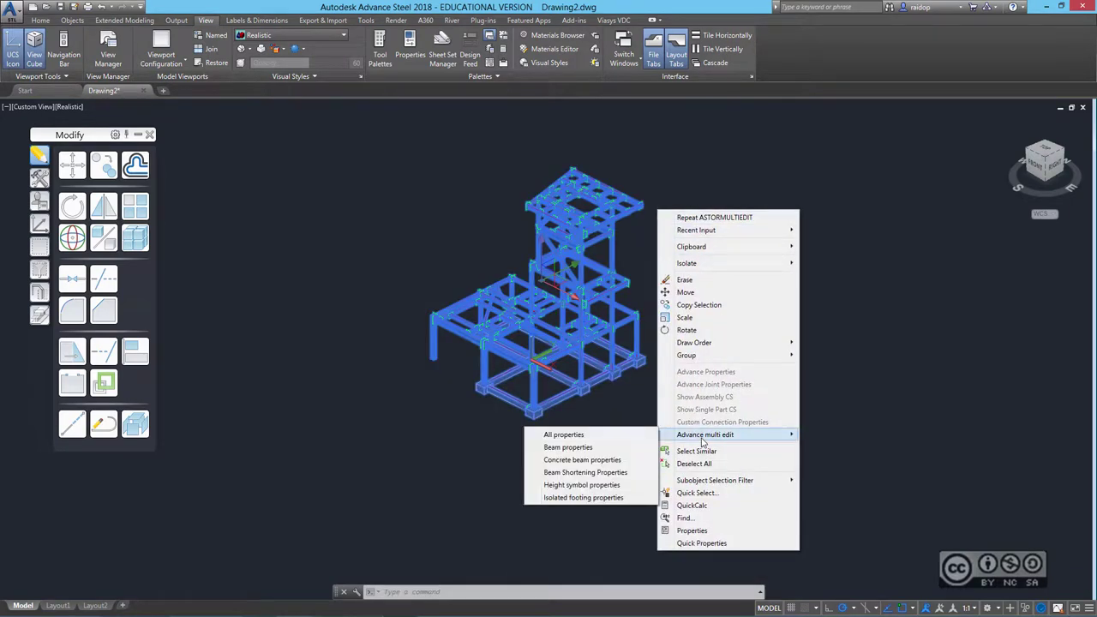
pyautogui.click(575, 449)
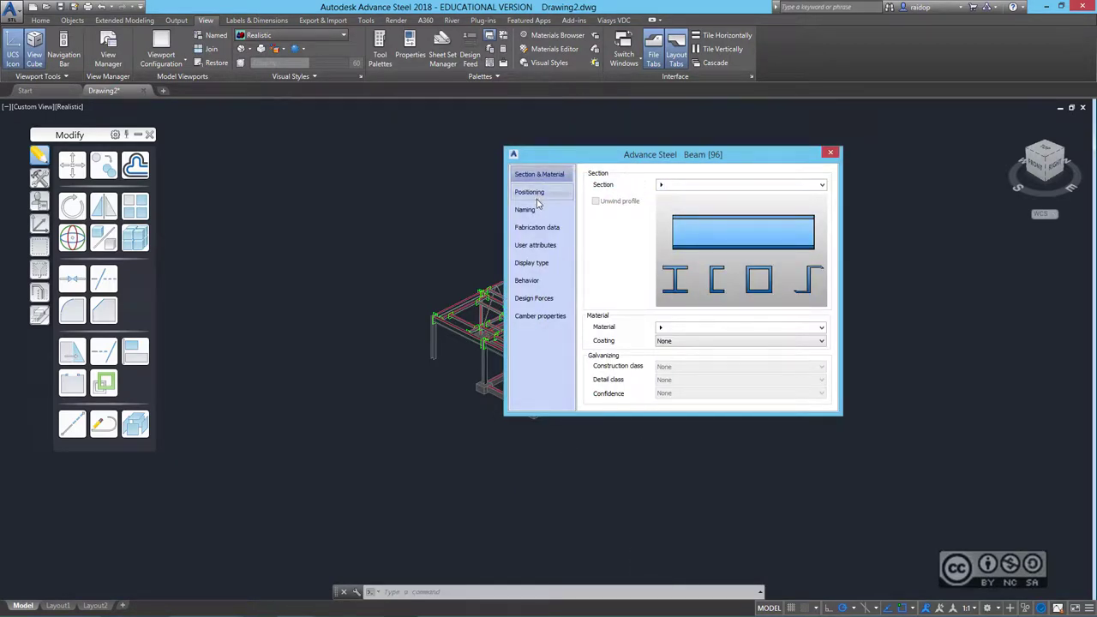
pyautogui.click(532, 264)
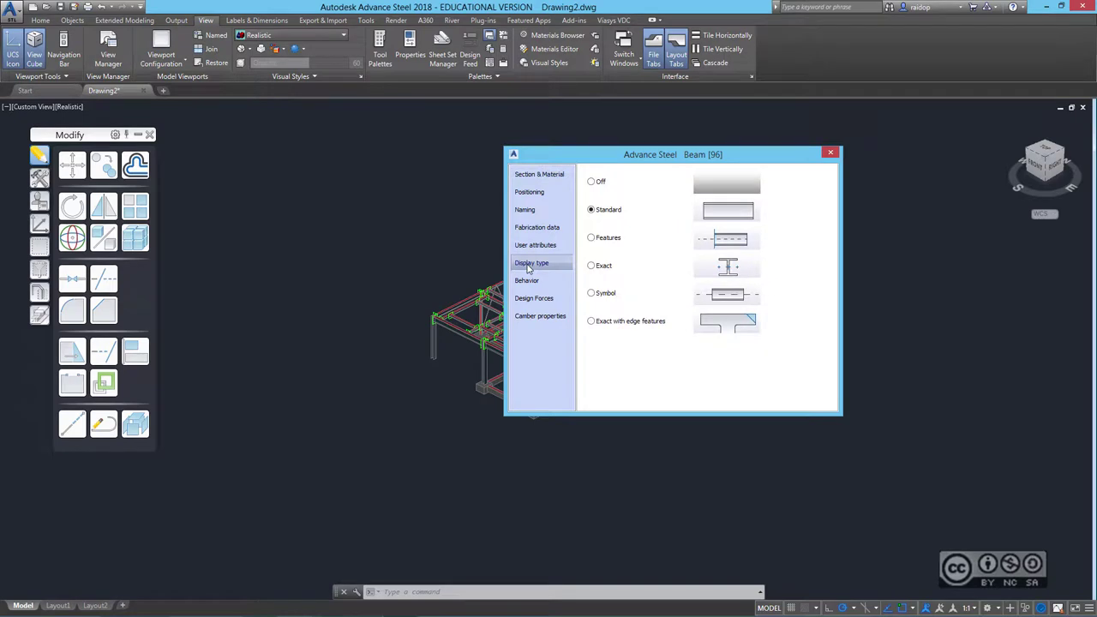
pyautogui.click(591, 238)
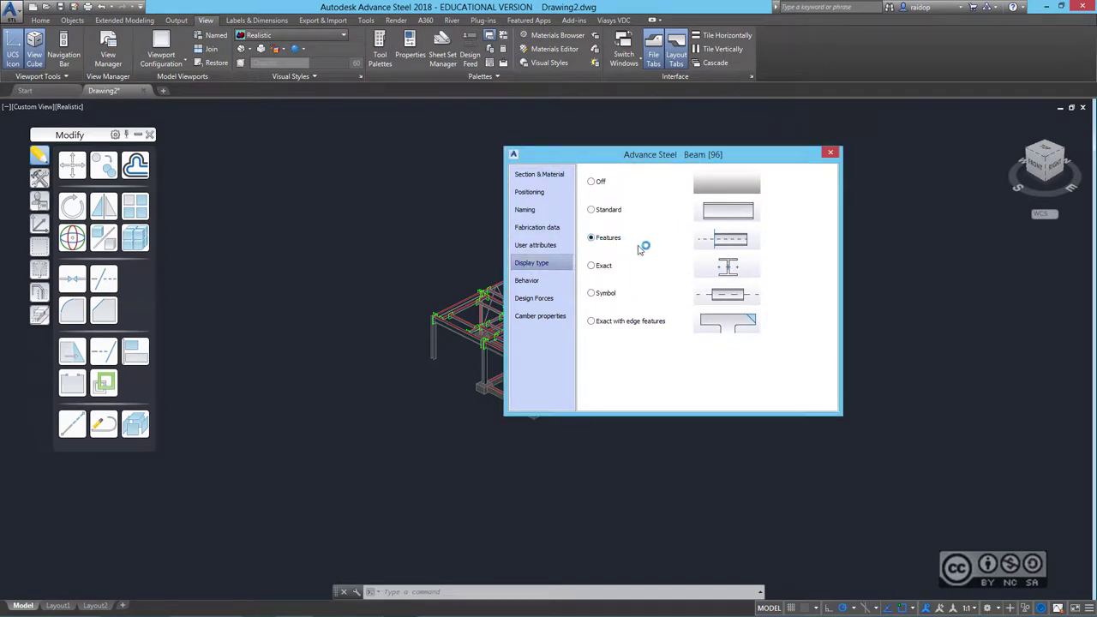
pyautogui.click(830, 152)
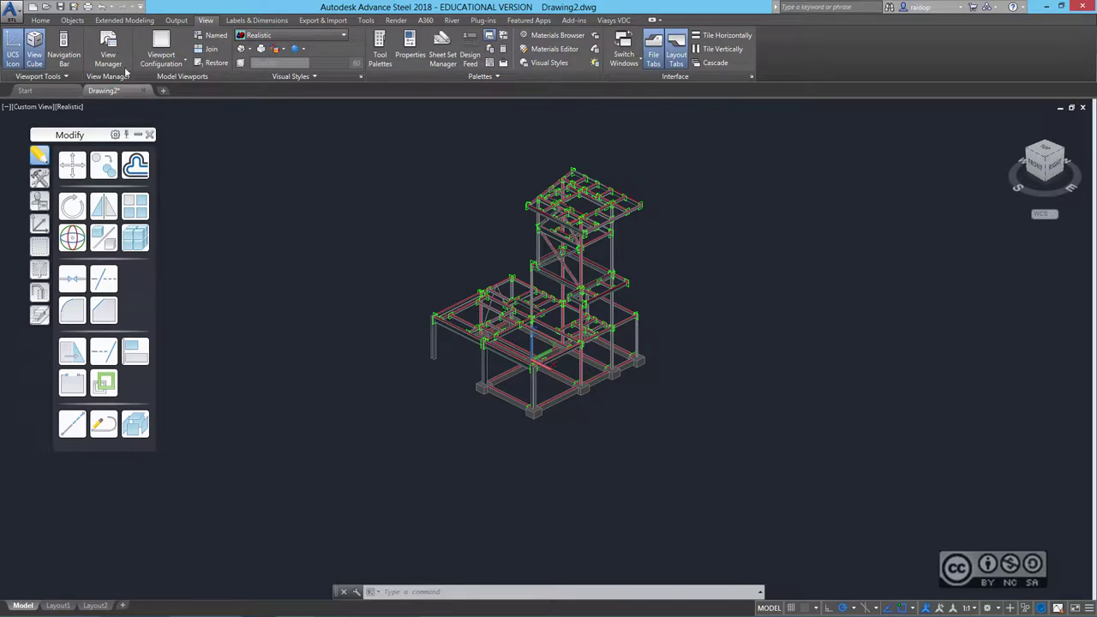
# - Open Advance Steel - Project File.dwg in its own tab
pyautogui.click(45, 6)
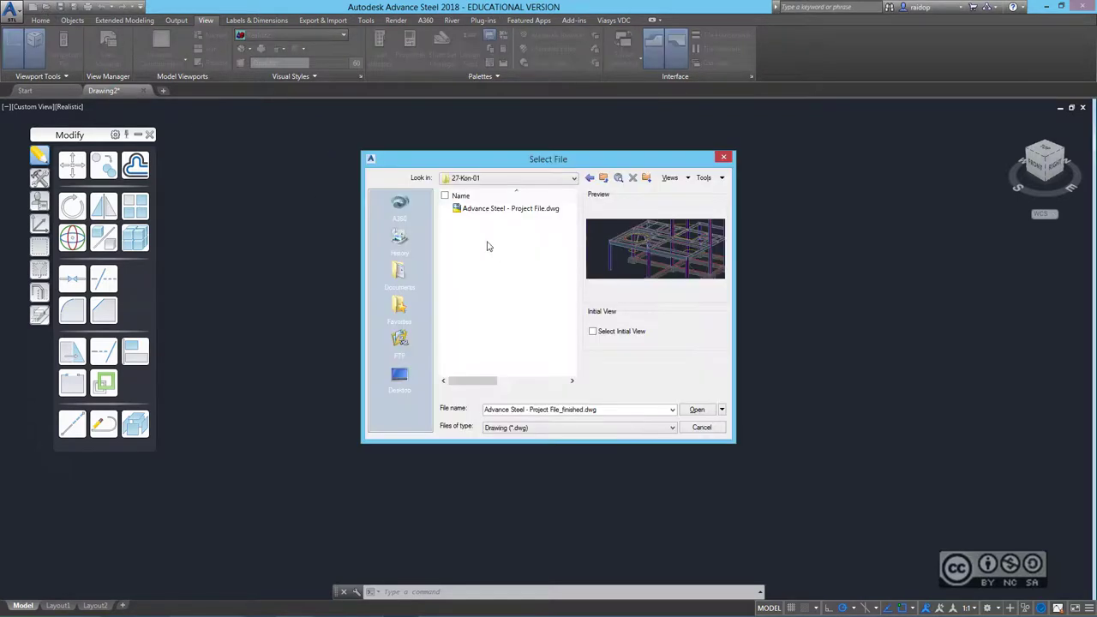
pyautogui.click(476, 211)
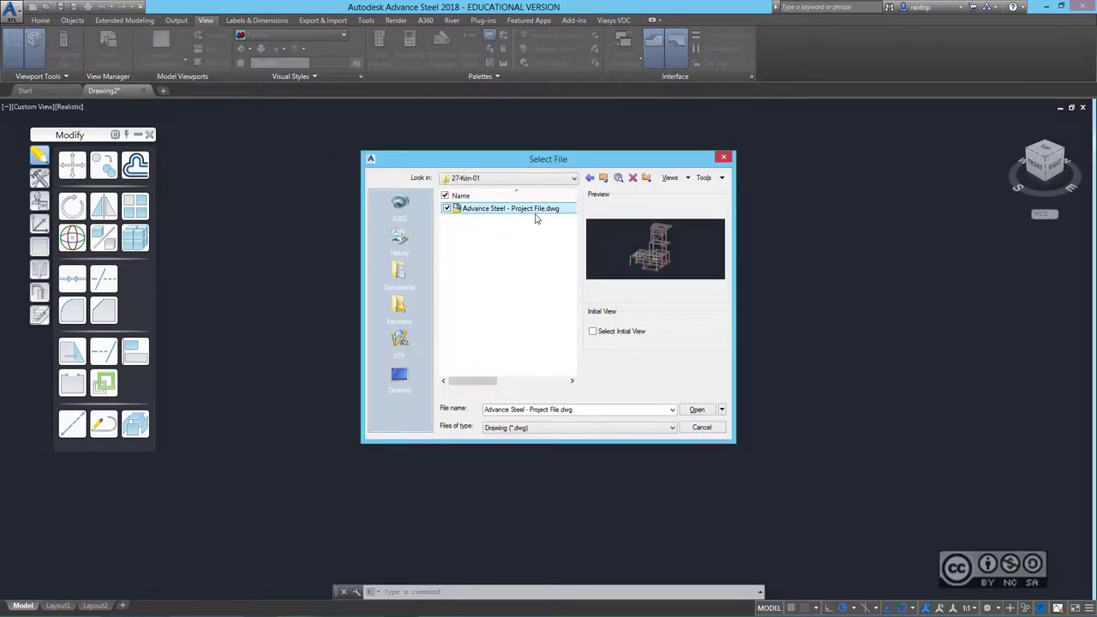
pyautogui.click(697, 410)
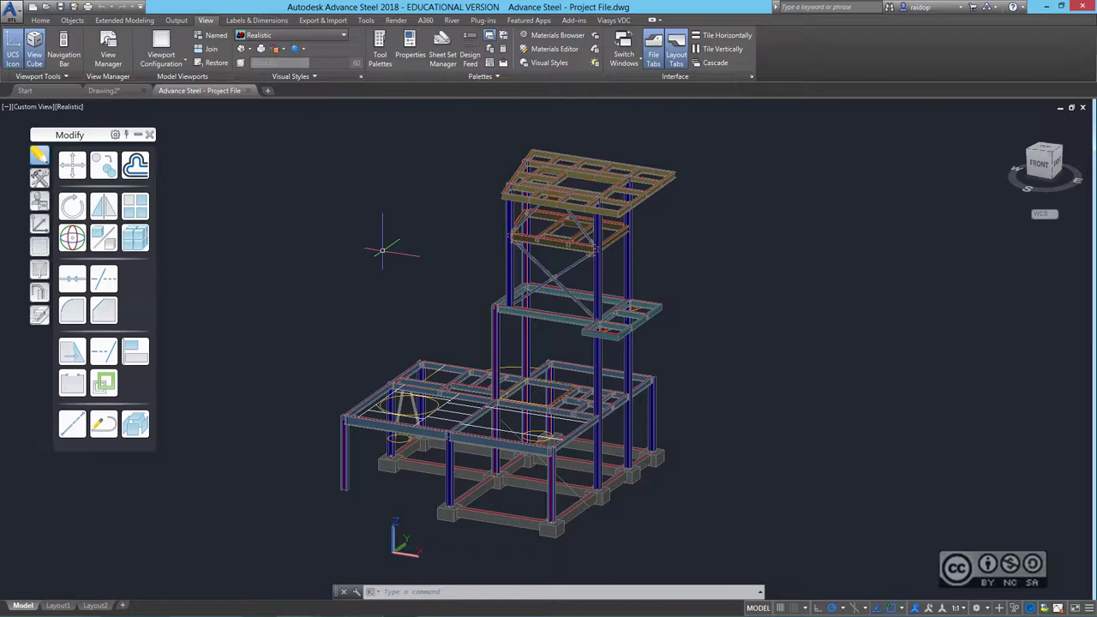
pyautogui.click(40, 21)
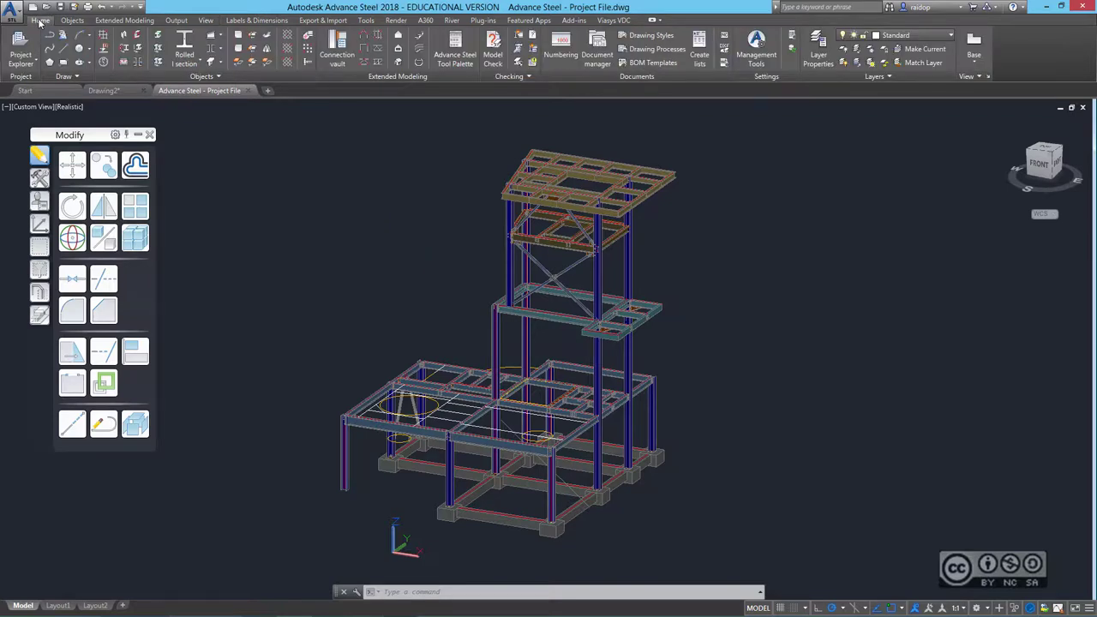
# - Place a rolled I-section beam between two grid intersections after adjusting the object snaps
pyautogui.click(185, 43)
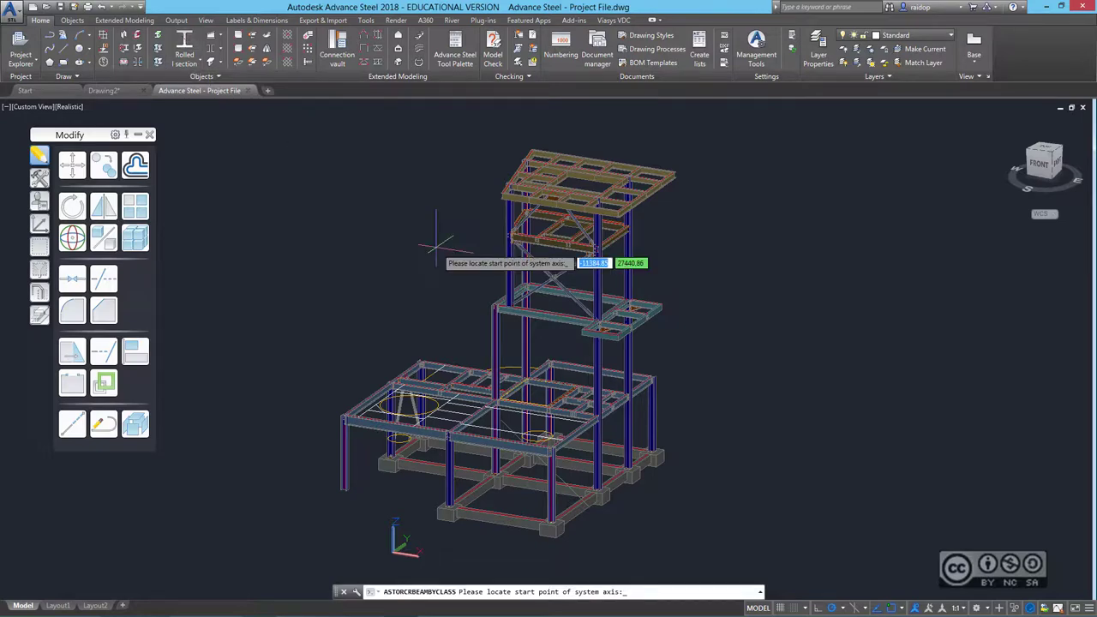
pyautogui.scroll(3, 455, 417)
pyautogui.scroll(4, 480, 351)
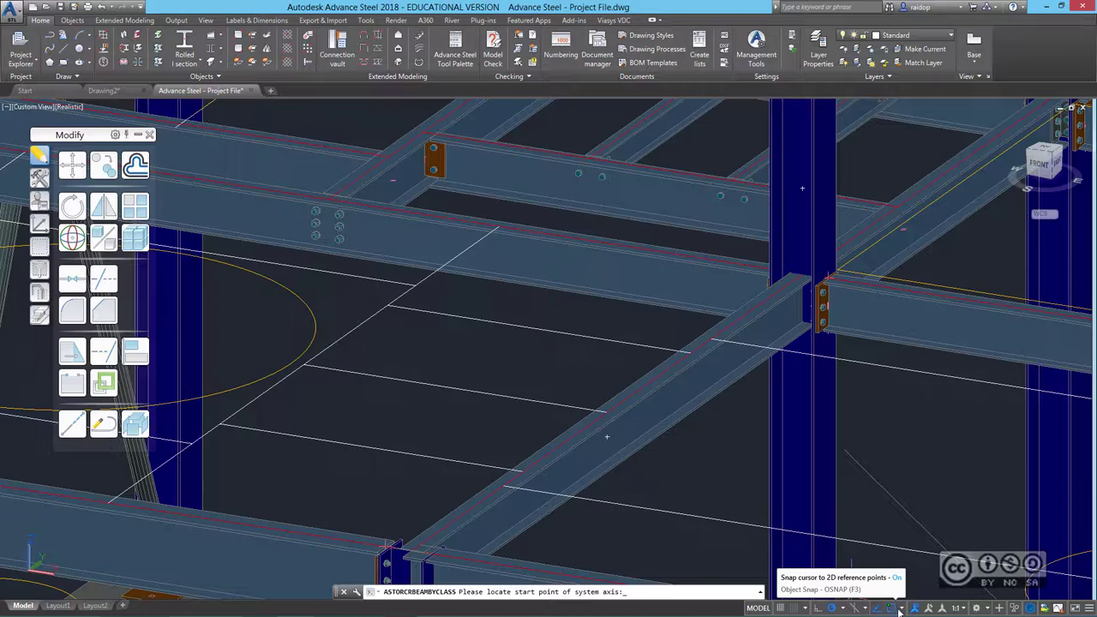
pyautogui.click(901, 608)
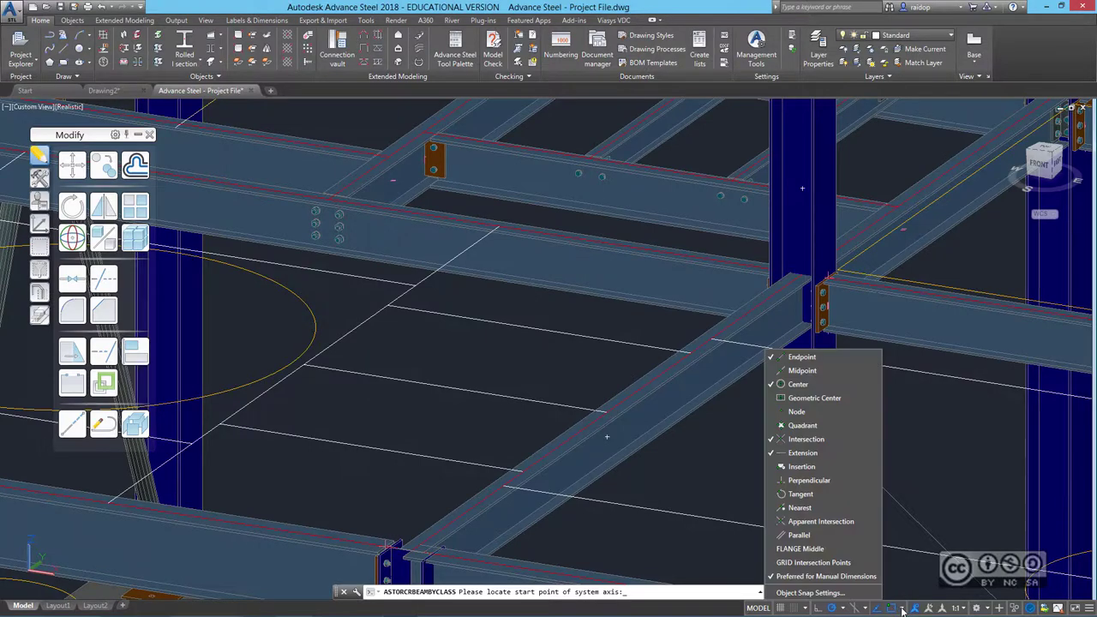
pyautogui.click(798, 385)
pyautogui.click(388, 306)
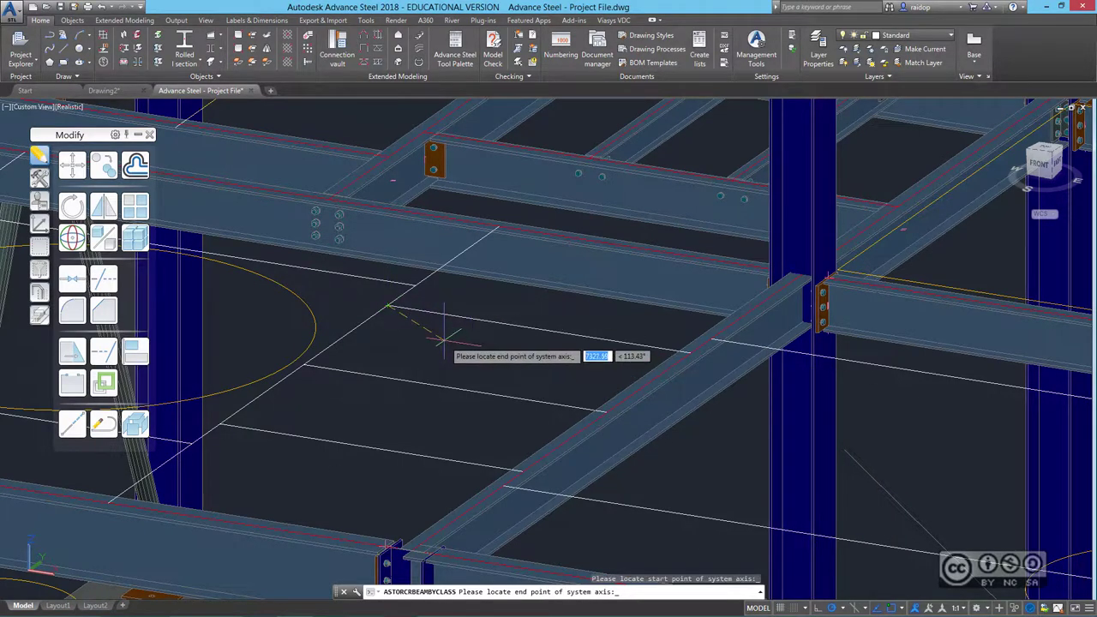
pyautogui.click(691, 353)
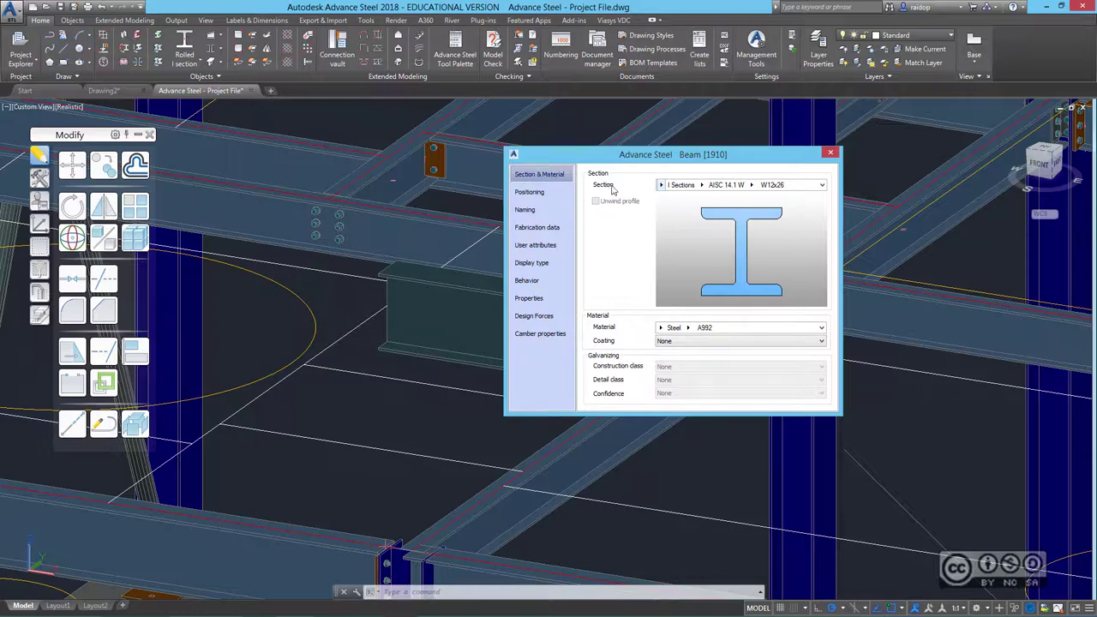
pyautogui.click(682, 184)
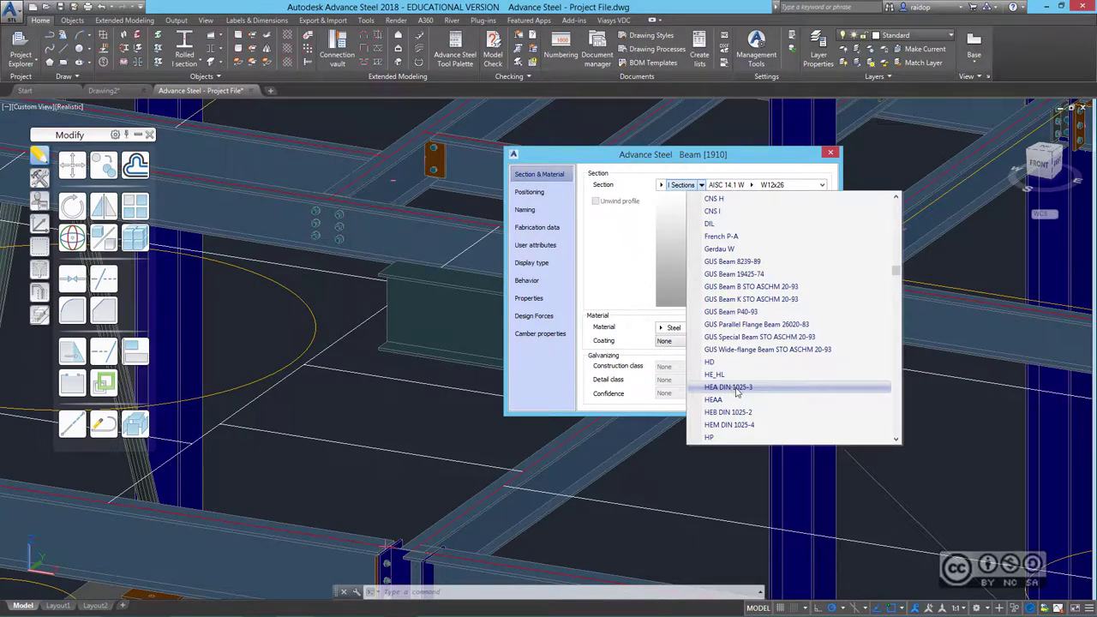
# - Set the beam to HEA DIN 1025-3 HEA140 in S235JRG2, positioned at its top-centre
pyautogui.click(741, 387)
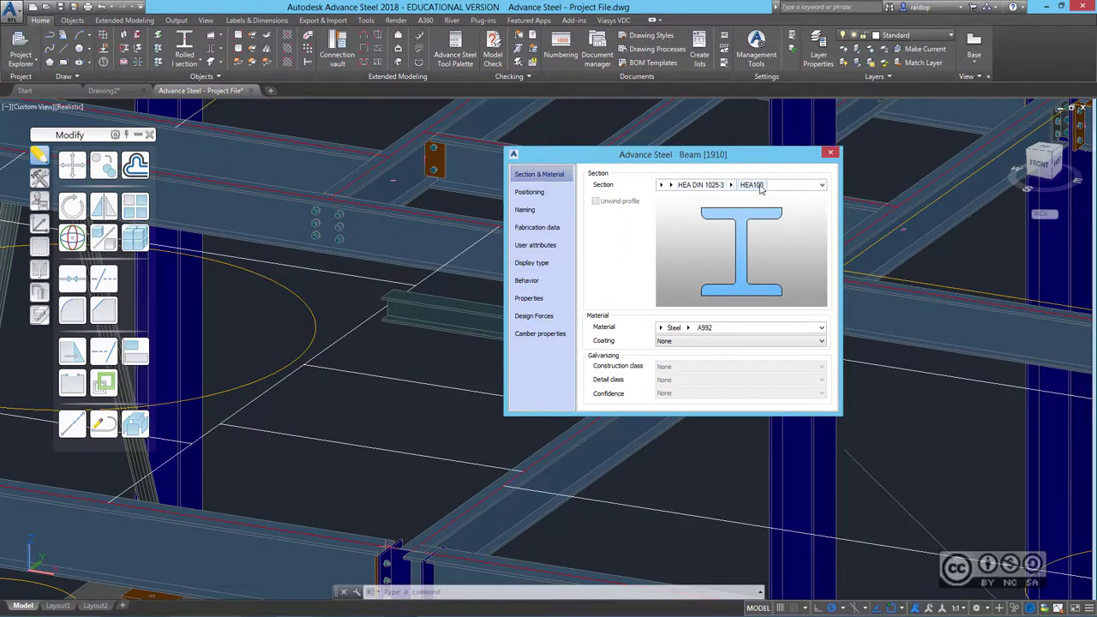
pyautogui.click(761, 186)
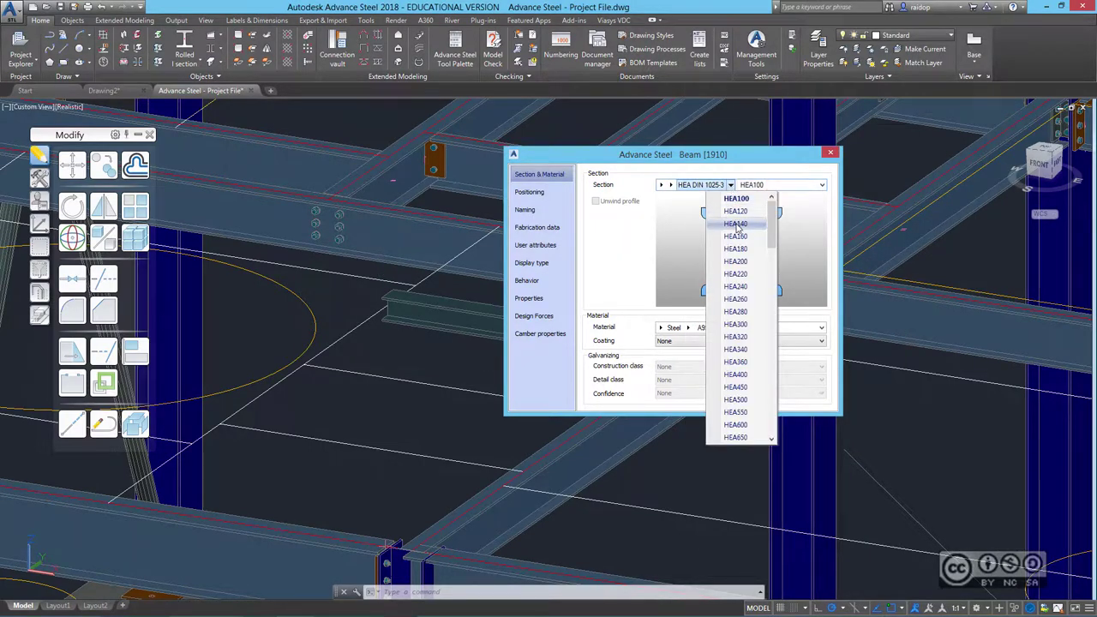
pyautogui.click(735, 223)
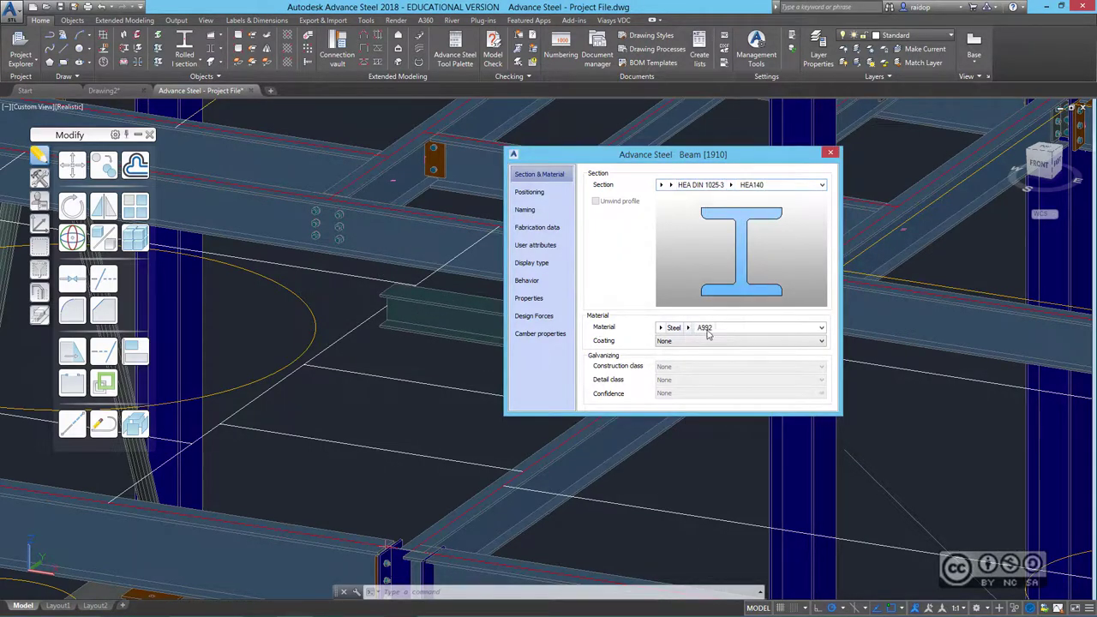
pyautogui.click(688, 328)
pyautogui.scroll(-1, 804, 495)
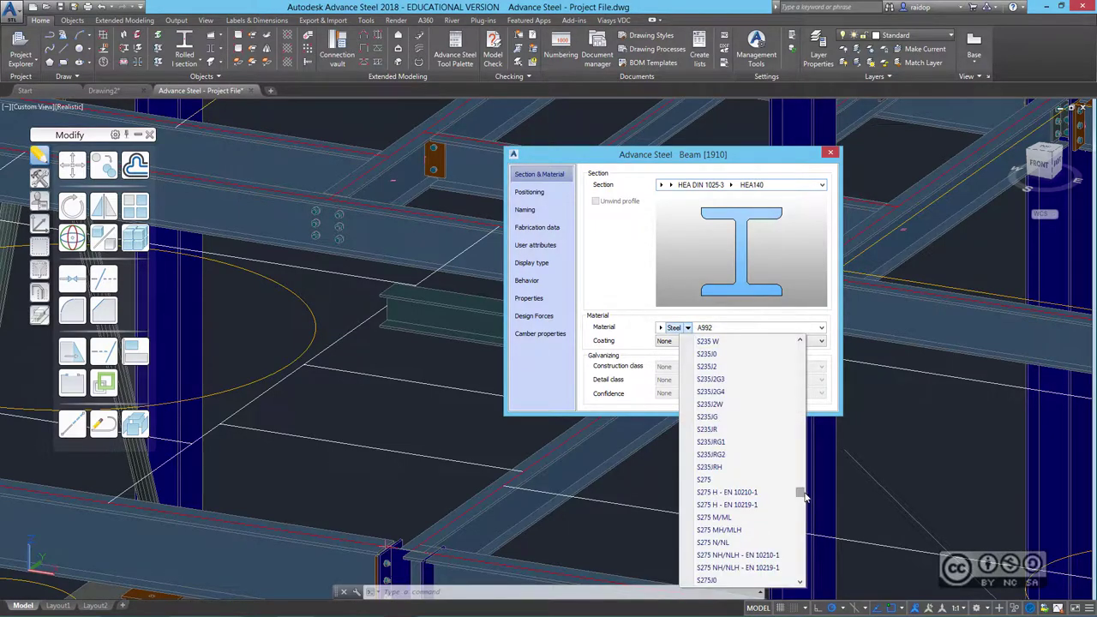
pyautogui.click(715, 456)
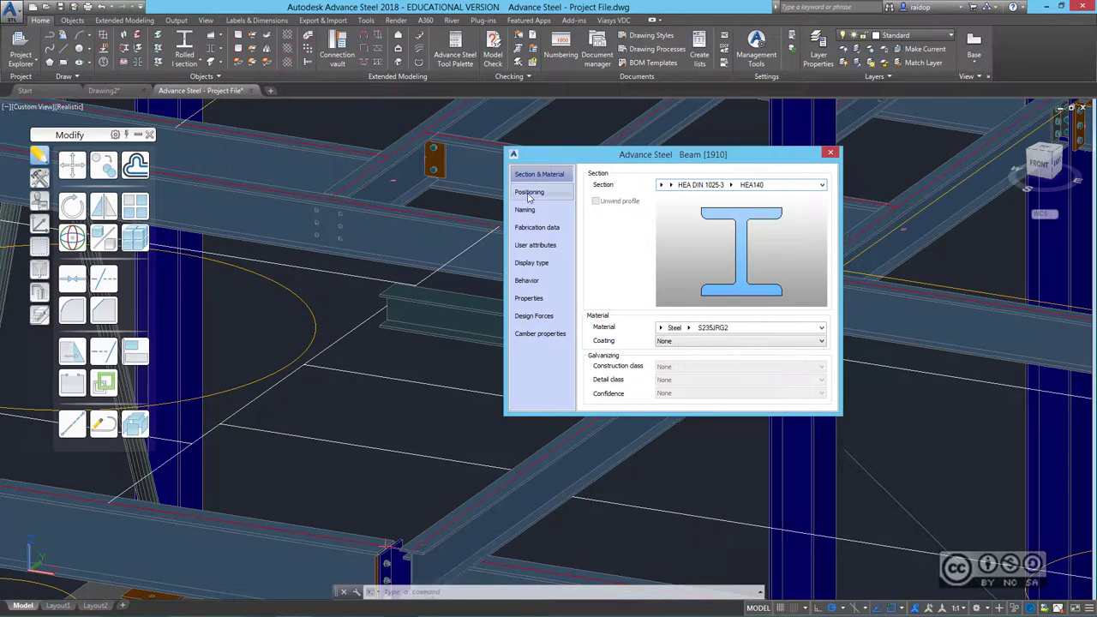
pyautogui.click(528, 194)
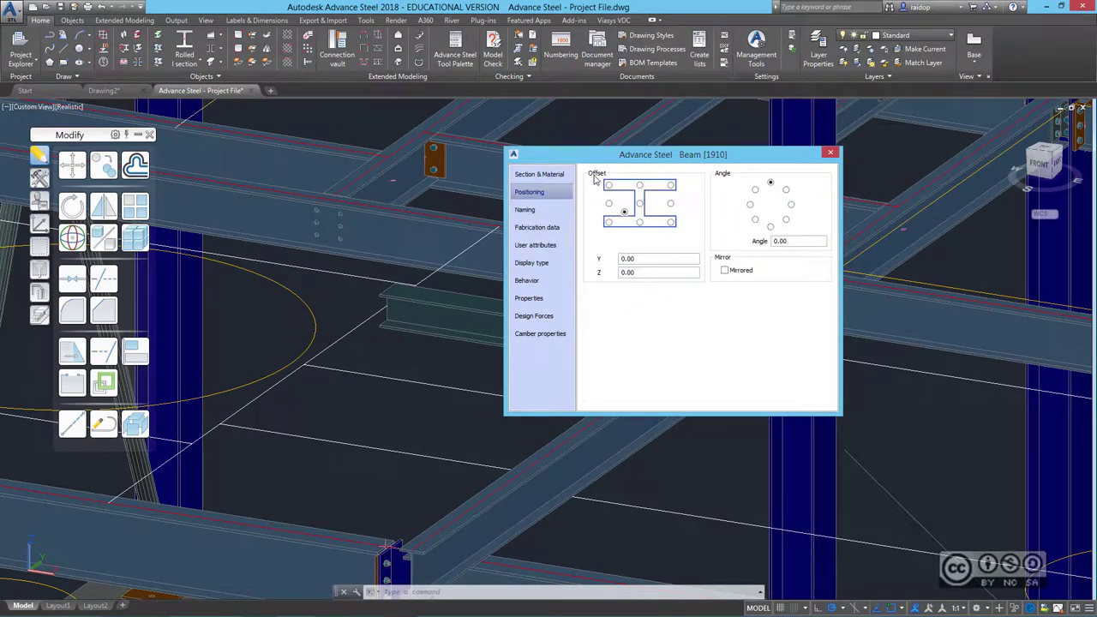
pyautogui.click(639, 186)
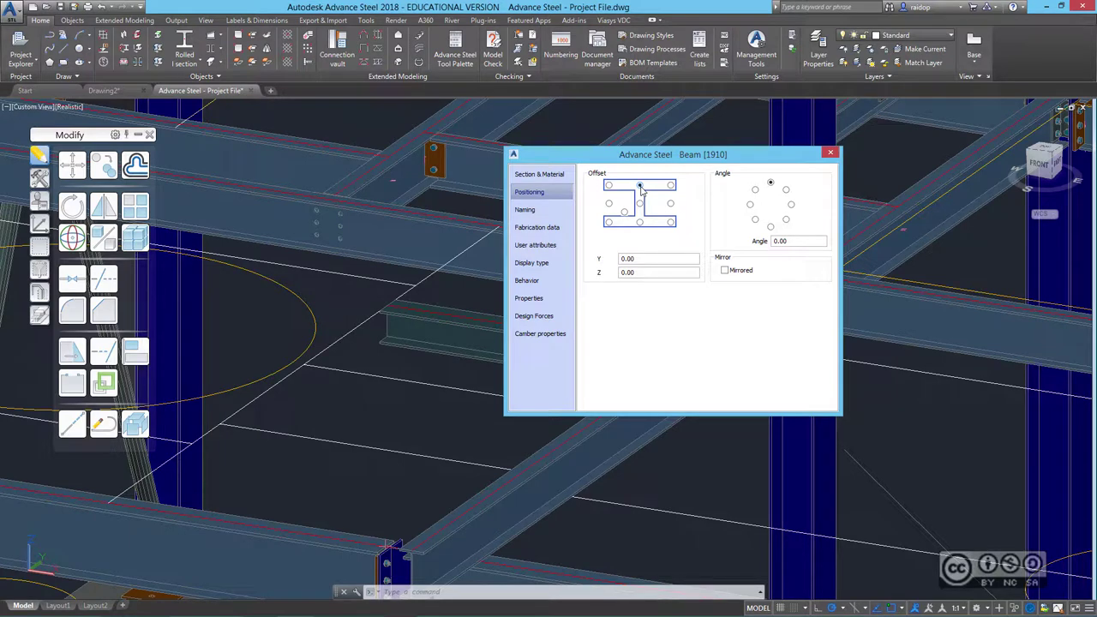
pyautogui.click(829, 153)
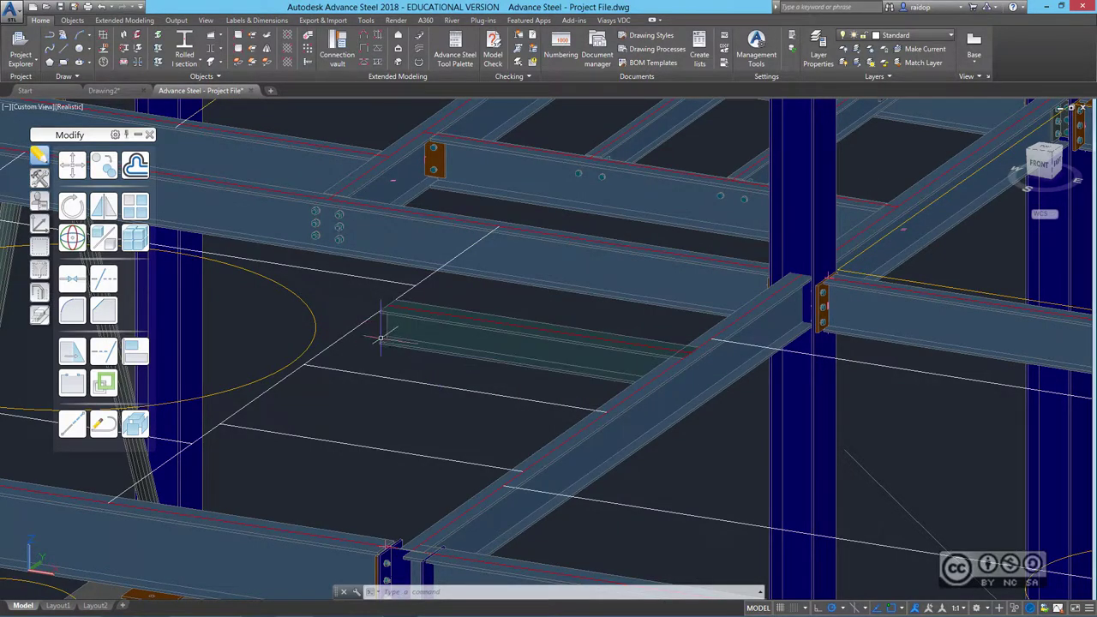
# - Pick a horizontal grid line, use Select Similar to select all matching grid lines, then zoom to check
pyautogui.moveTo(351, 346); pyautogui.dragTo(428, 326, button='middle')
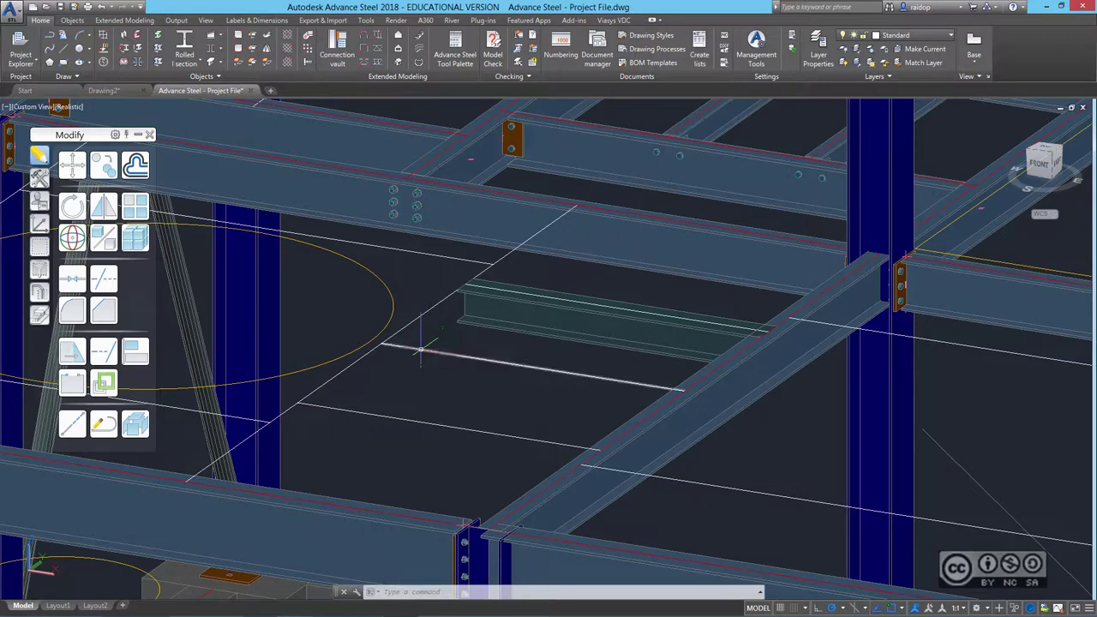
pyautogui.click(423, 351)
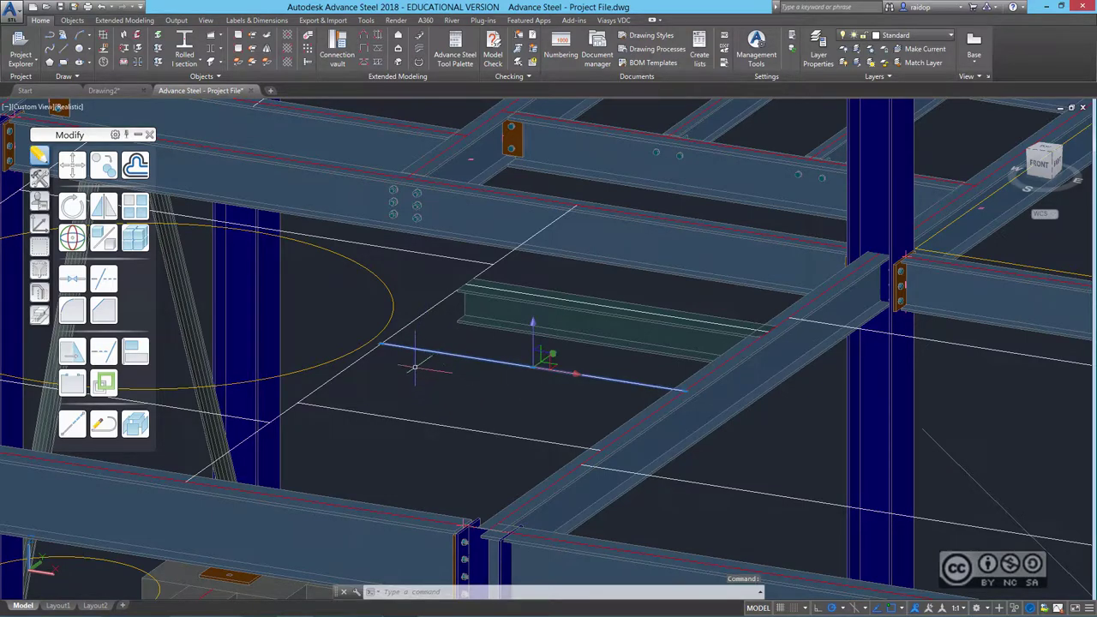
pyautogui.rightClick(400, 274)
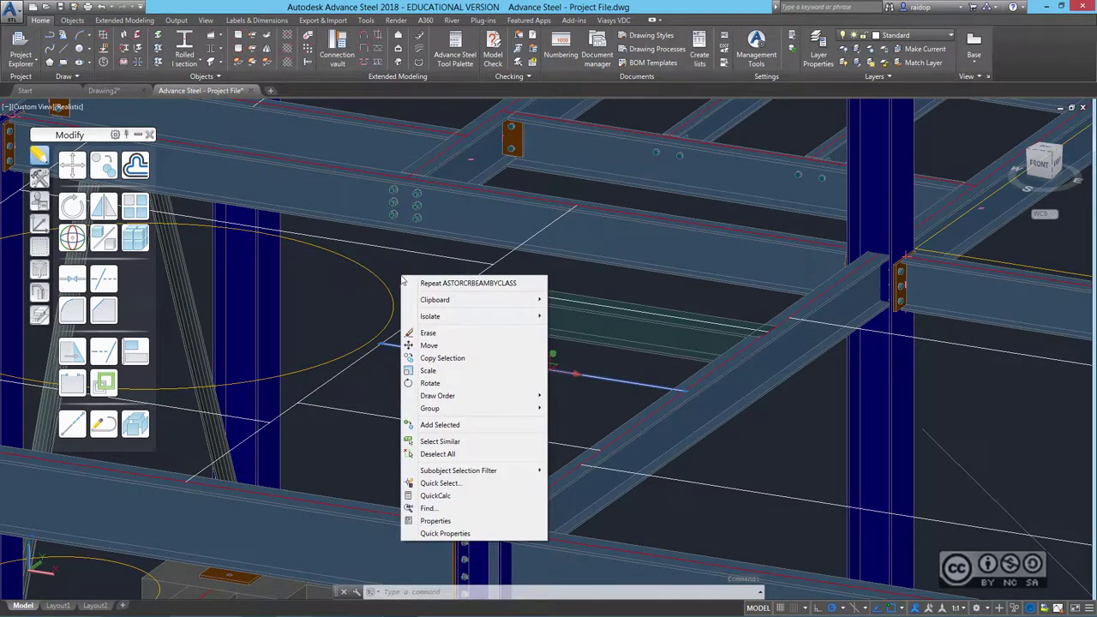
pyautogui.click(445, 446)
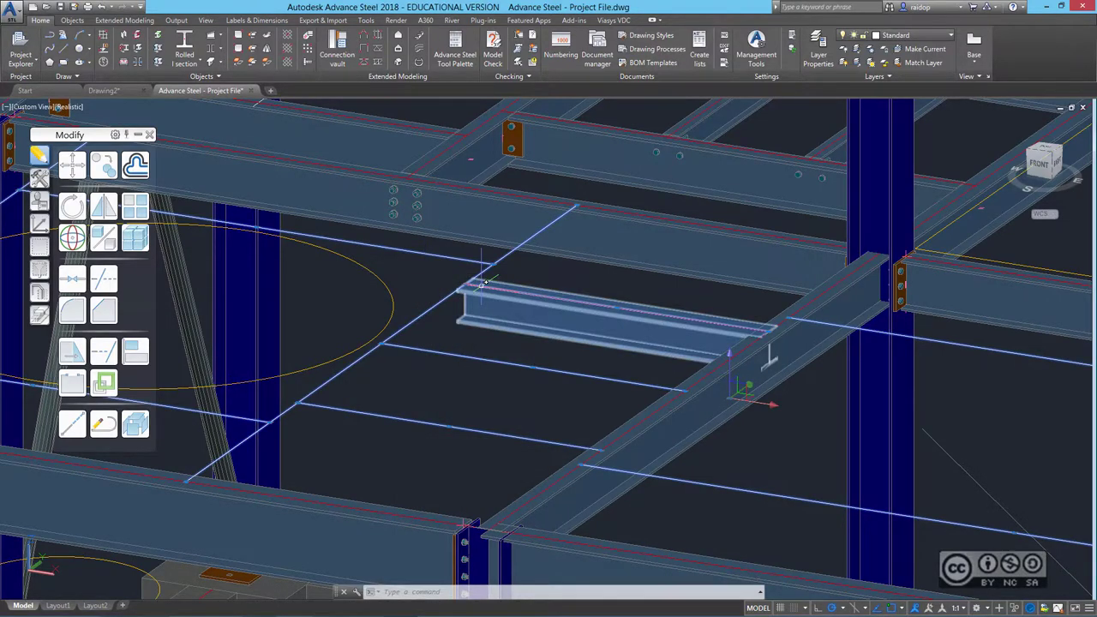
pyautogui.scroll(3, 483, 283)
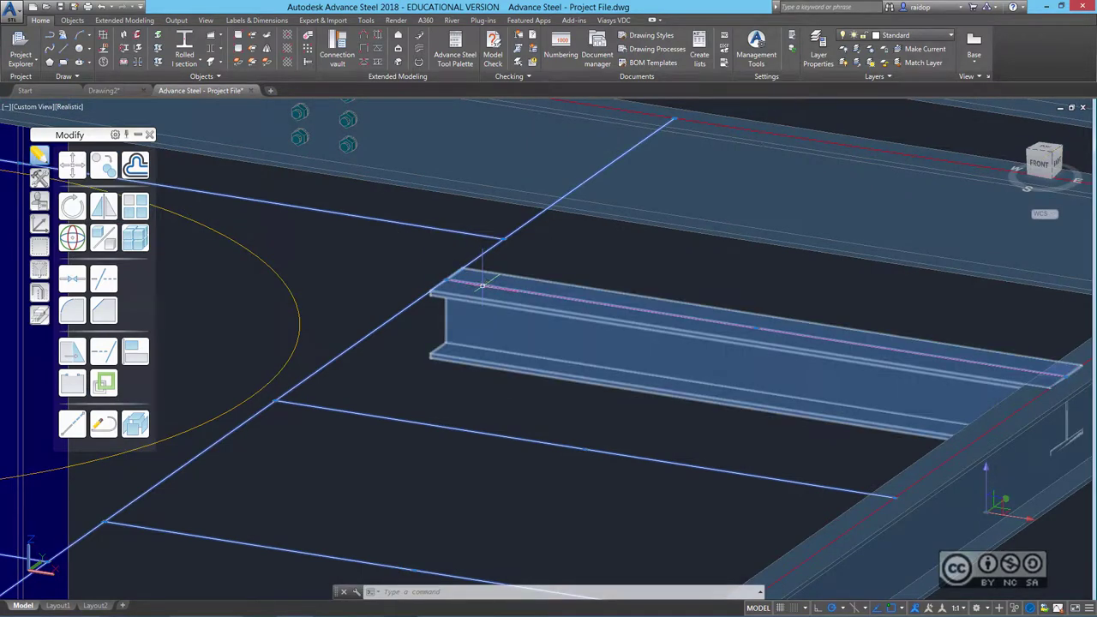
pyautogui.press('Escape')
pyautogui.press('Escape')
pyautogui.press('Escape')
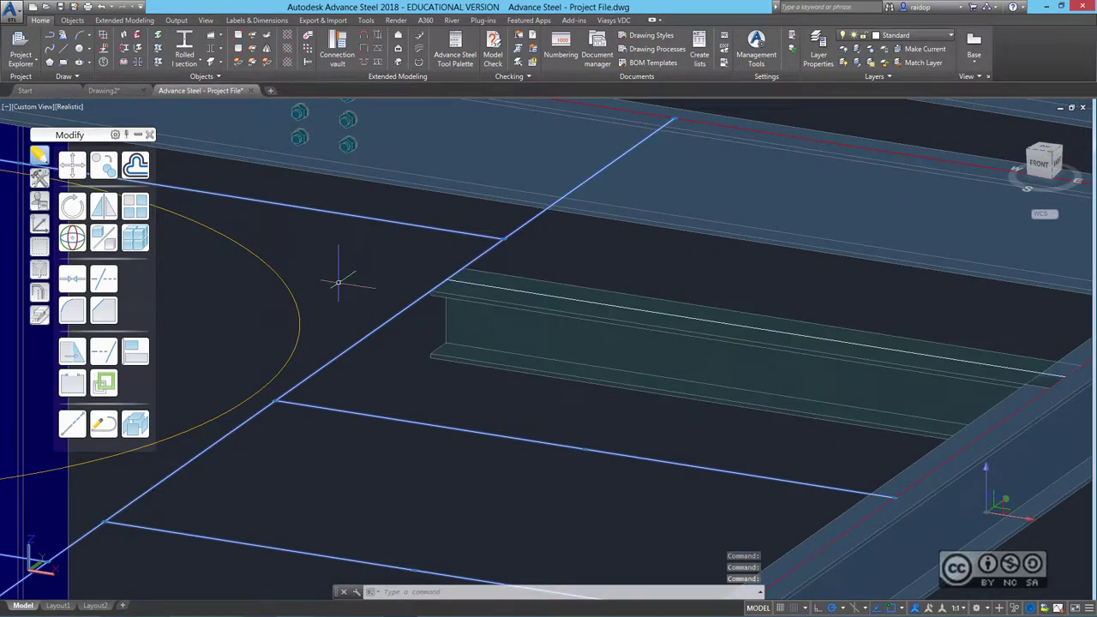
pyautogui.scroll(-2, 493, 338)
pyautogui.scroll(-2, 492, 338)
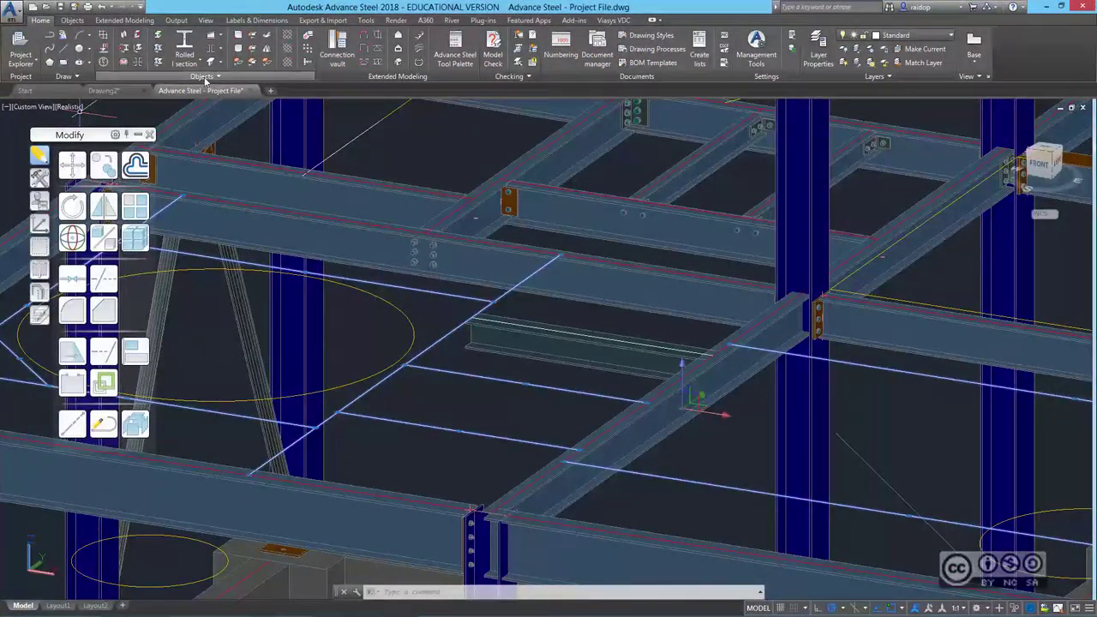
# - Convert the selected grid lines into HEA140 S235JRG2 floor beams, deleting the source lines
pyautogui.click(139, 52)
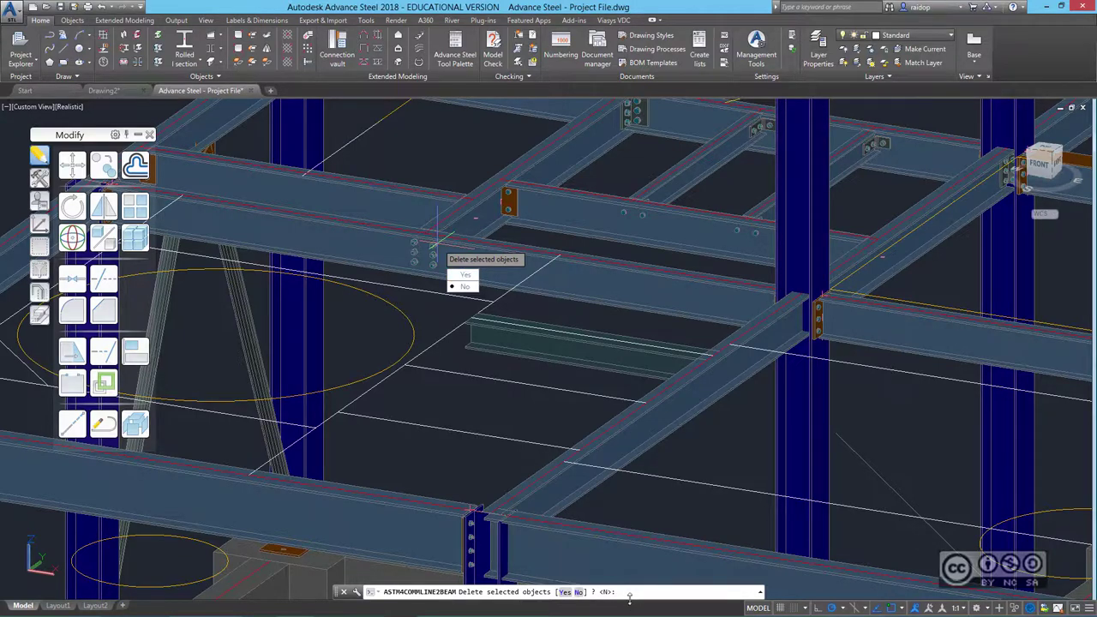
pyautogui.click(466, 285)
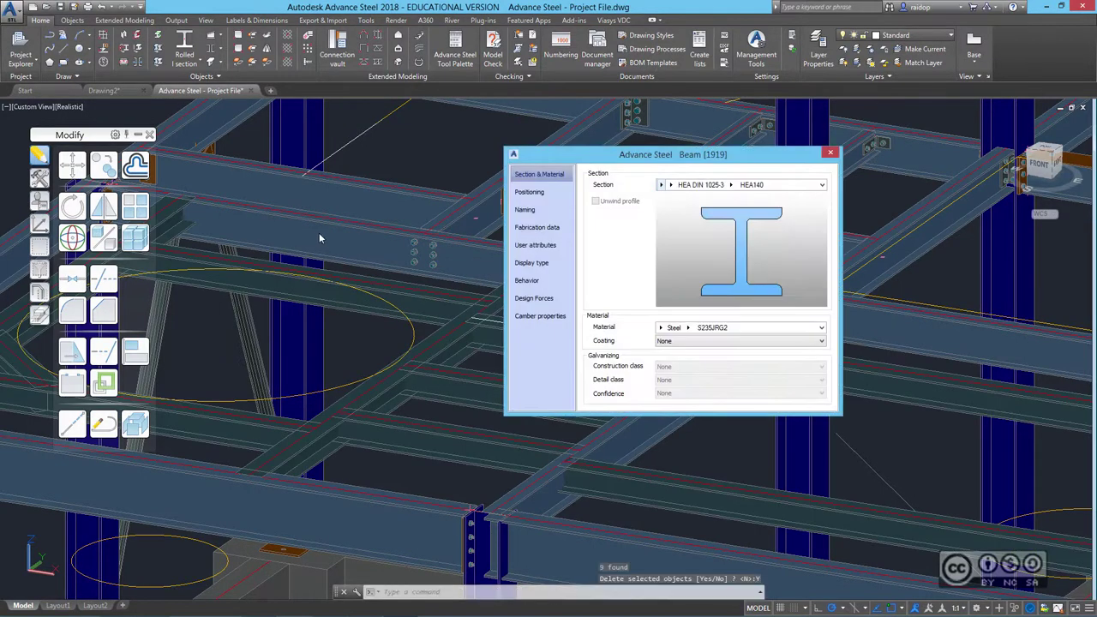
pyautogui.click(830, 156)
pyautogui.moveTo(612, 210); pyautogui.dragTo(528, 274, button='middle')
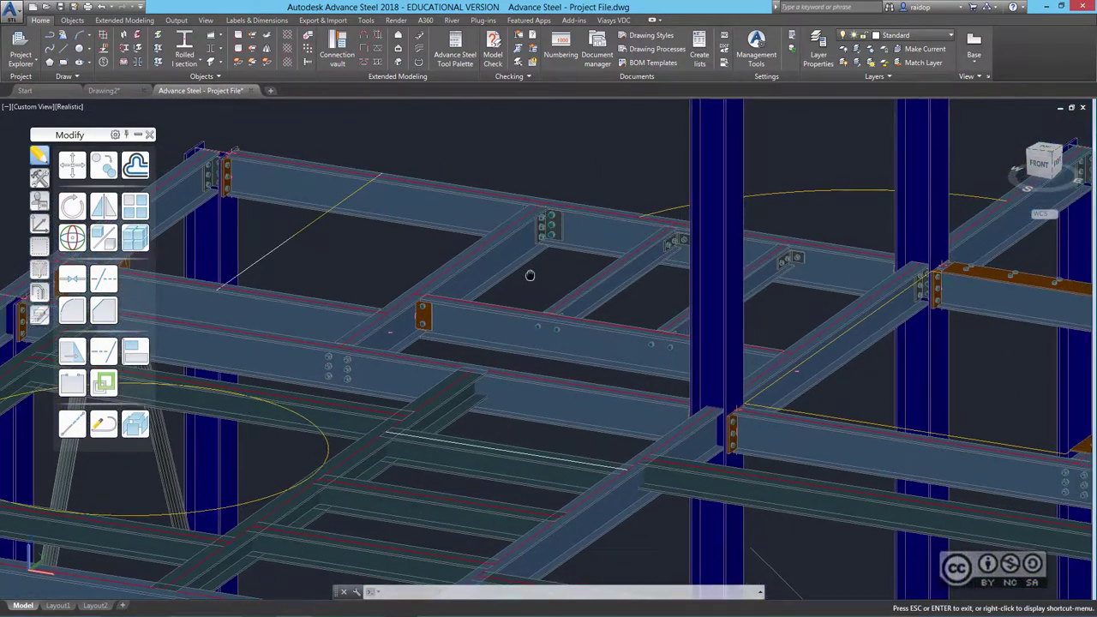
# - Match Properties from the Floor beams Level 2 beam onto three neighbouring floor beams
pyautogui.click(600, 278)
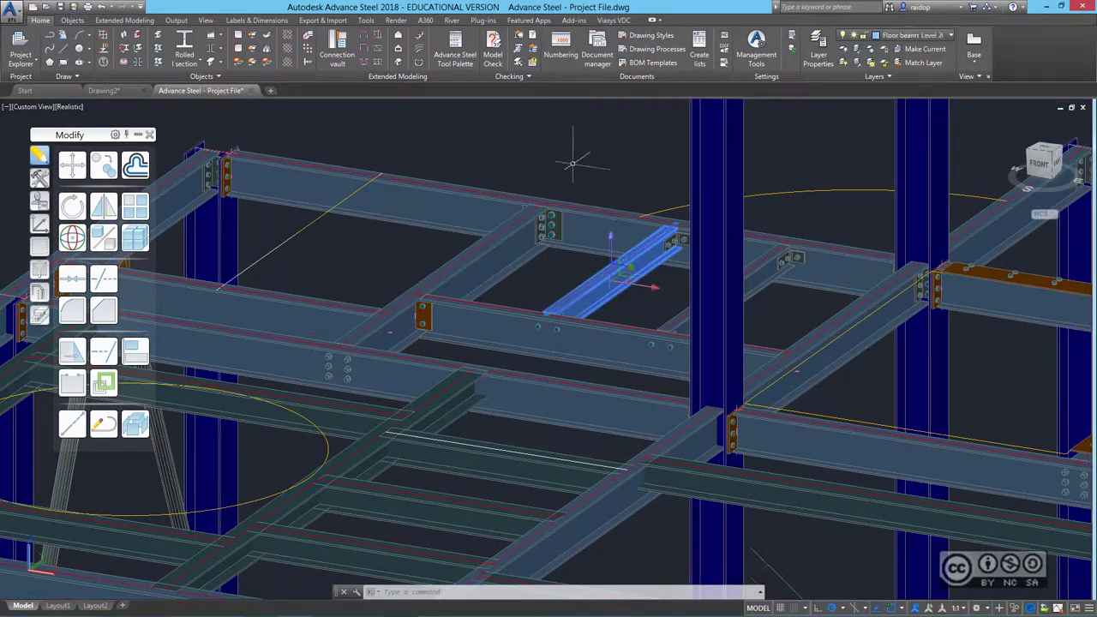
pyautogui.click(368, 21)
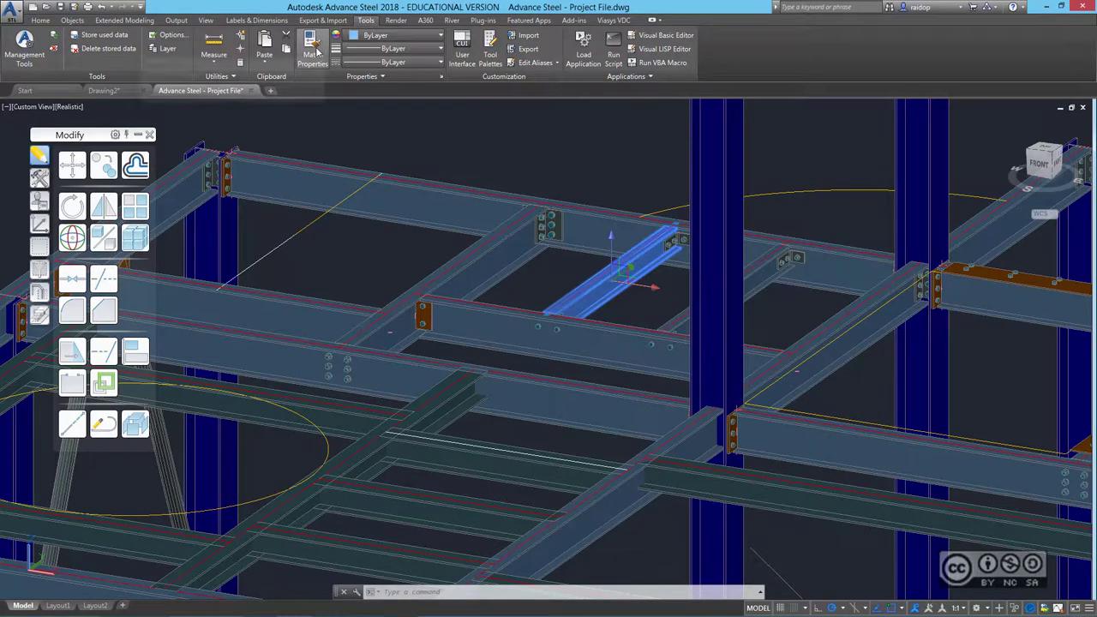
pyautogui.click(317, 51)
pyautogui.moveTo(515, 287); pyautogui.dragTo(600, 178, button='middle')
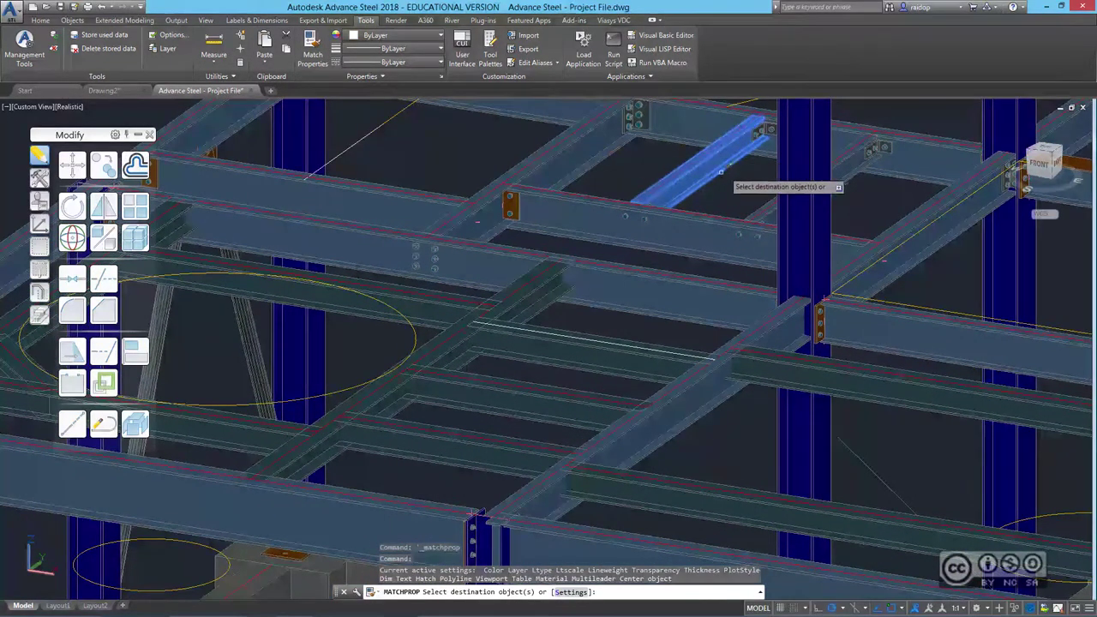
pyautogui.click(531, 292)
pyautogui.click(503, 331)
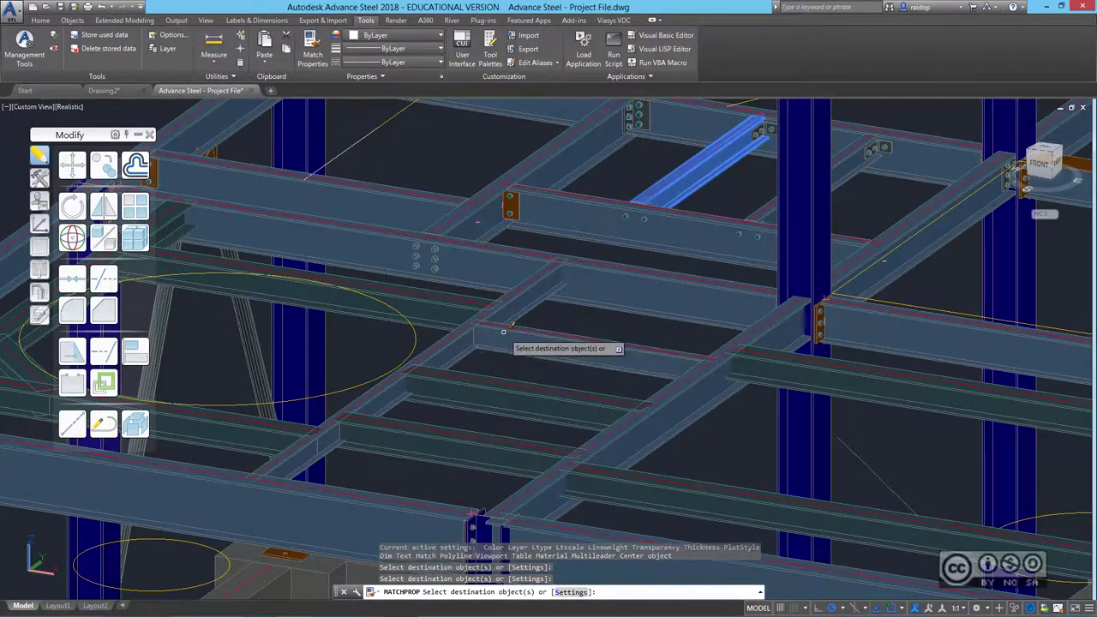
pyautogui.click(463, 384)
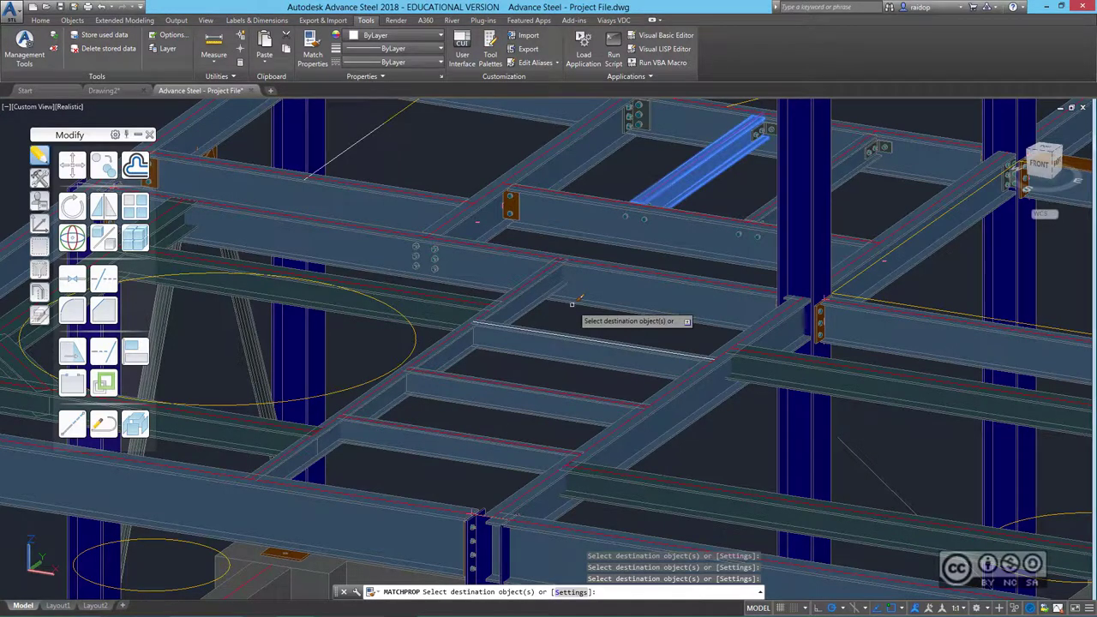
pyautogui.press('Escape')
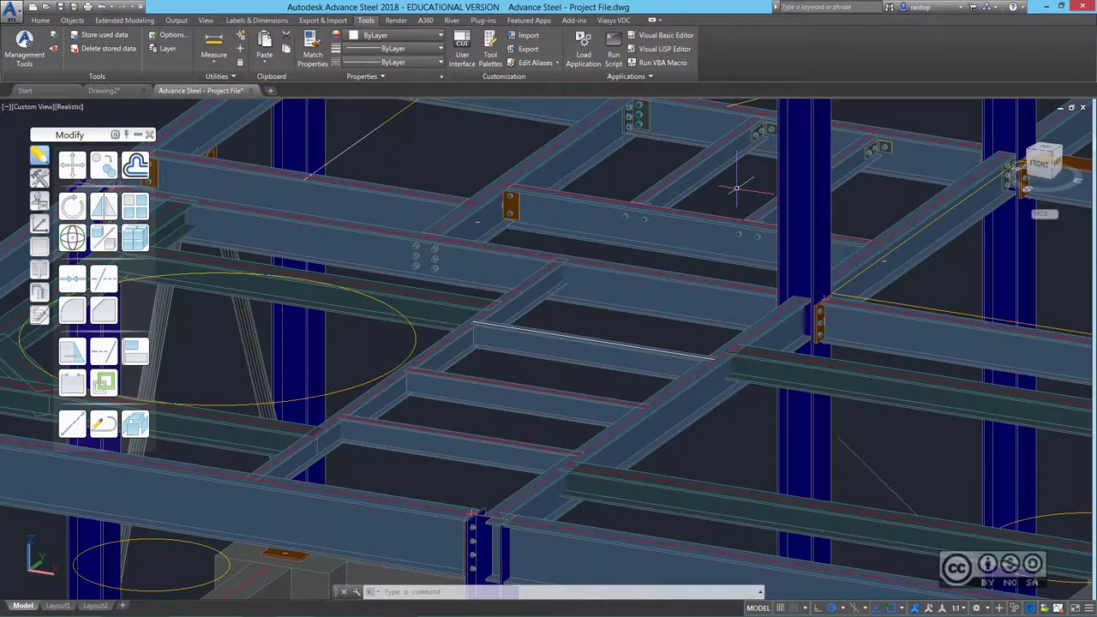
pyautogui.click(40, 22)
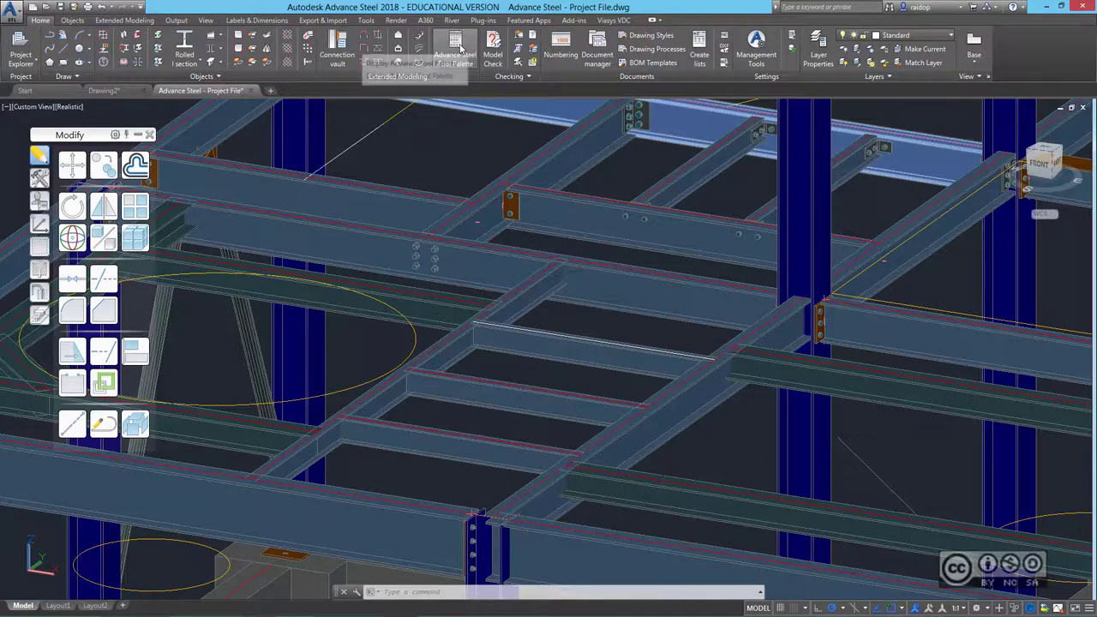
# - From the joint Tools palette, pick the existing clip-angle joint for Create by template, multiple
pyautogui.click(455, 50)
pyautogui.click(451, 51)
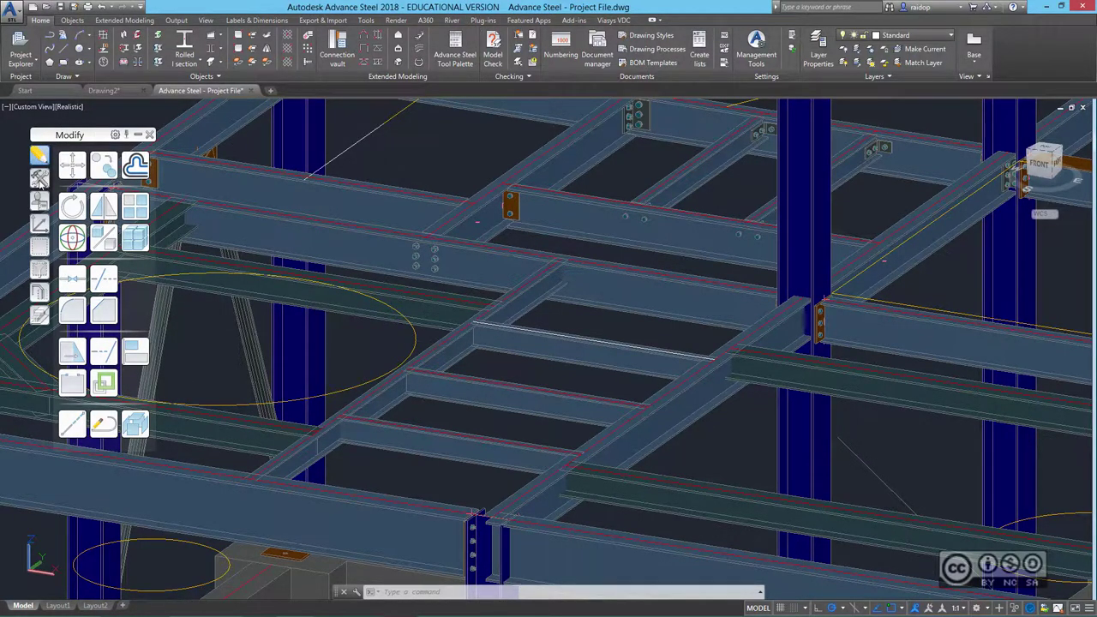
pyautogui.click(39, 177)
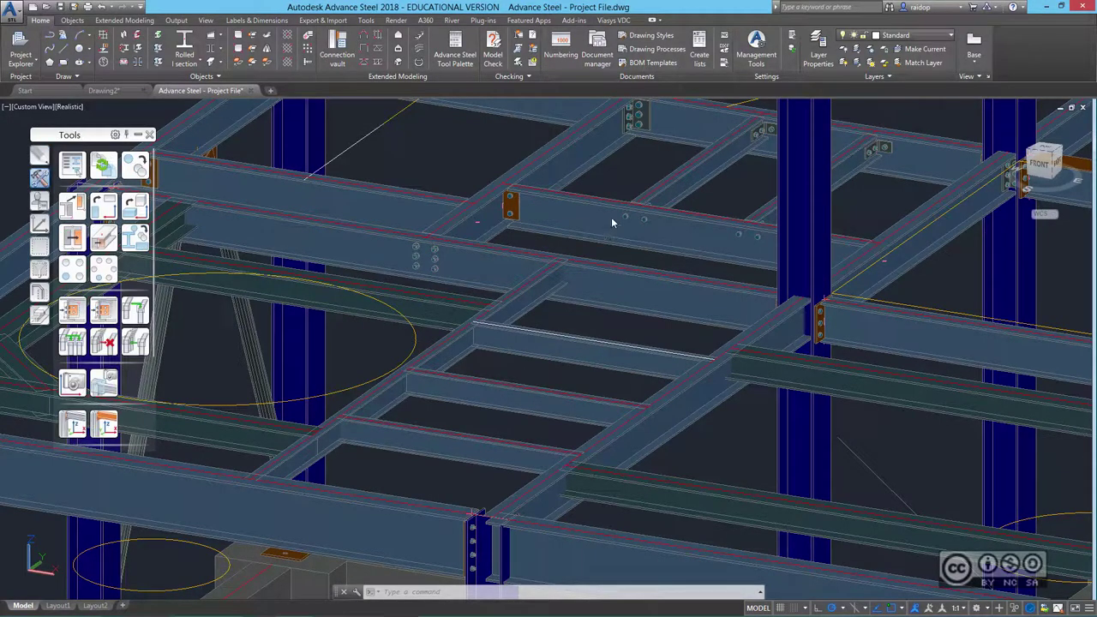
pyautogui.scroll(3, 615, 247)
pyautogui.scroll(2, 681, 289)
pyautogui.scroll(1, 642, 311)
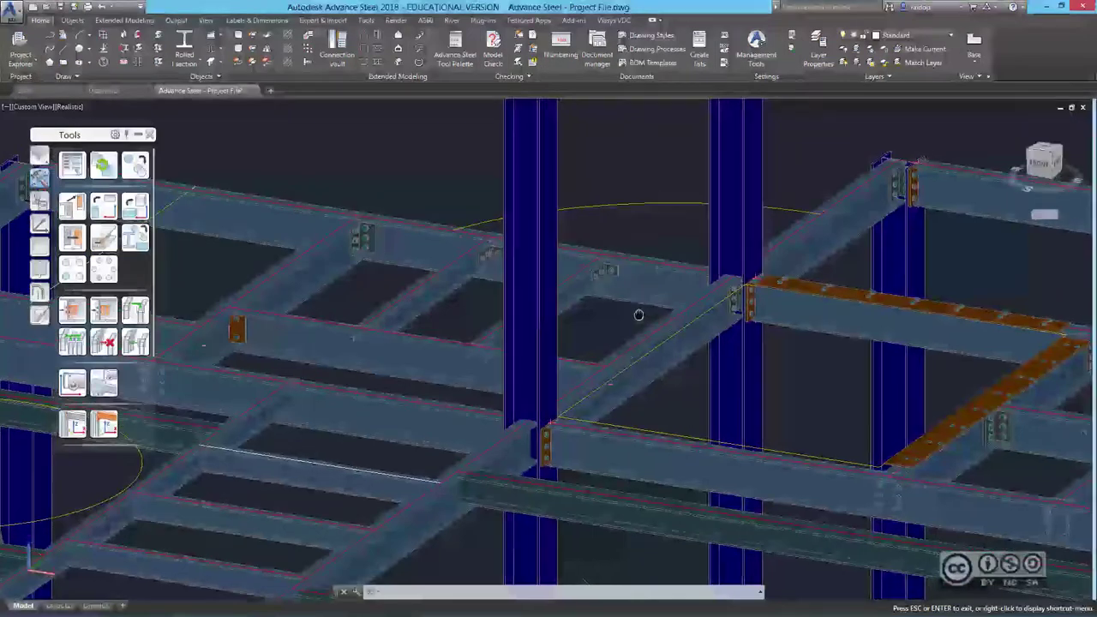
pyautogui.scroll(3, 636, 314)
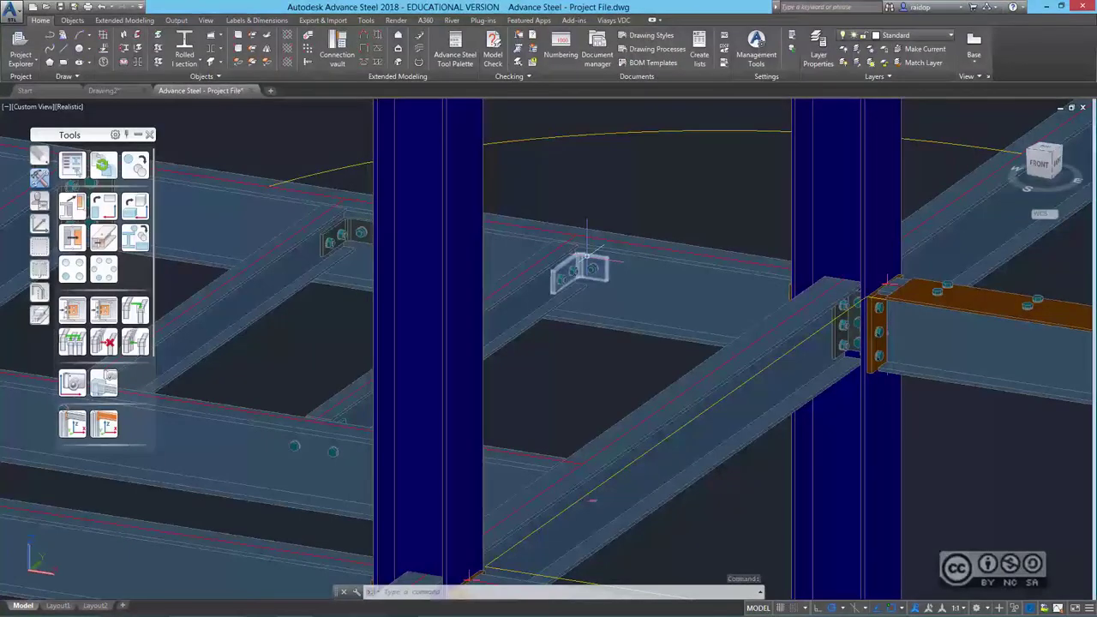
pyautogui.click(590, 259)
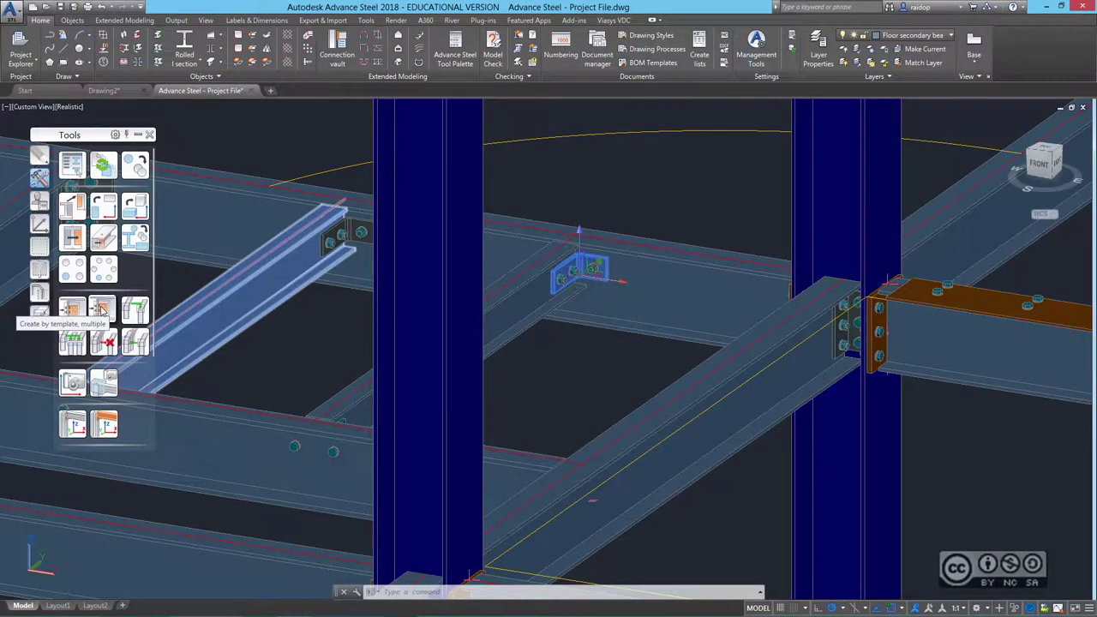
pyautogui.click(101, 311)
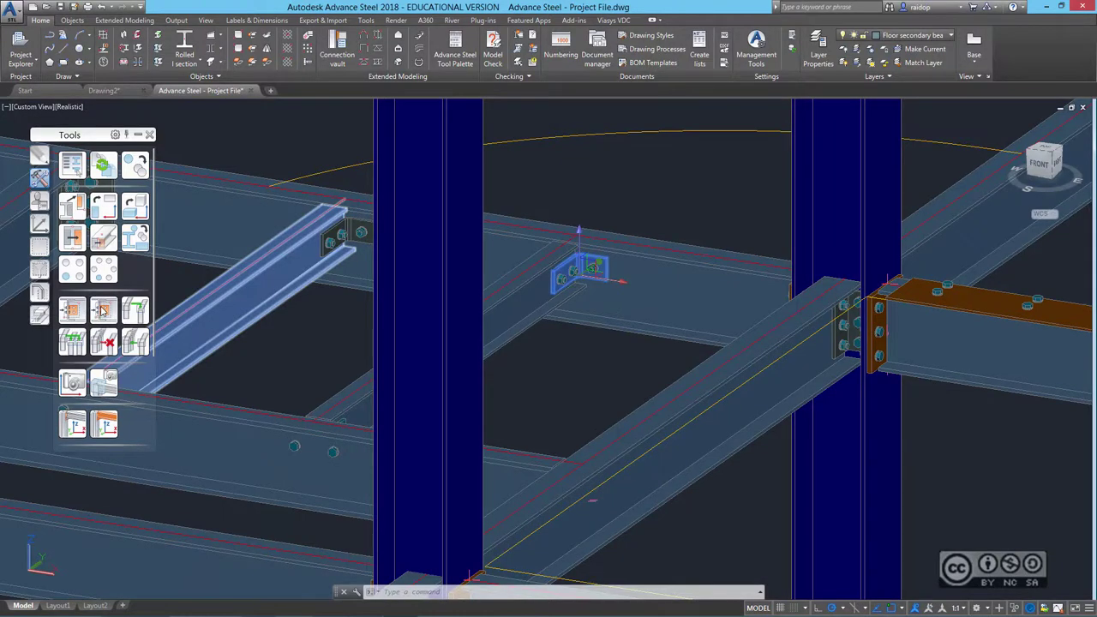
# - Copy the clip-angle joint onto three floor beams spanning between the two supporting girders
pyautogui.scroll(4, 422, 369)
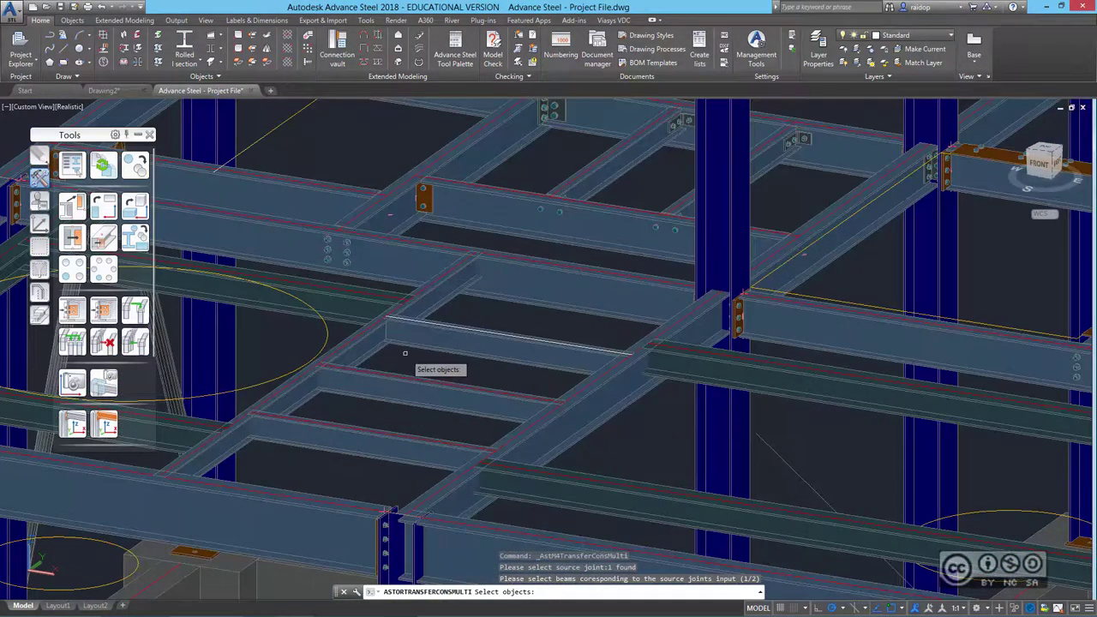
pyautogui.click(354, 343)
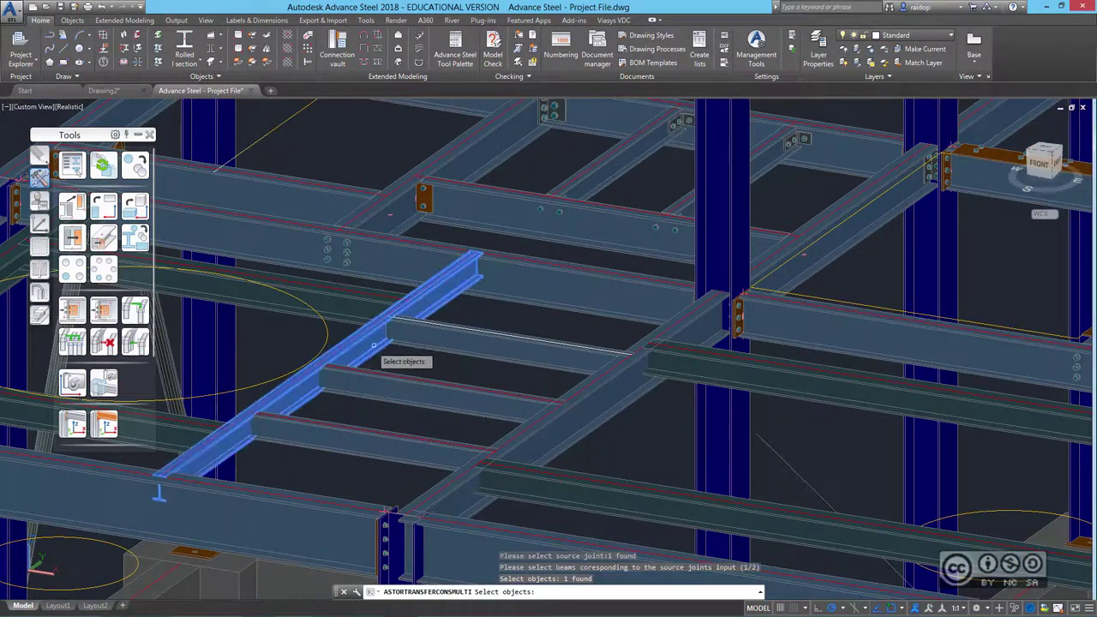
pyautogui.click(595, 399)
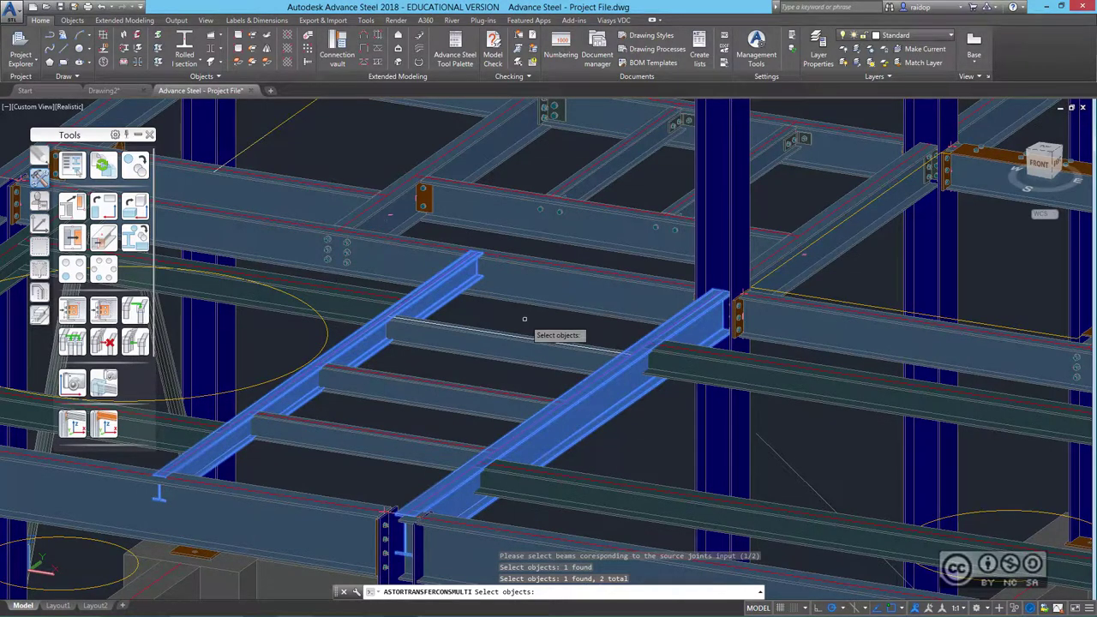
pyautogui.press('Return')
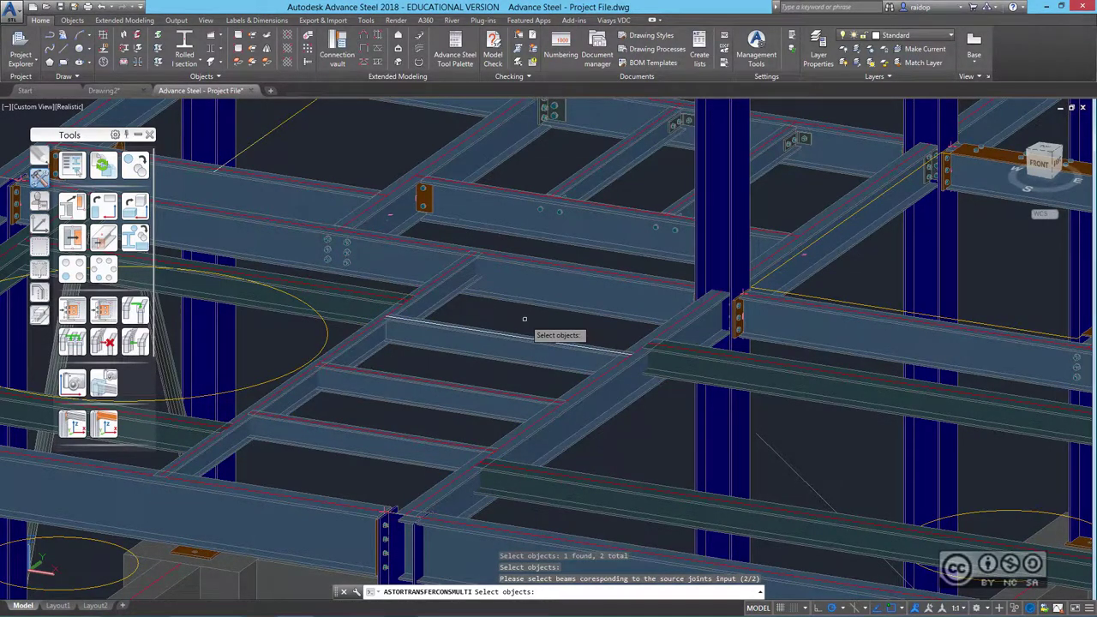
pyautogui.click(502, 339)
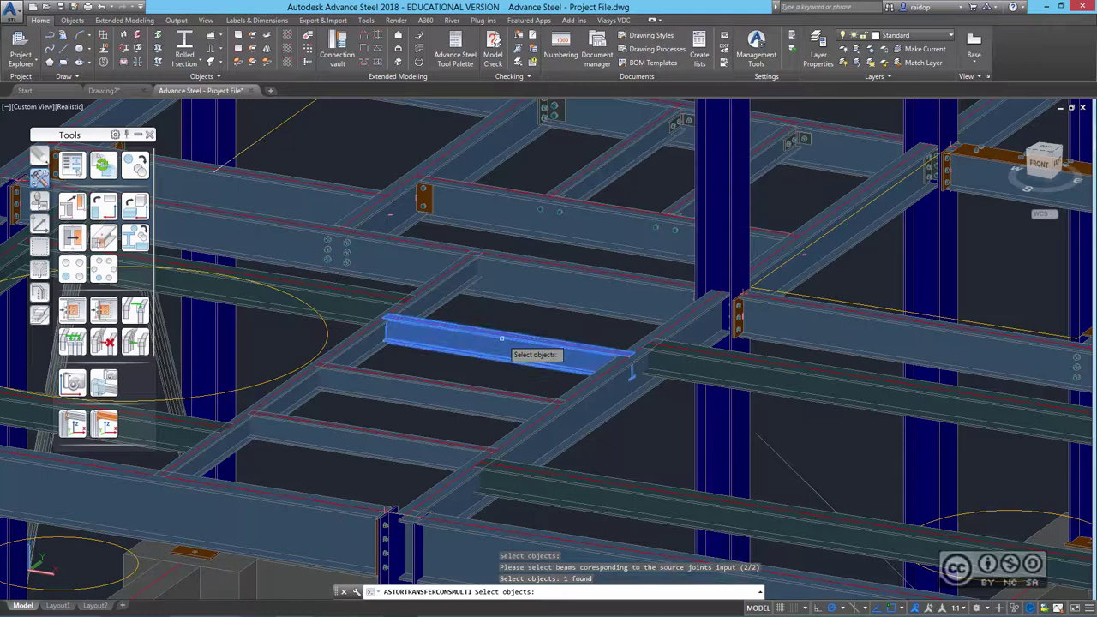
pyautogui.click(445, 387)
pyautogui.click(390, 433)
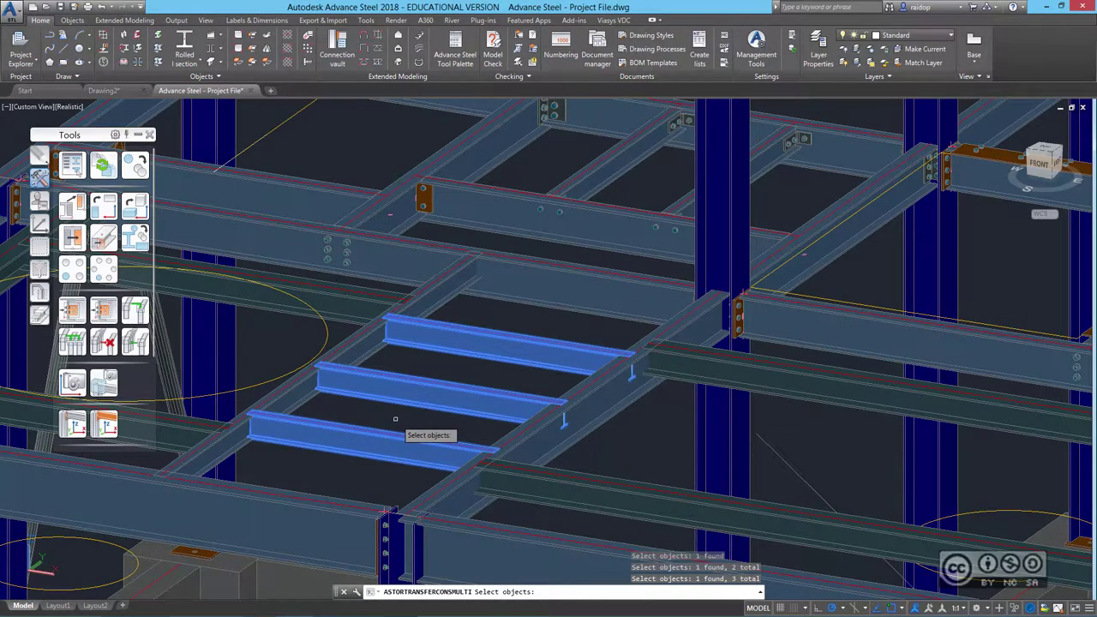
pyautogui.press('Return')
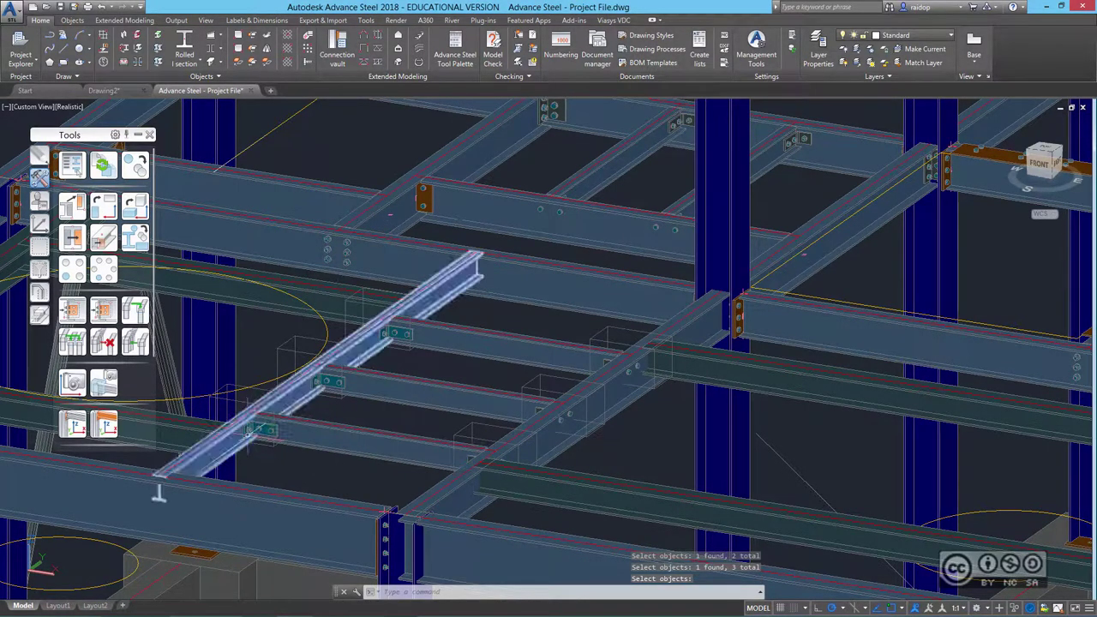
pyautogui.scroll(2, 314, 419)
pyautogui.scroll(2, 314, 419)
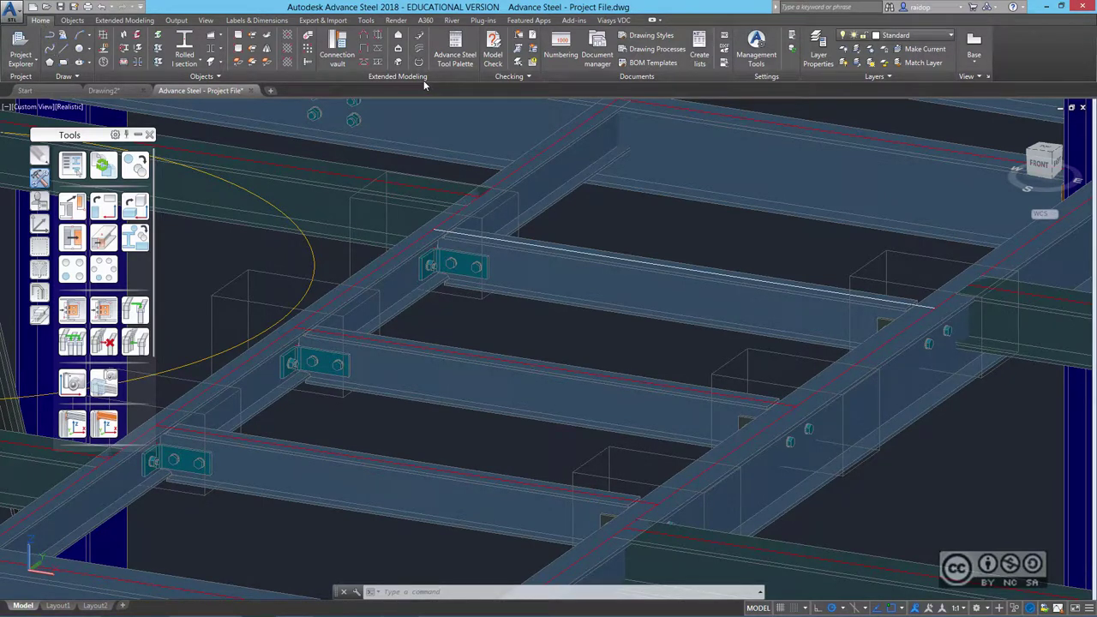
# - Mark Clip angle and Shear plate as Platform beams favourites in Connection vault, then launch Clip angle from Favorites
pyautogui.click(340, 44)
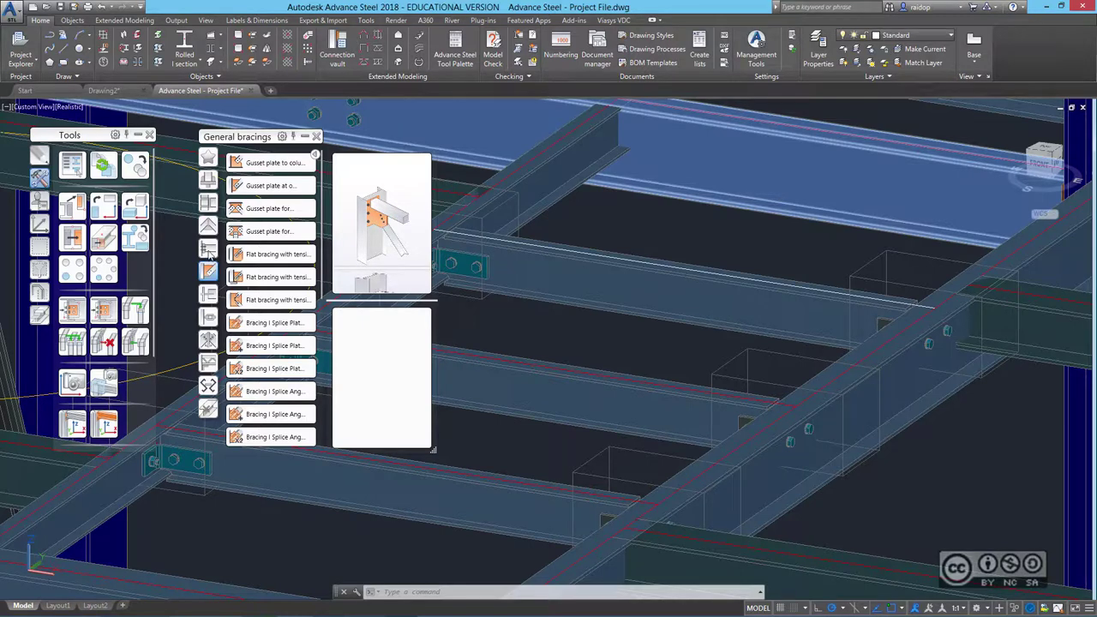
pyautogui.click(209, 250)
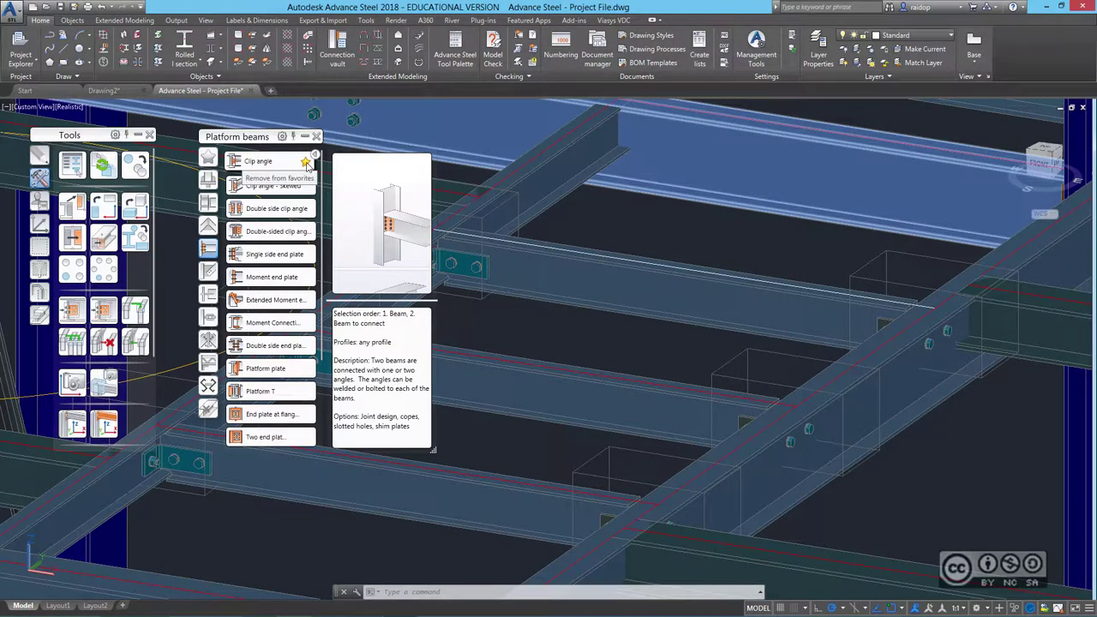
pyautogui.click(307, 163)
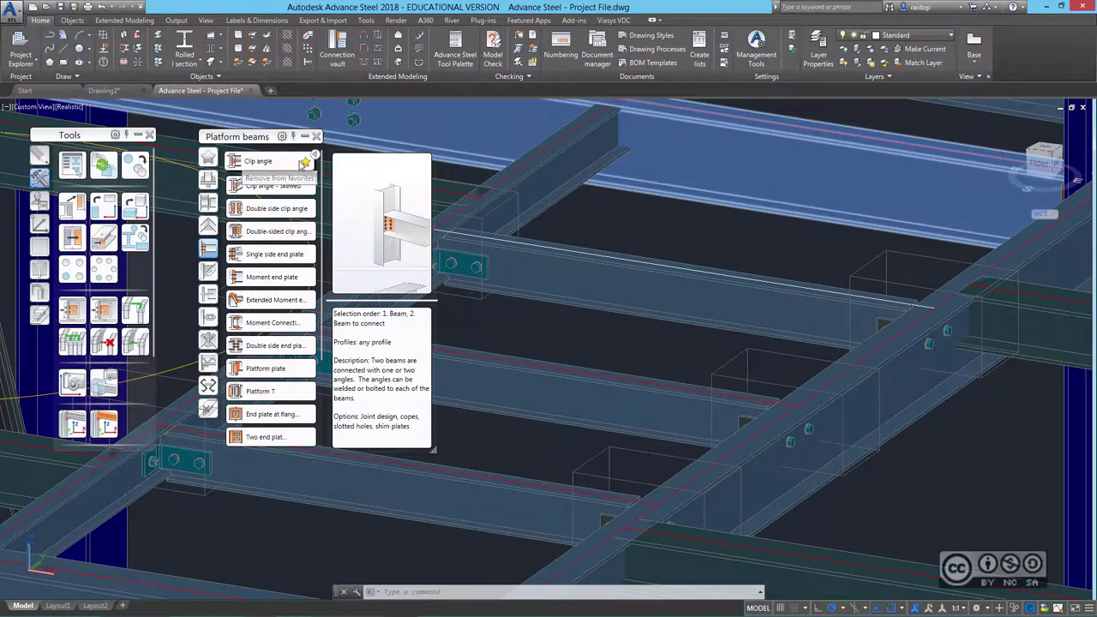
pyautogui.click(306, 163)
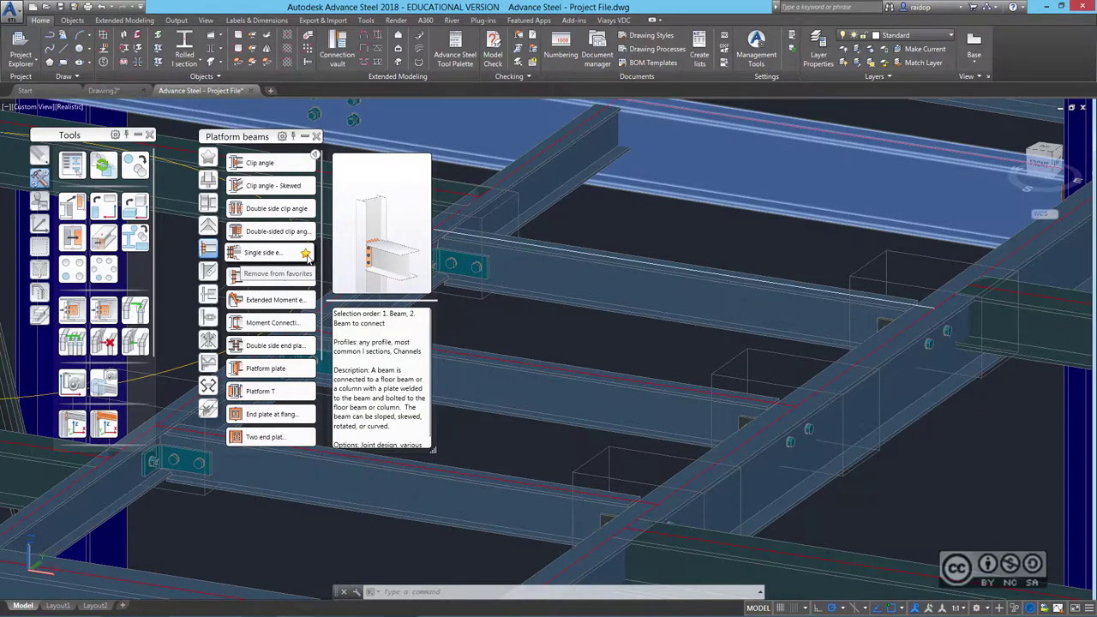
pyautogui.scroll(-3, 324, 347)
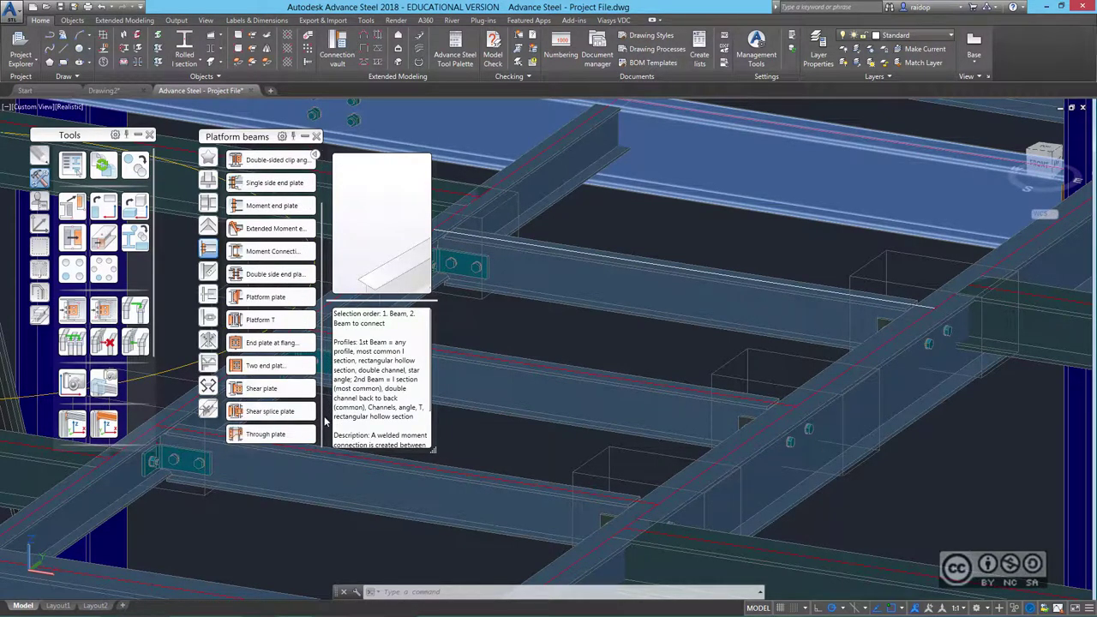
pyautogui.click(305, 388)
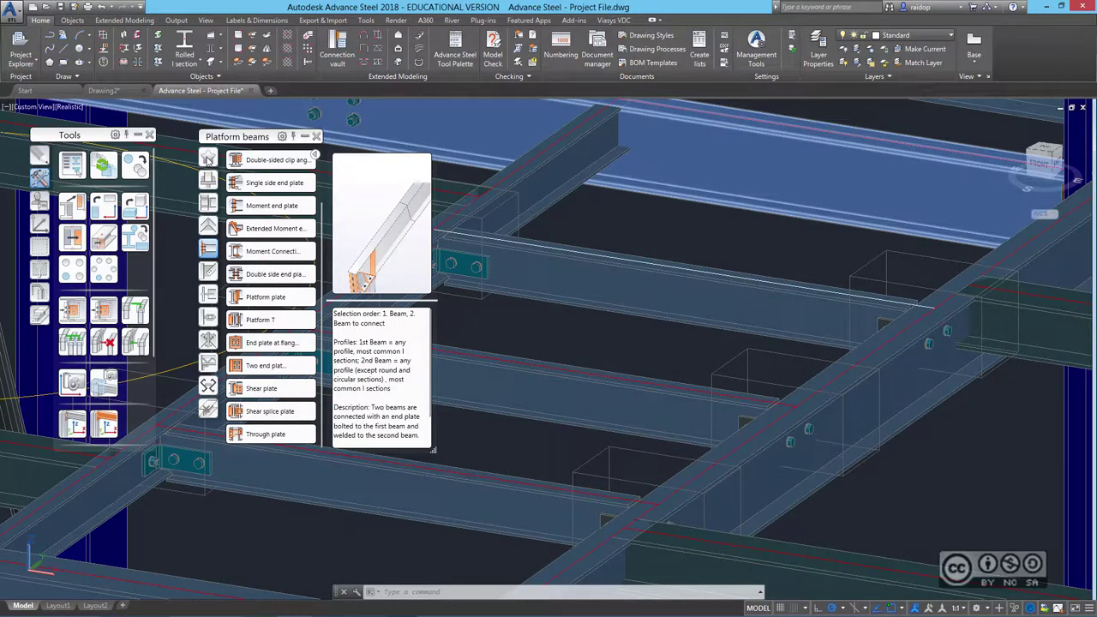
pyautogui.click(208, 159)
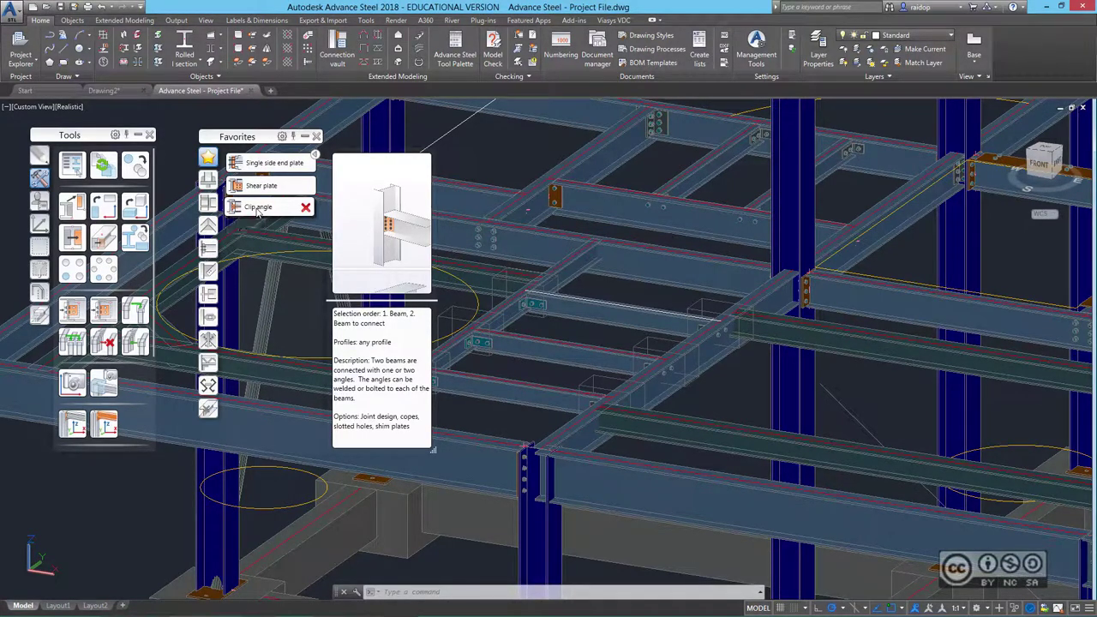
pyautogui.click(259, 208)
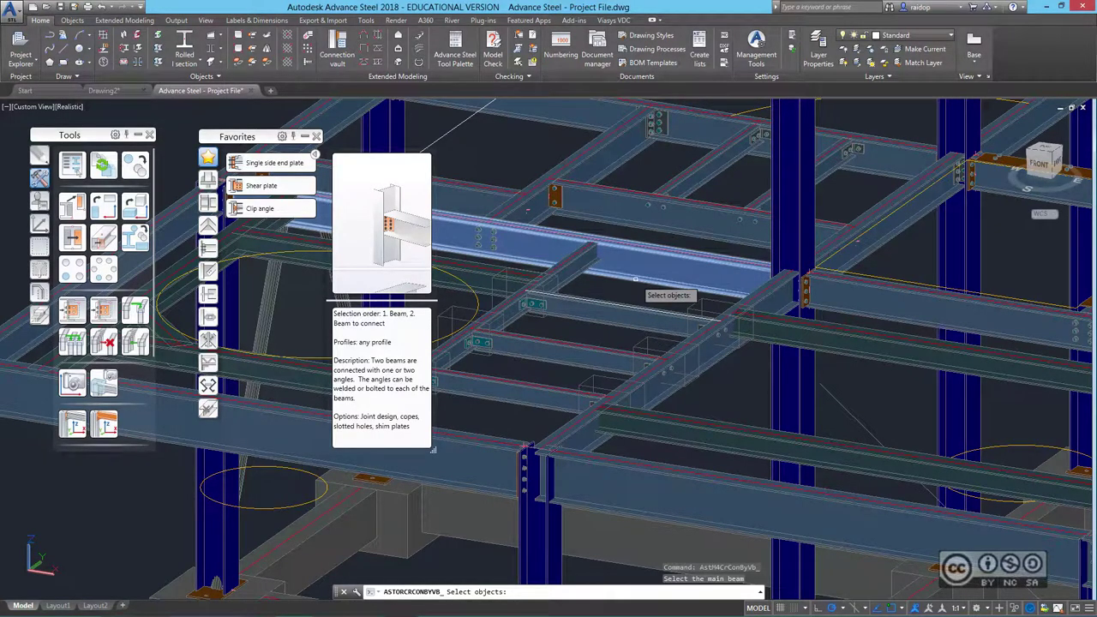
# - Create a clip angle connection between the main beam and the secondary beam
pyautogui.click(625, 290)
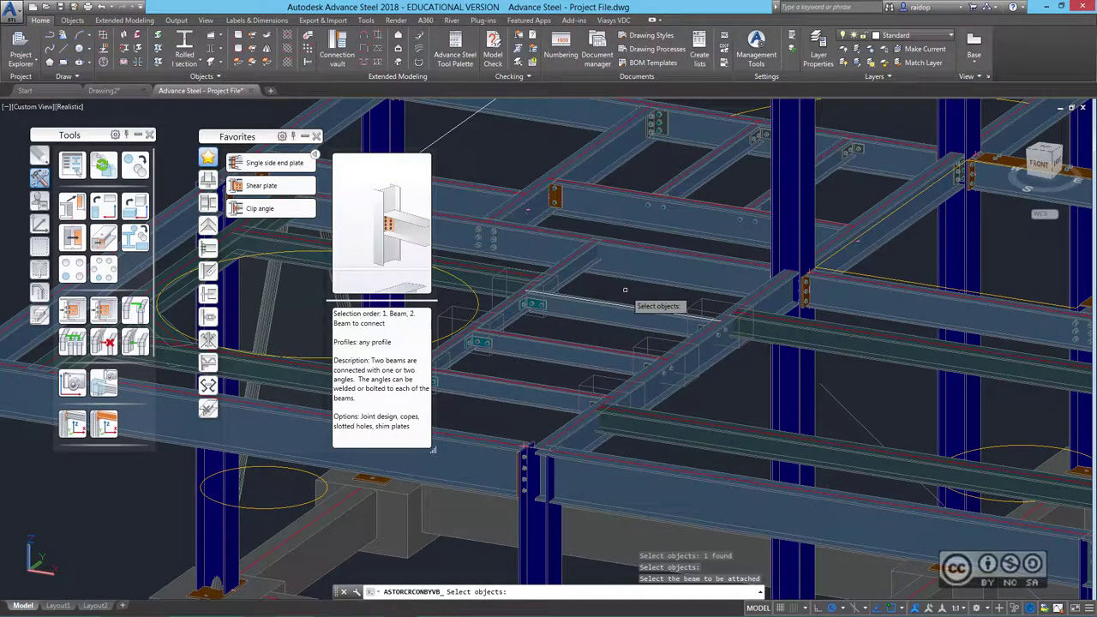
pyautogui.scroll(2, 556, 273)
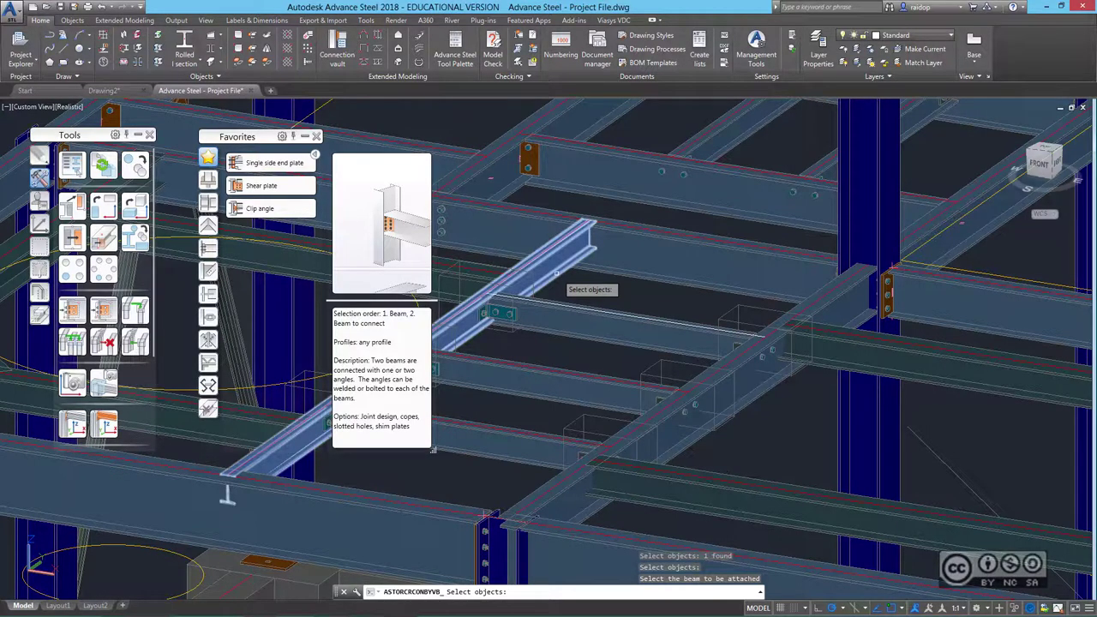
pyautogui.click(556, 273)
pyautogui.press('Return')
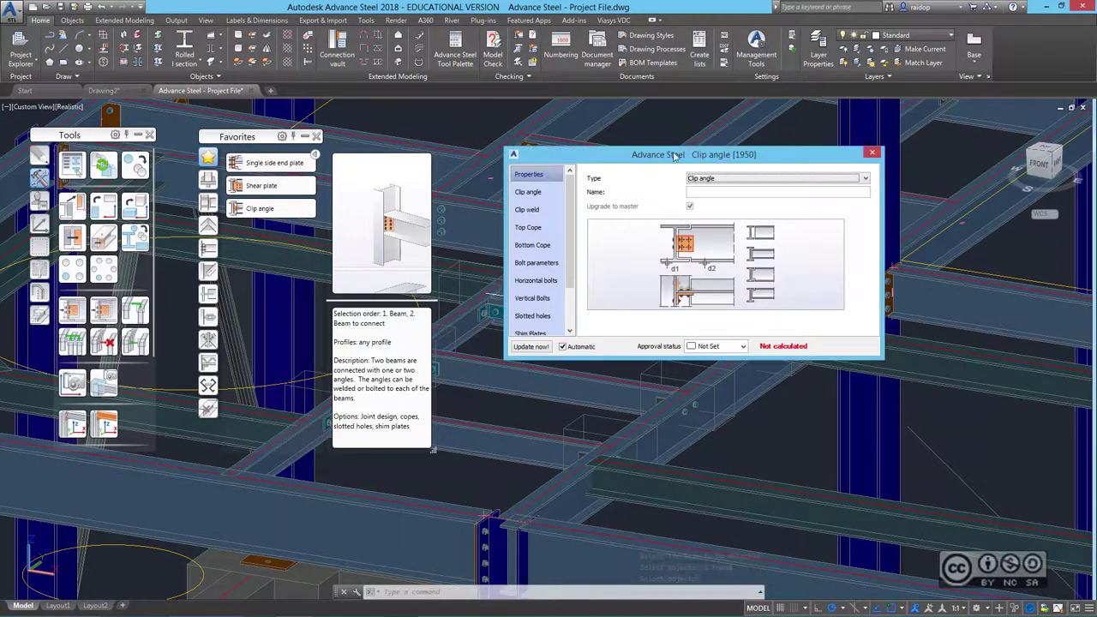
# - Review the vertical bolts: Group 1 line count, start, intermediate and end distances
pyautogui.click(532, 298)
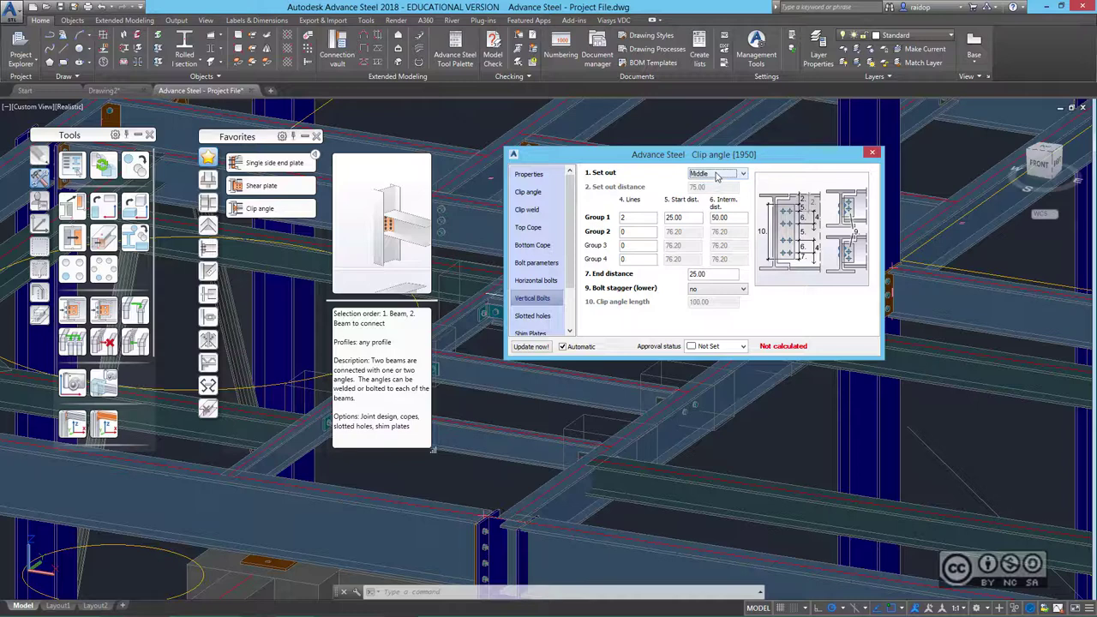
pyautogui.doubleClick(635, 220)
pyautogui.doubleClick(687, 219)
pyautogui.doubleClick(737, 217)
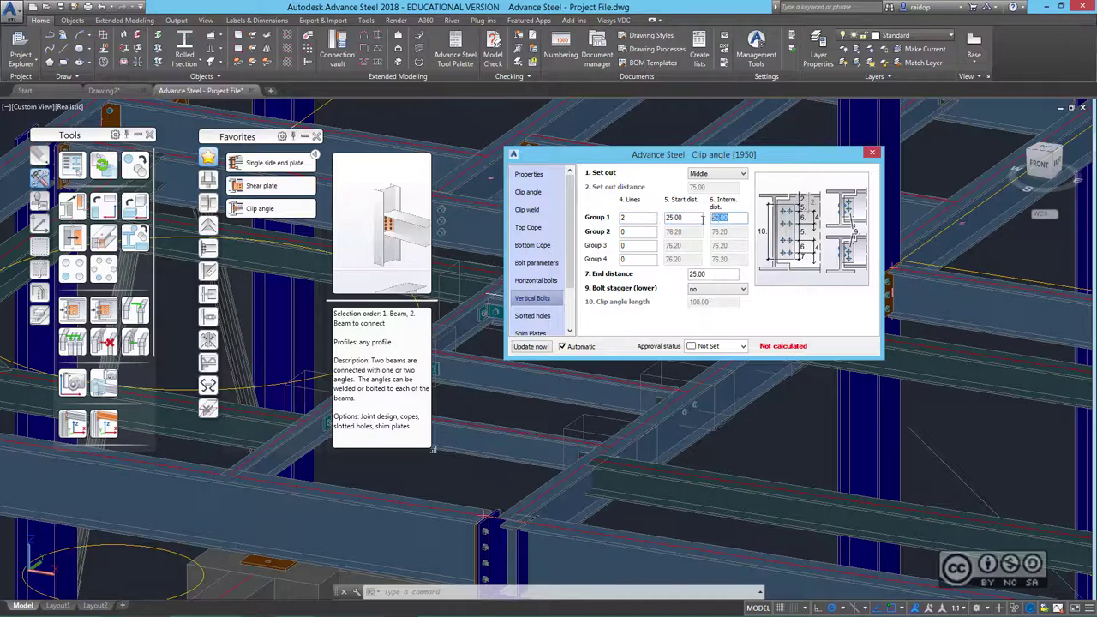
pyautogui.doubleClick(710, 273)
# - Check horizontal bolt set-out with back marks 112.00 at the main beam and 65.00 secondary
pyautogui.click(529, 284)
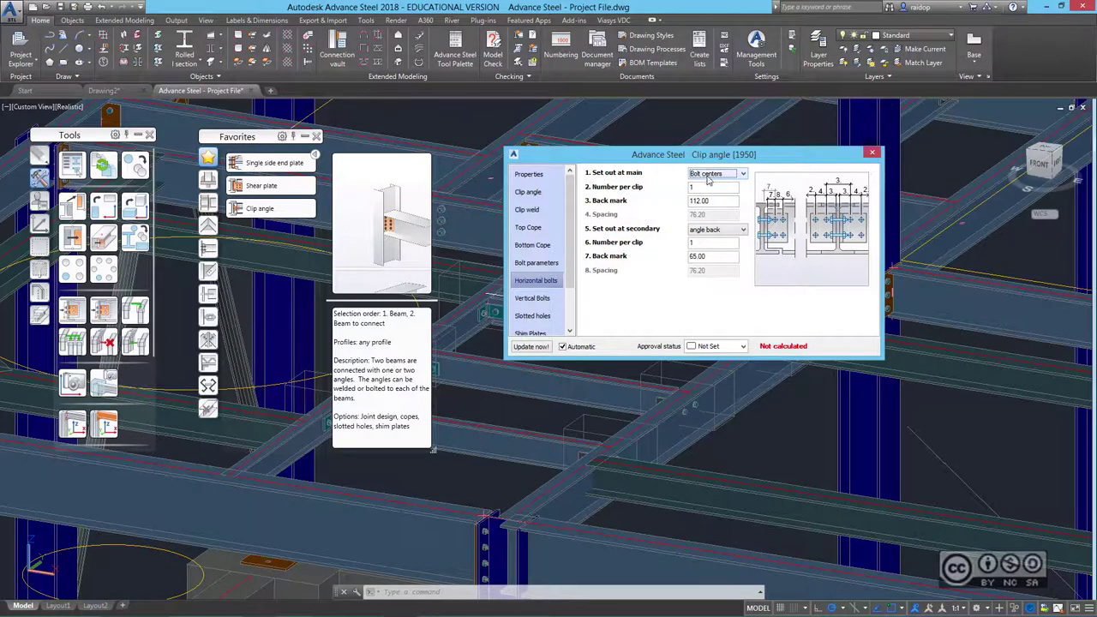
pyautogui.click(743, 174)
pyautogui.click(634, 192)
pyautogui.click(683, 202)
pyautogui.click(712, 201)
pyautogui.click(715, 256)
pyautogui.click(718, 256)
# - Keep the clip unwelded and use double DIN EN 10056-1 L100X10 angles
pyautogui.click(526, 211)
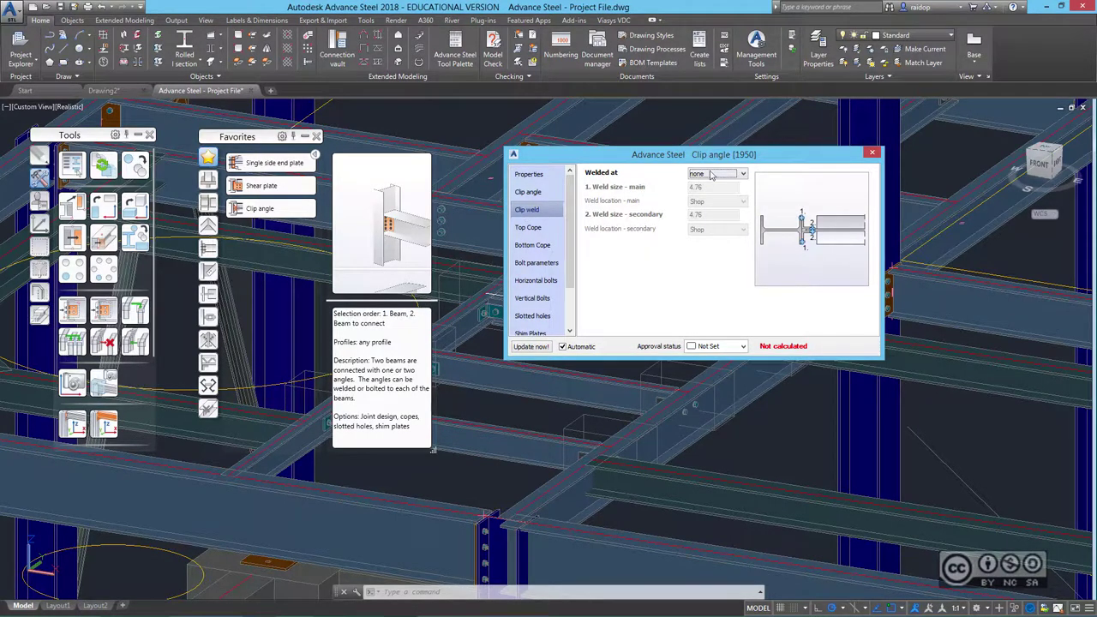
pyautogui.click(743, 174)
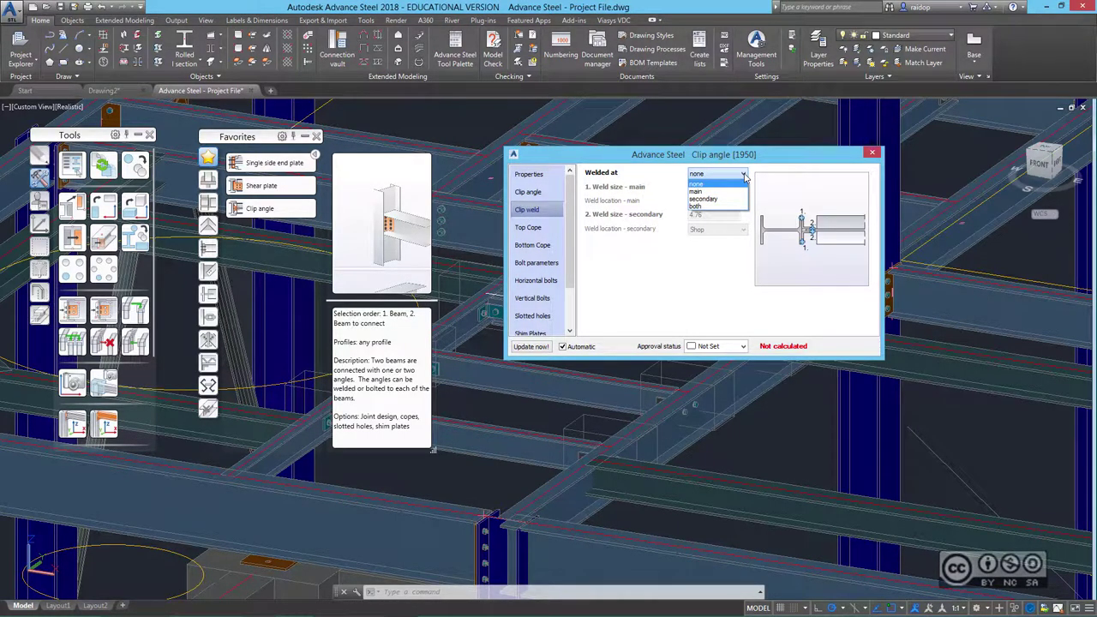
pyautogui.click(745, 176)
pyautogui.click(528, 192)
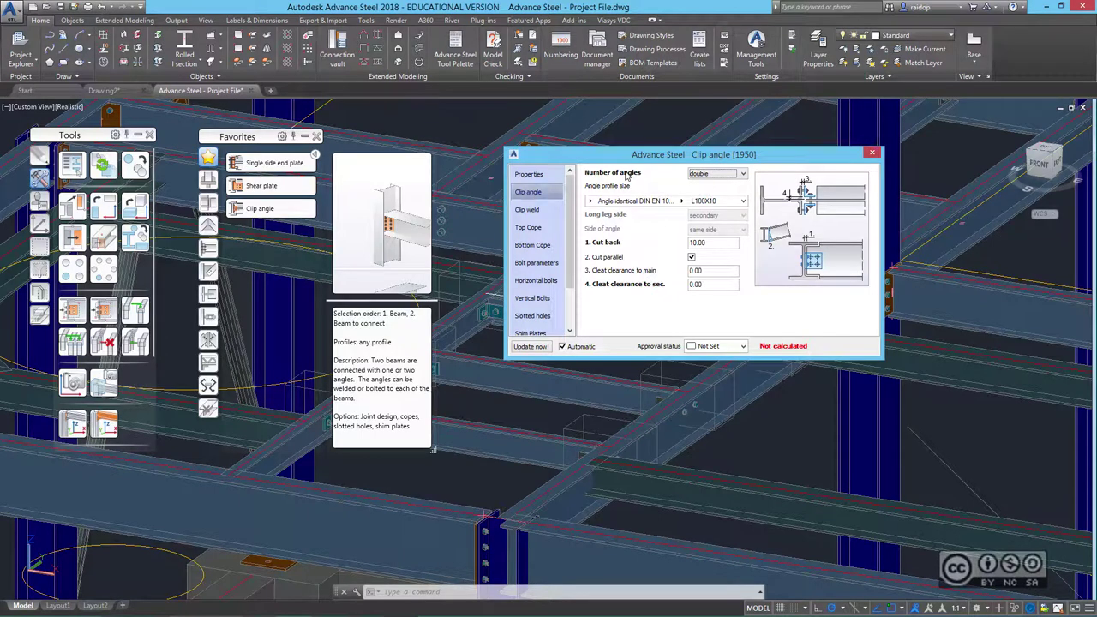
pyautogui.click(743, 174)
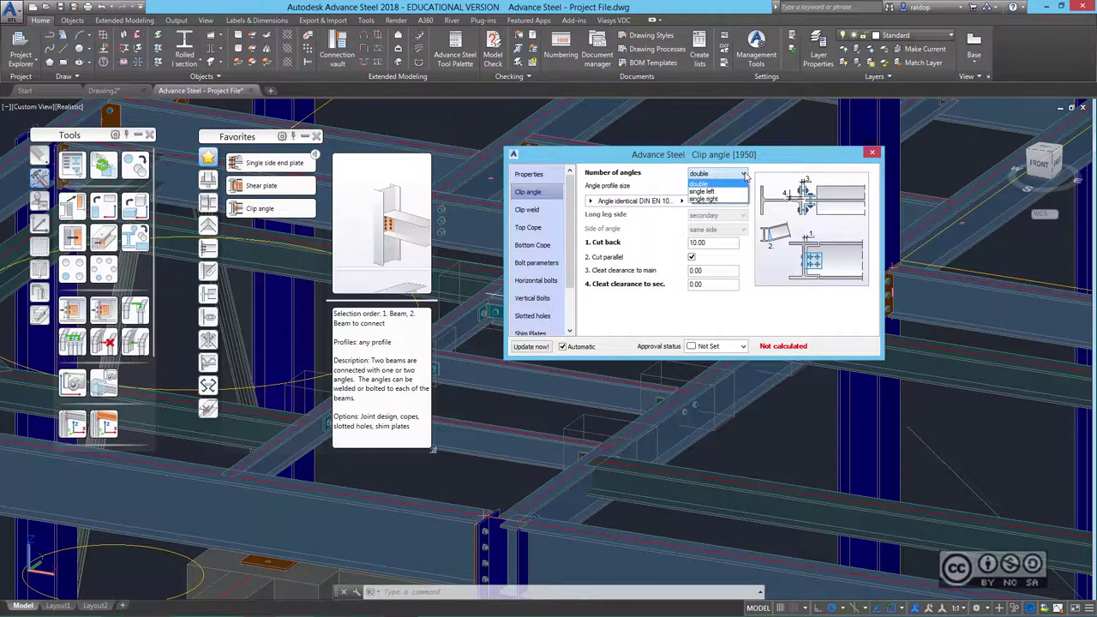
pyautogui.click(743, 175)
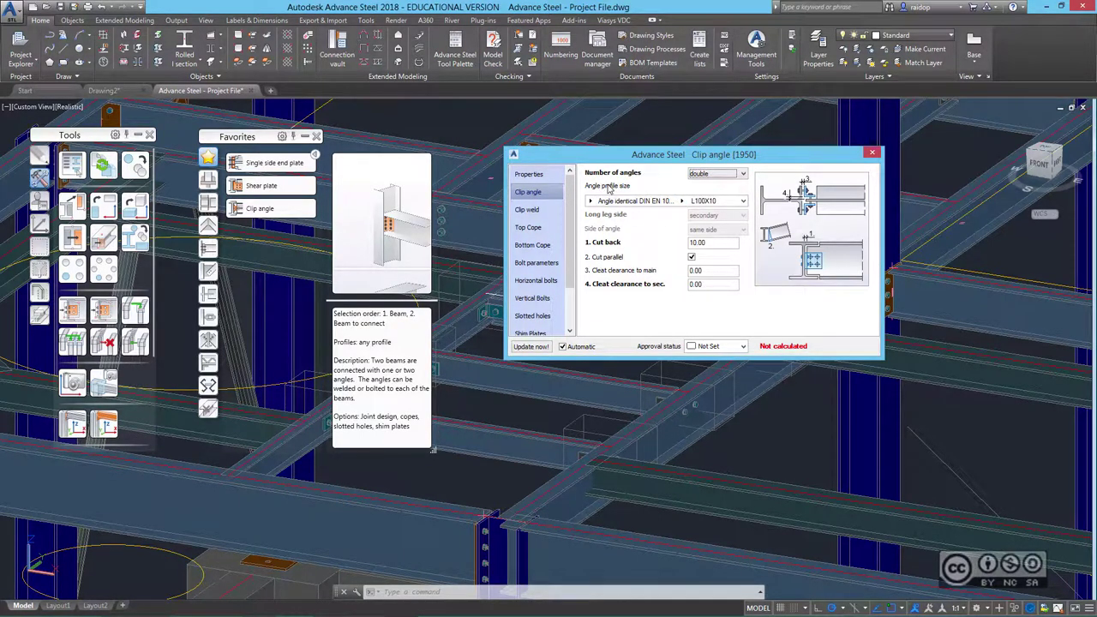
pyautogui.click(593, 203)
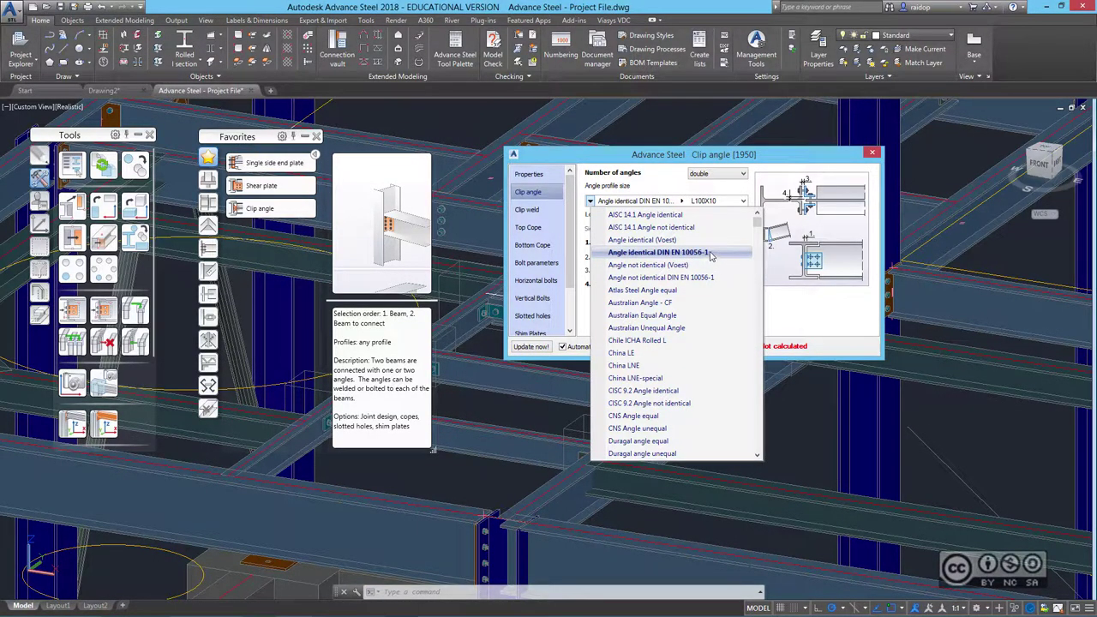
pyautogui.click(713, 259)
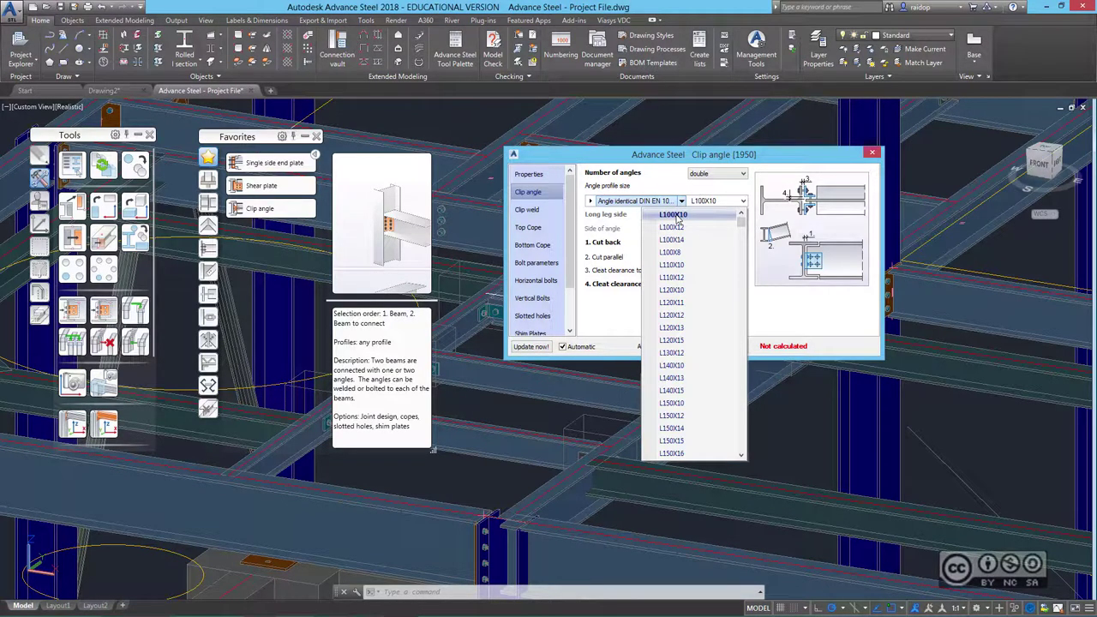
pyautogui.click(673, 215)
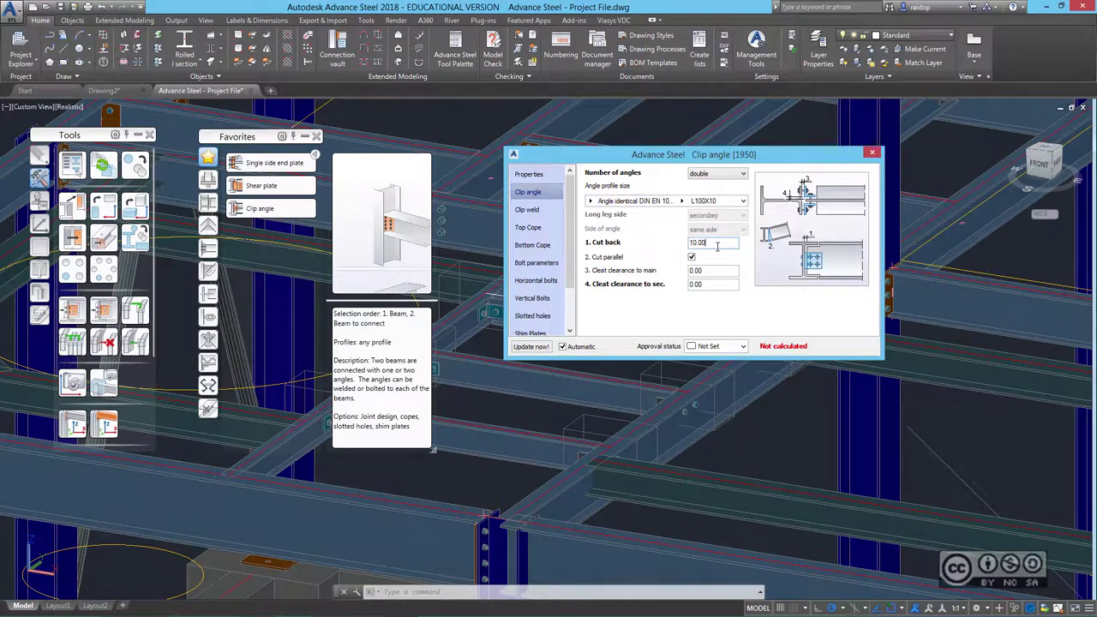
pyautogui.scroll(-3, 555, 247)
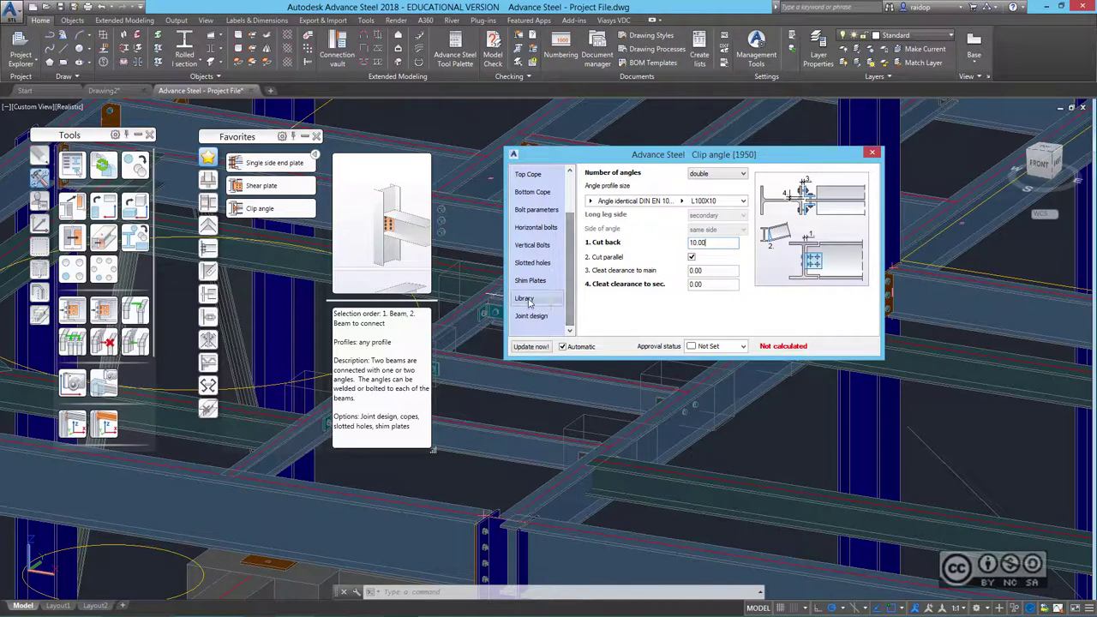
# - Save the clip angle values to the library with comment 'My Connections' and close the dialog
pyautogui.click(523, 300)
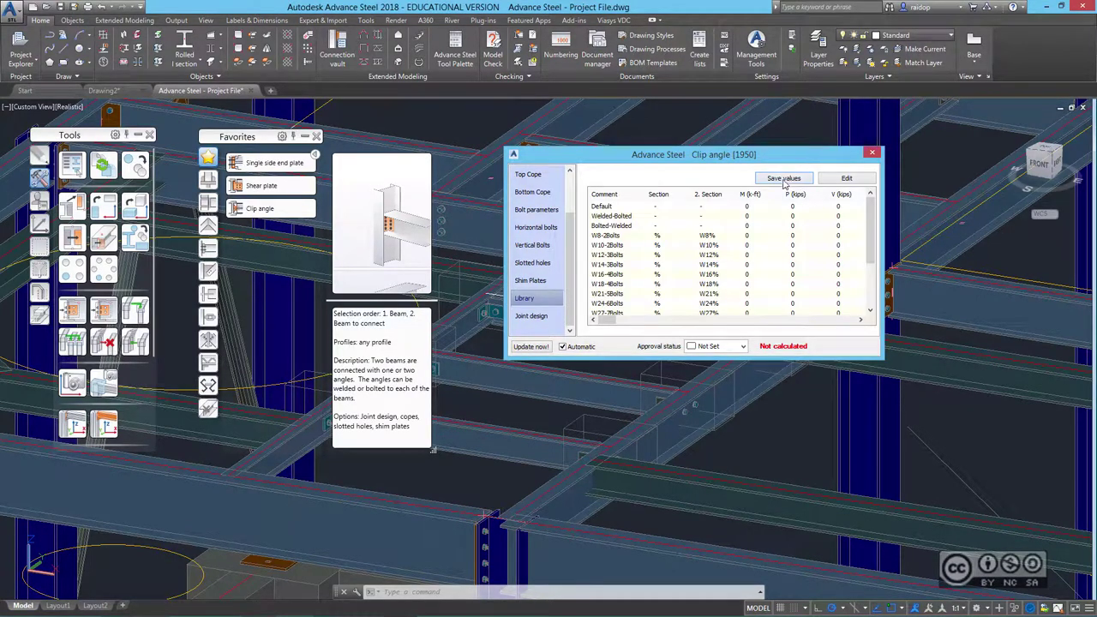
pyautogui.click(783, 179)
pyautogui.click(846, 178)
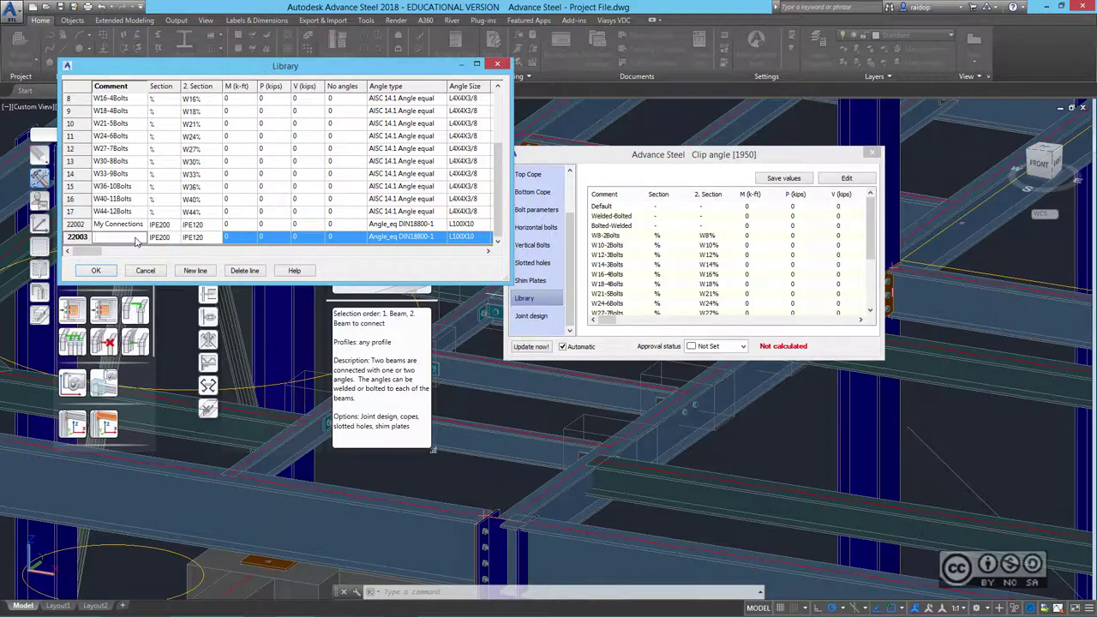
pyautogui.write('My Connections')
pyautogui.click(103, 270)
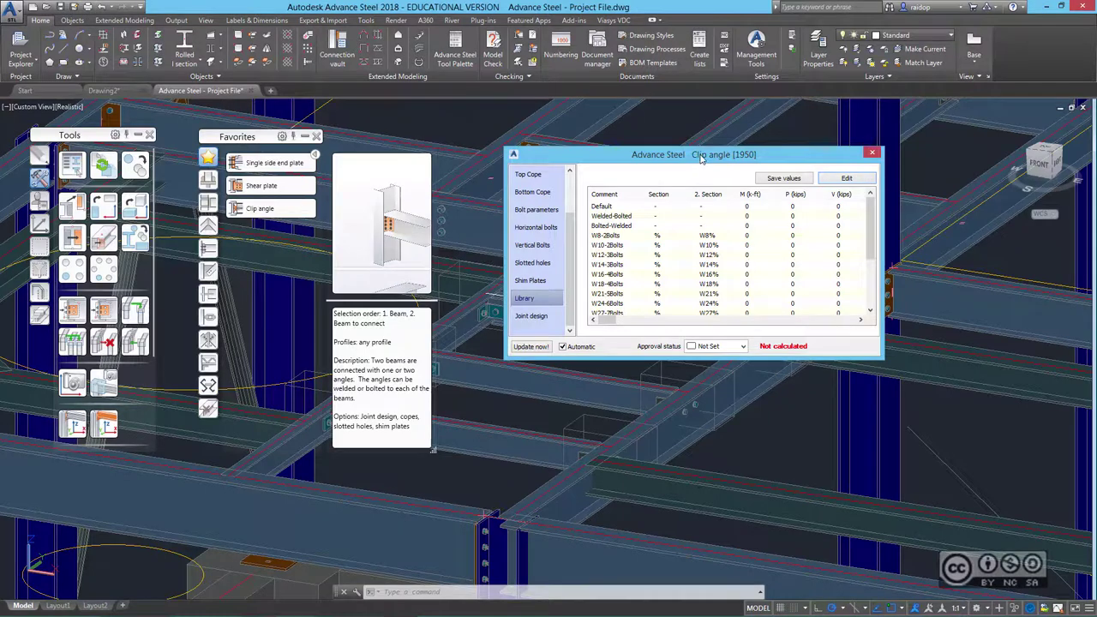
pyautogui.click(872, 152)
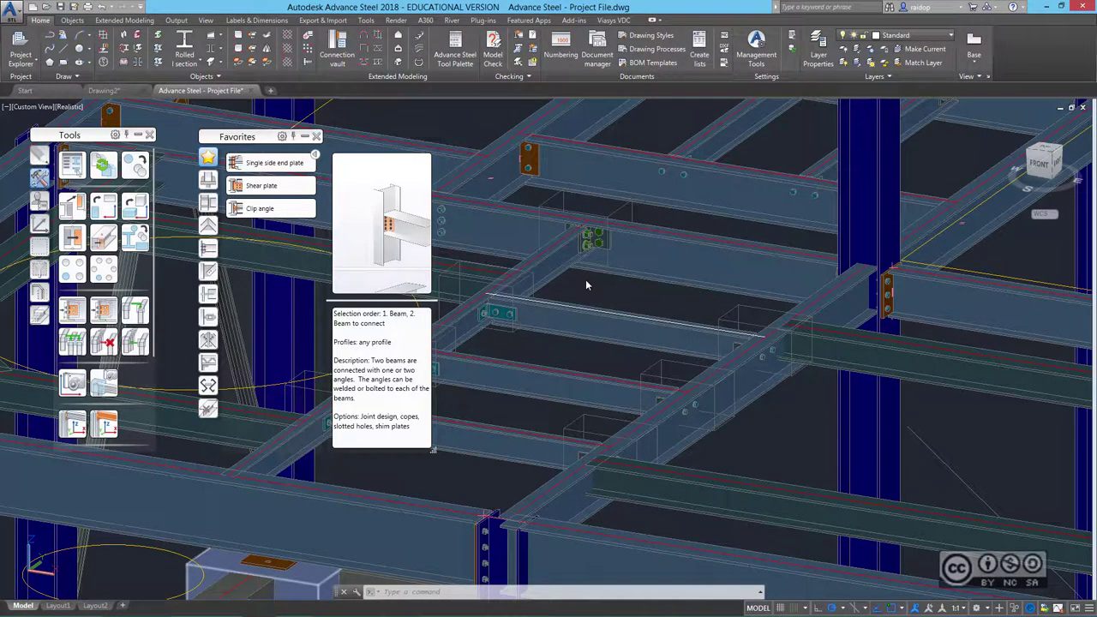
# - Run Saw list pictures from the Output tab's Part lists, closing the Favorites palette first
pyautogui.click(175, 20)
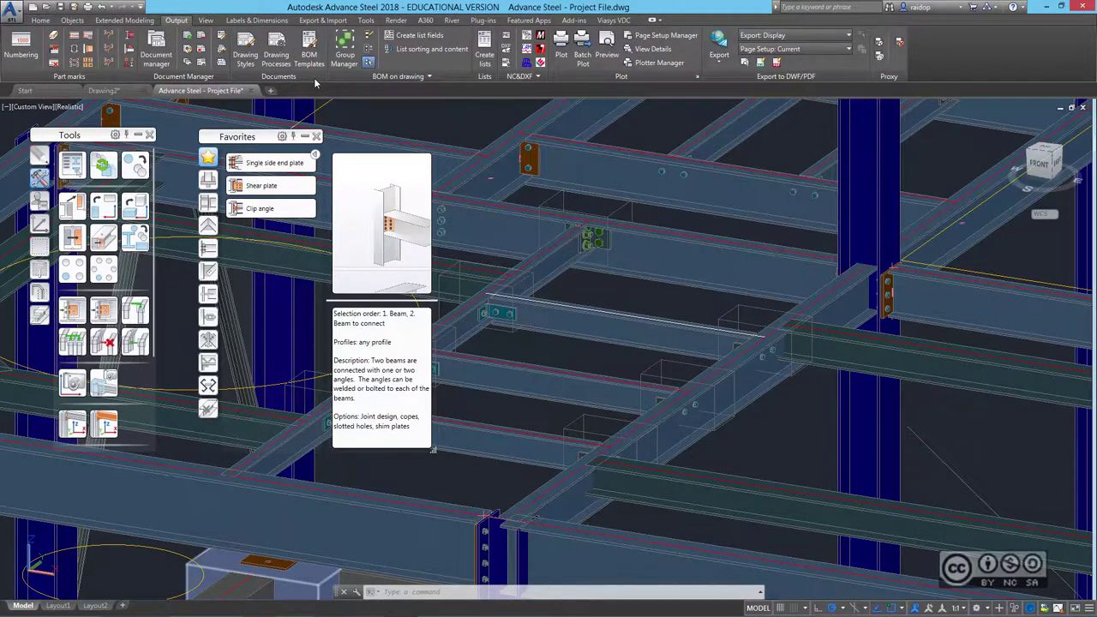
pyautogui.click(309, 51)
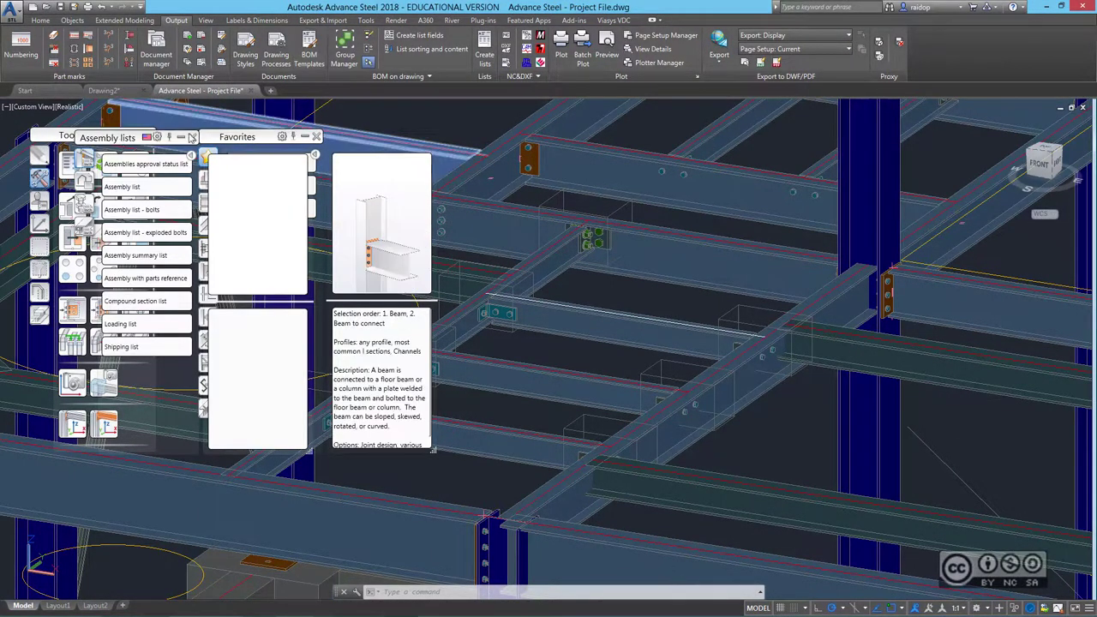
pyautogui.moveTo(252, 137); pyautogui.dragTo(377, 142)
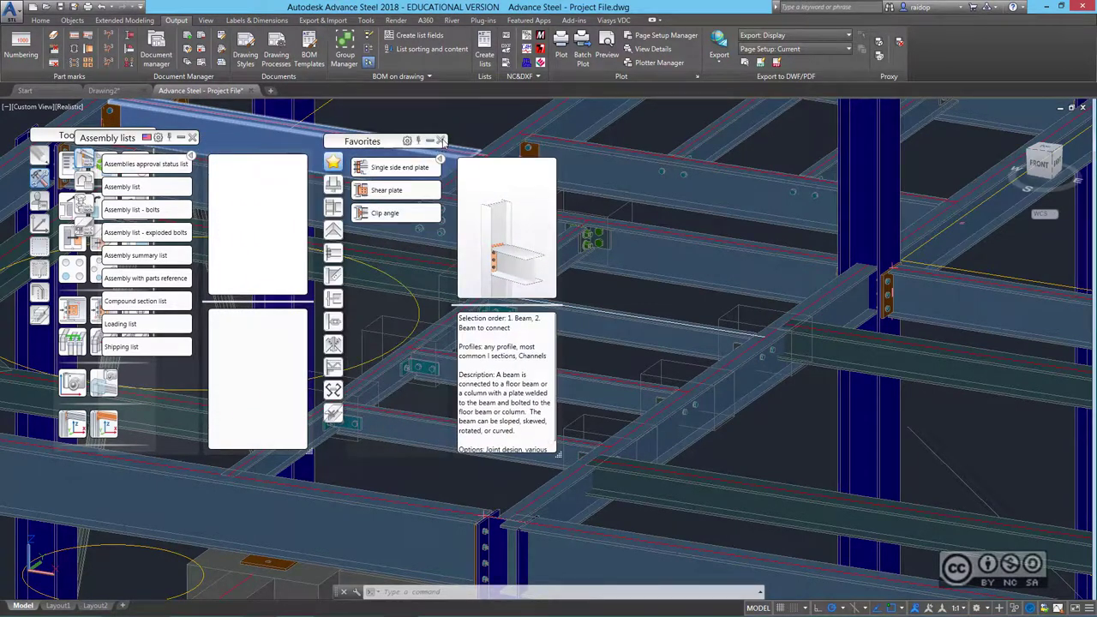
pyautogui.click(440, 141)
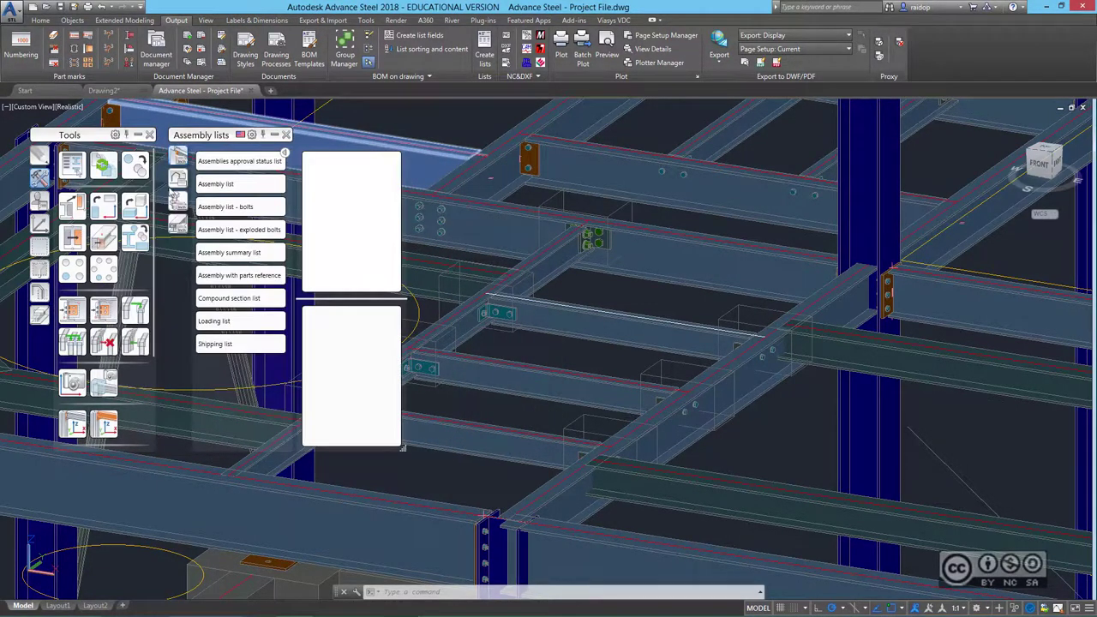
pyautogui.click(177, 225)
pyautogui.moveTo(220, 412)
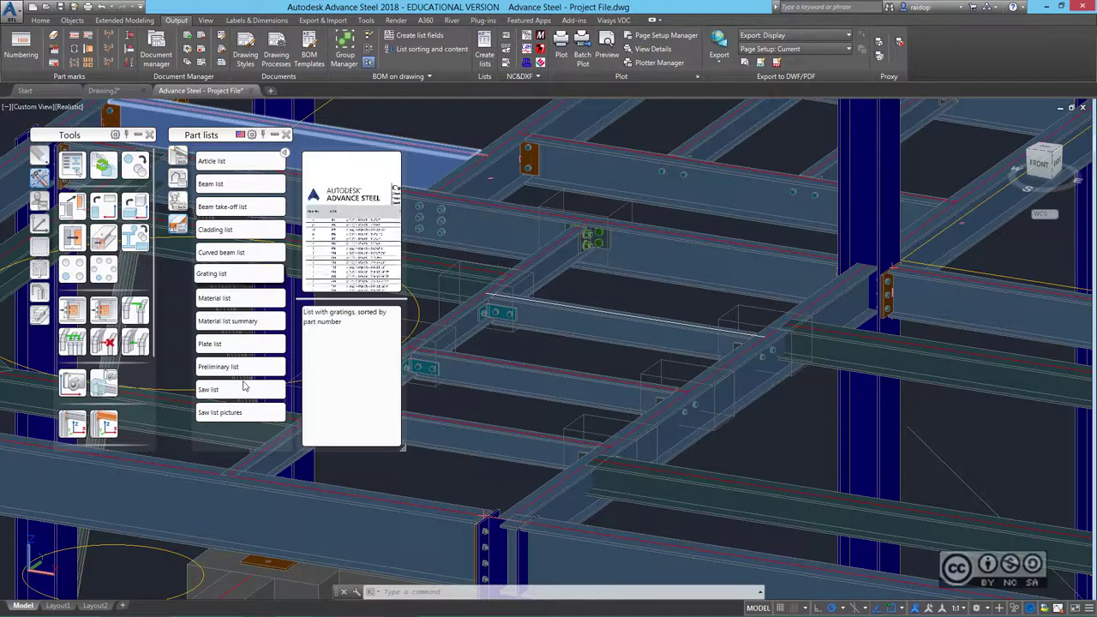
pyautogui.click(229, 415)
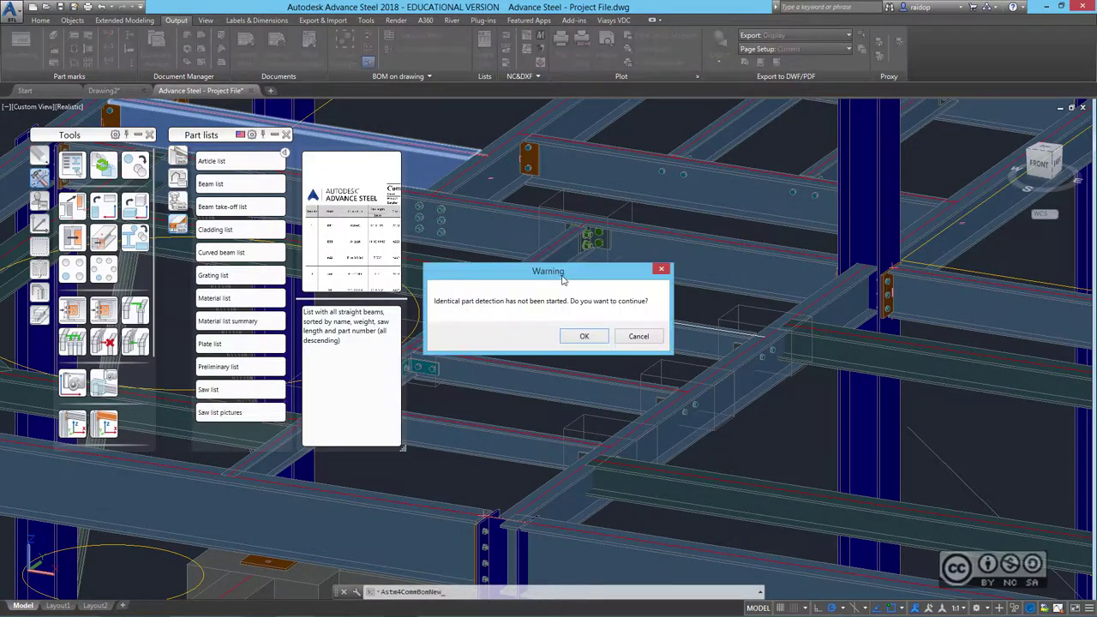
# - Accept the warning, page through the ten-page report, and check its Print and Export options unused
pyautogui.click(584, 336)
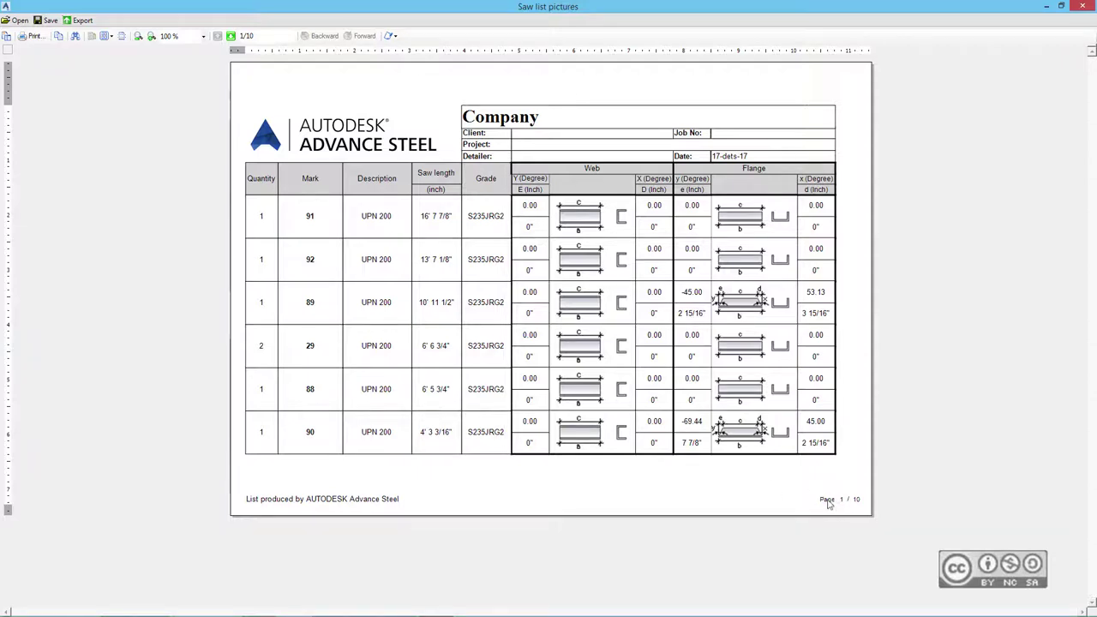
pyautogui.click(230, 38)
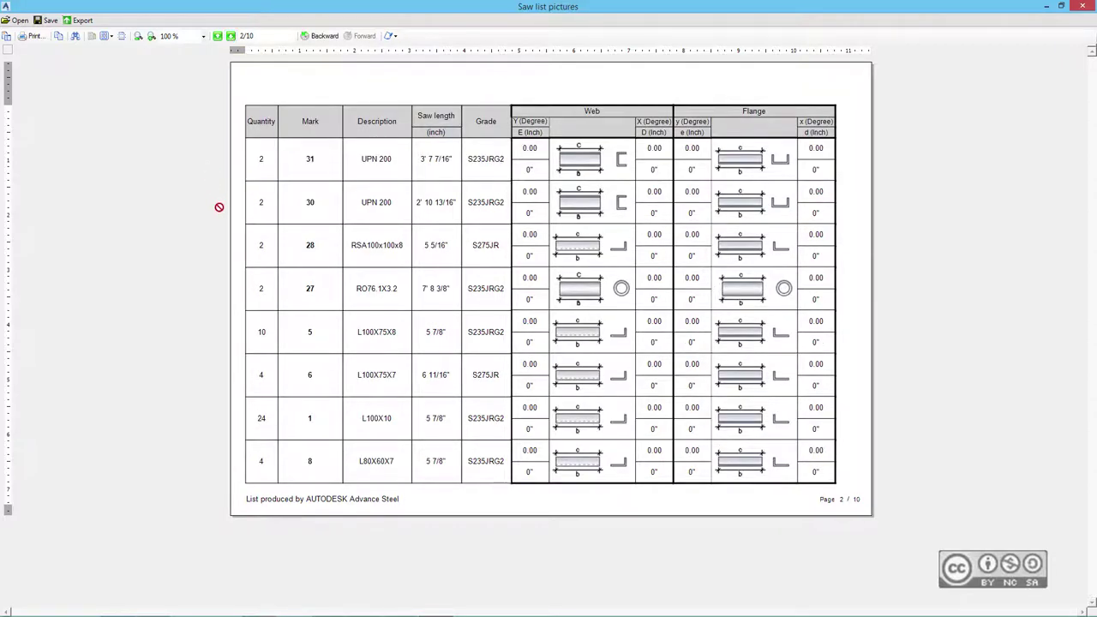
pyautogui.click(35, 36)
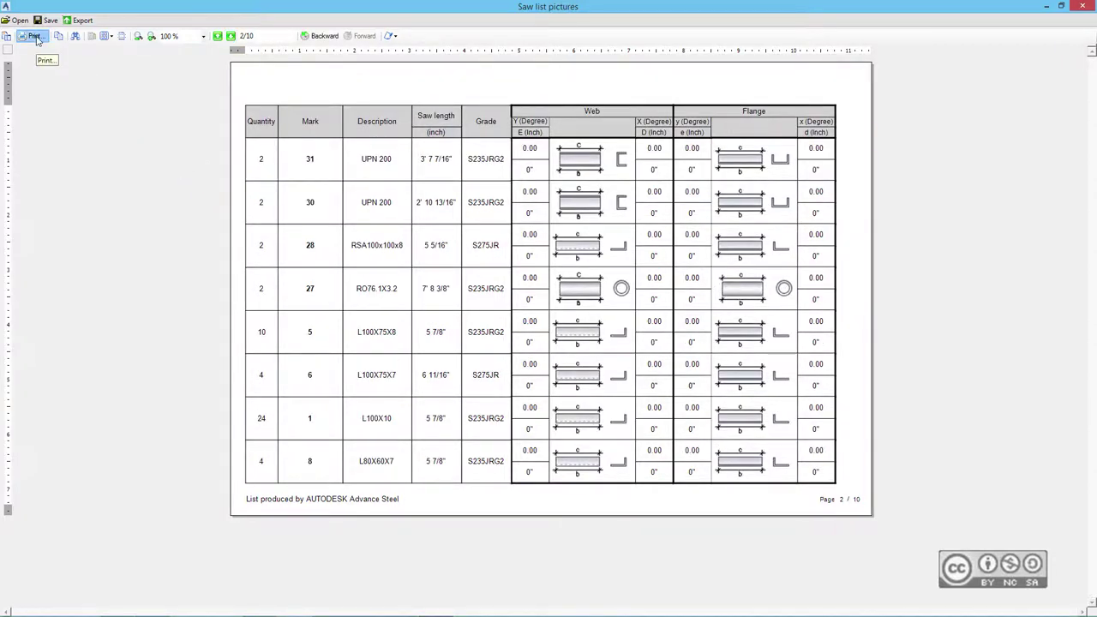
pyautogui.click(202, 236)
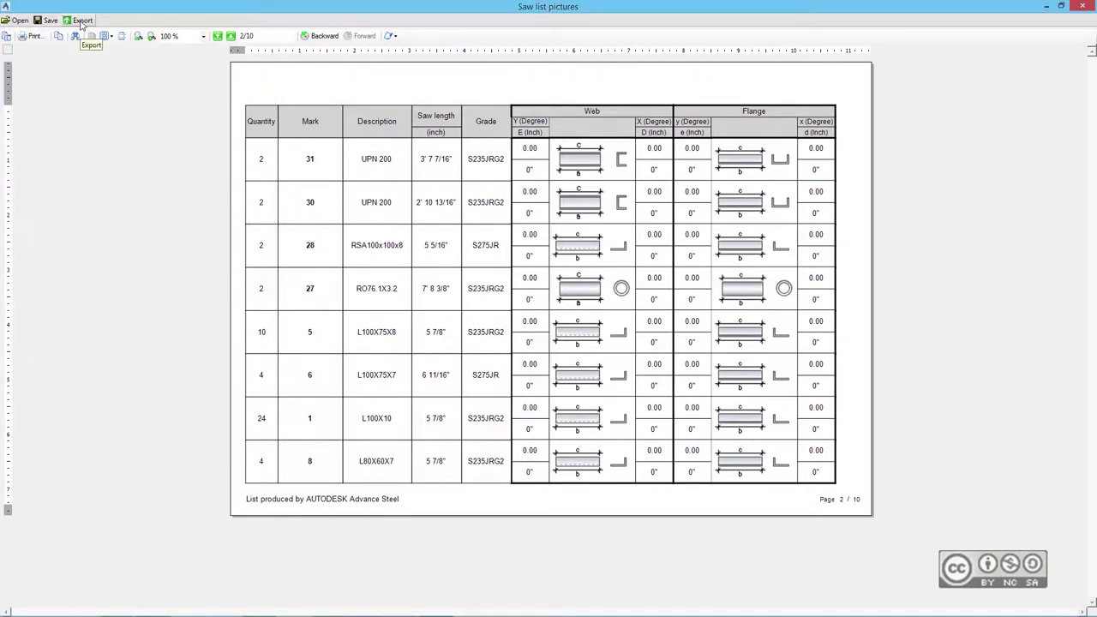
pyautogui.click(81, 21)
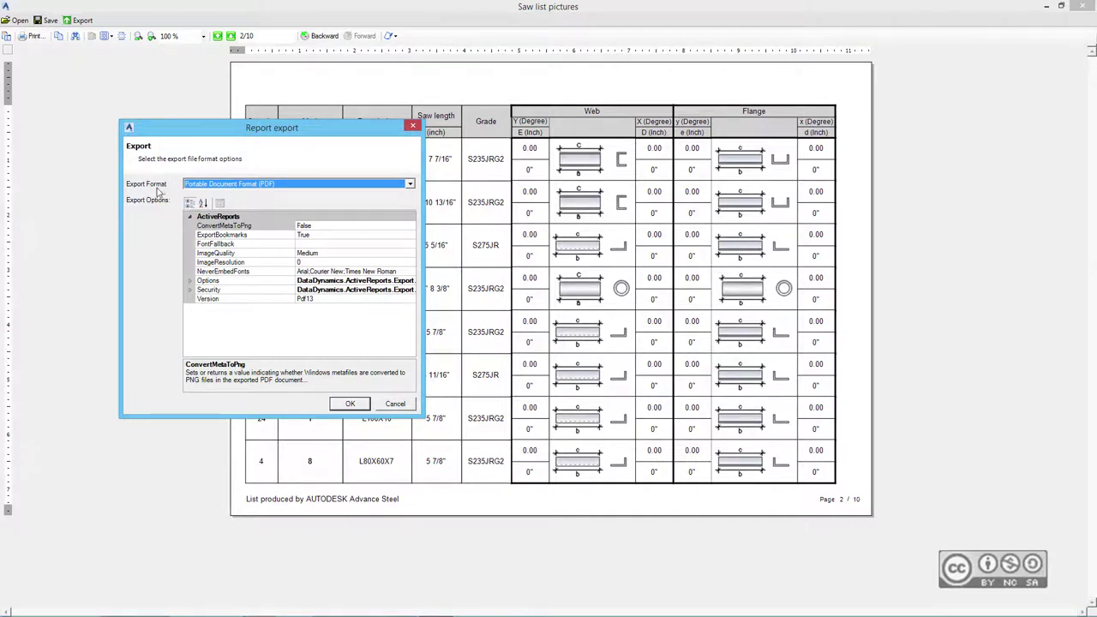
pyautogui.click(219, 185)
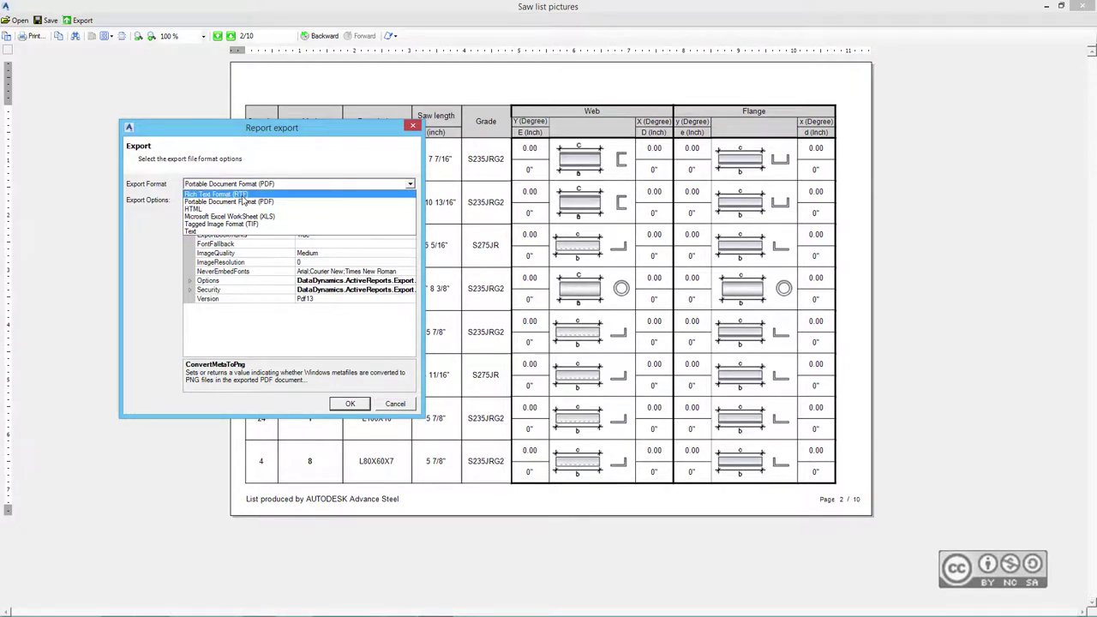
pyautogui.click(191, 231)
pyautogui.click(377, 402)
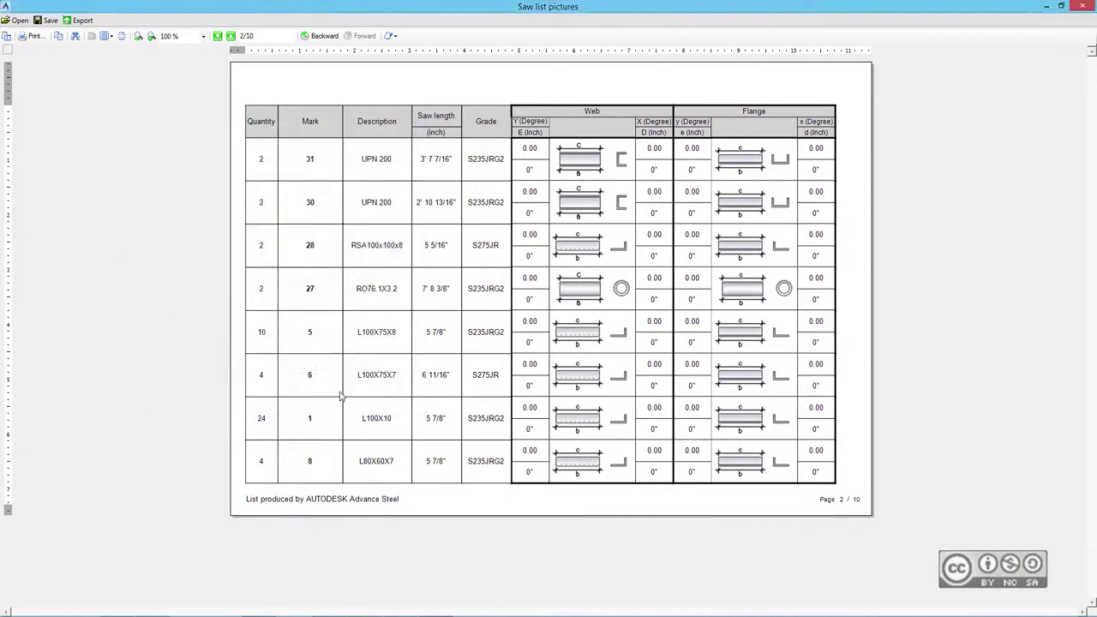
# - Save the report as Saw list pictures.rdf in Advance Steel - Project File's BOM folder
pyautogui.click(49, 21)
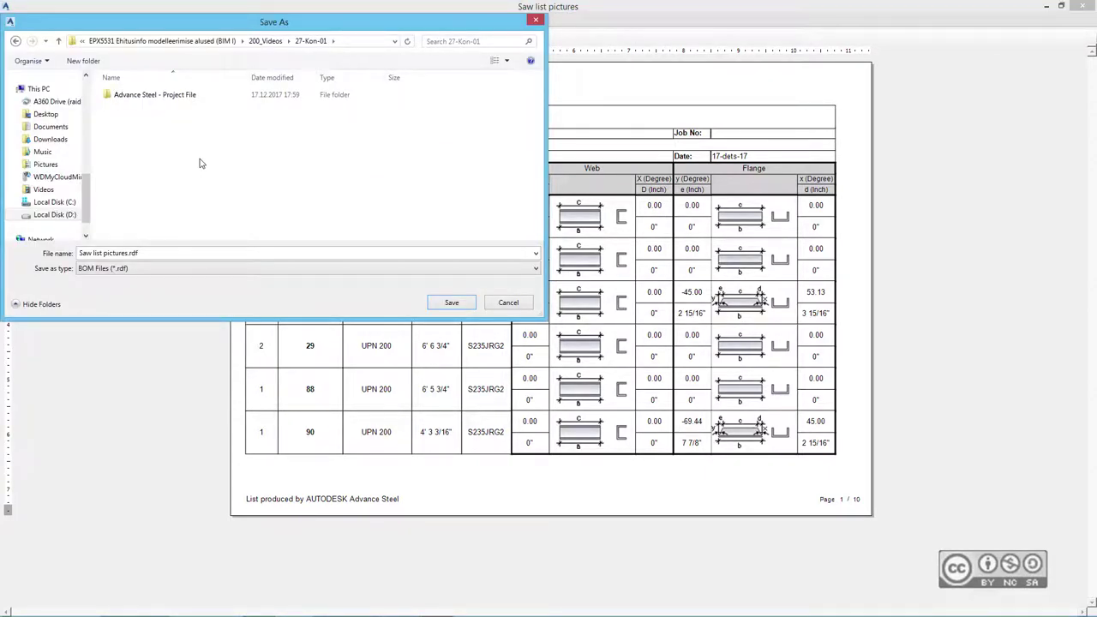
pyautogui.click(135, 96)
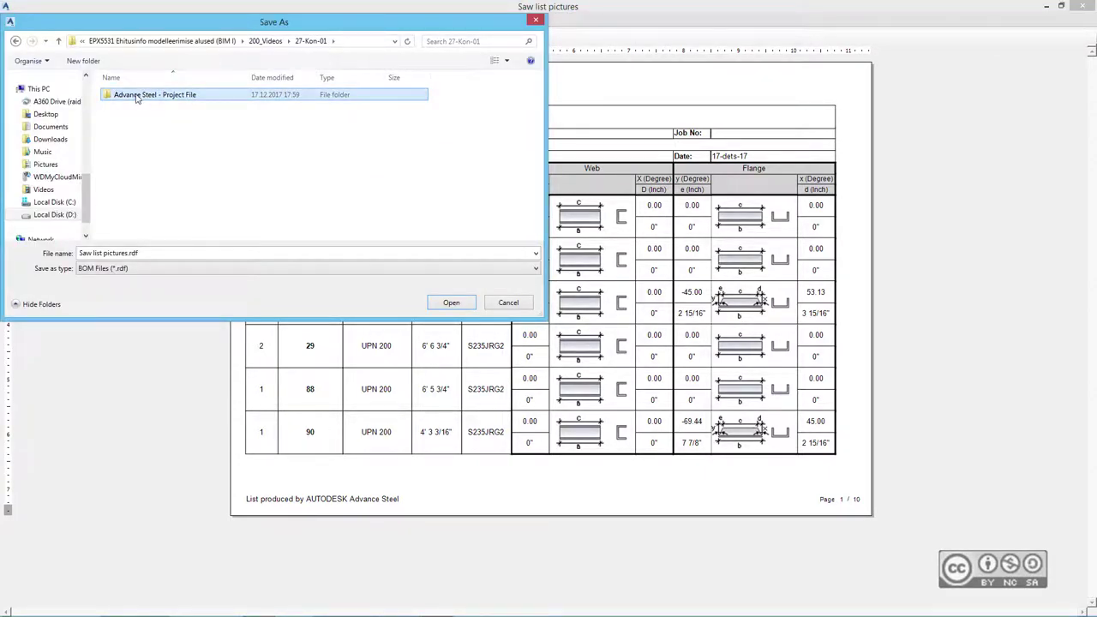
pyautogui.doubleClick(144, 97)
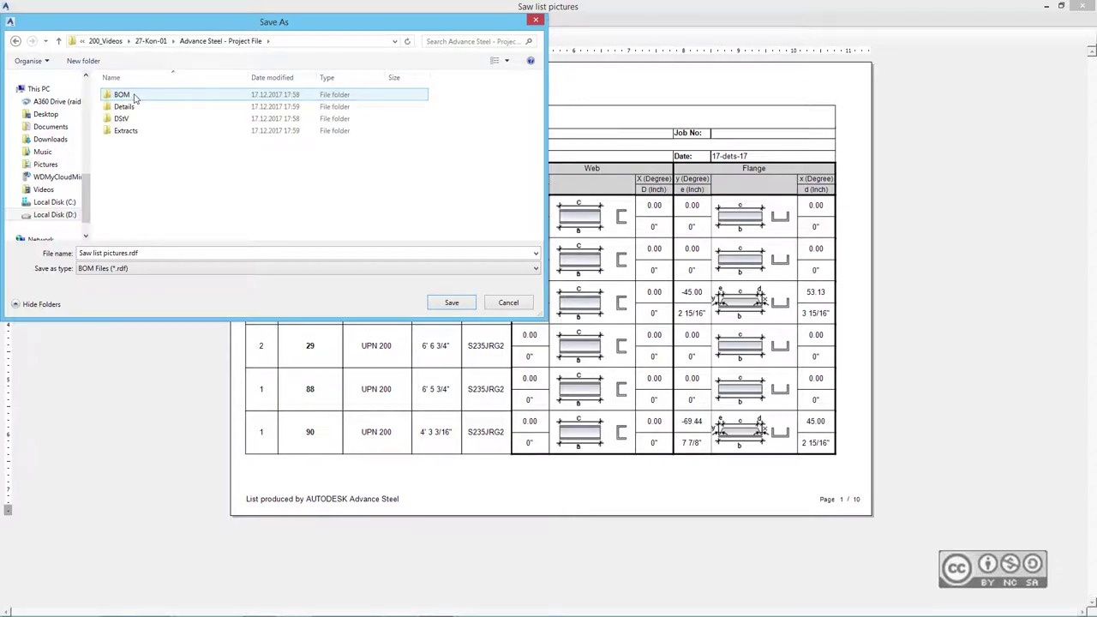
pyautogui.doubleClick(122, 95)
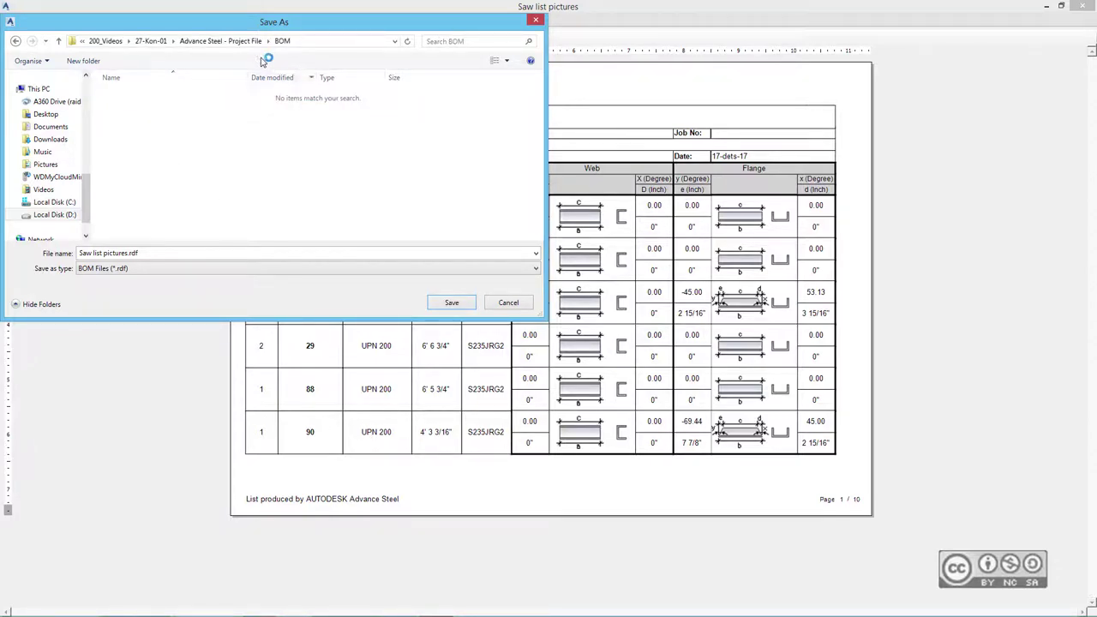
pyautogui.click(451, 303)
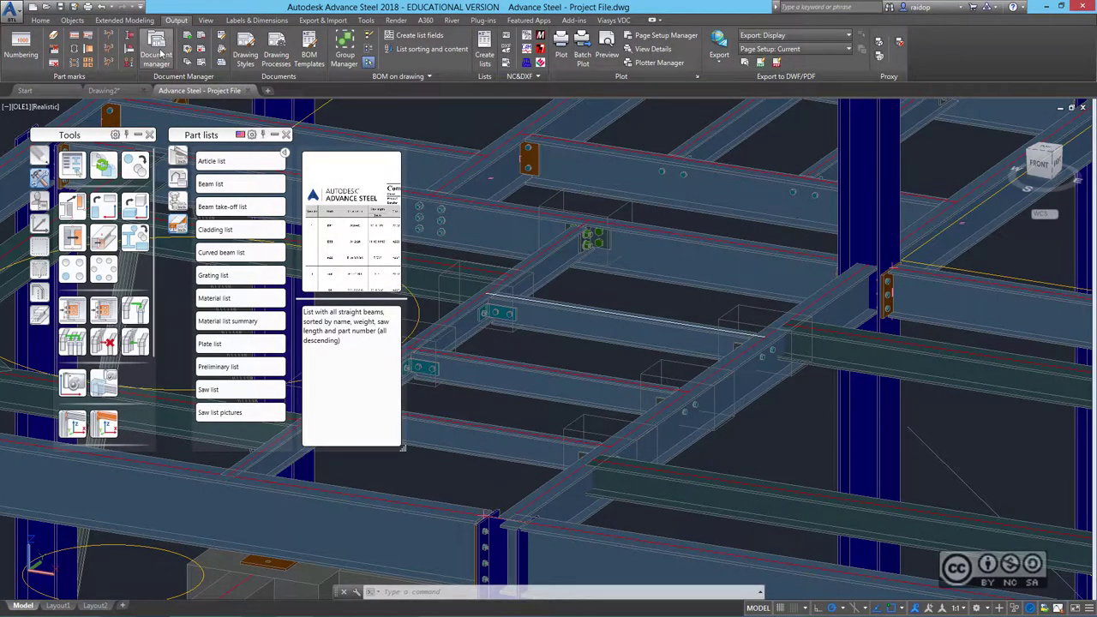
# - Locate Saw list pictures.rdf under Lists > Up to date in the Document Manager
pyautogui.click(158, 53)
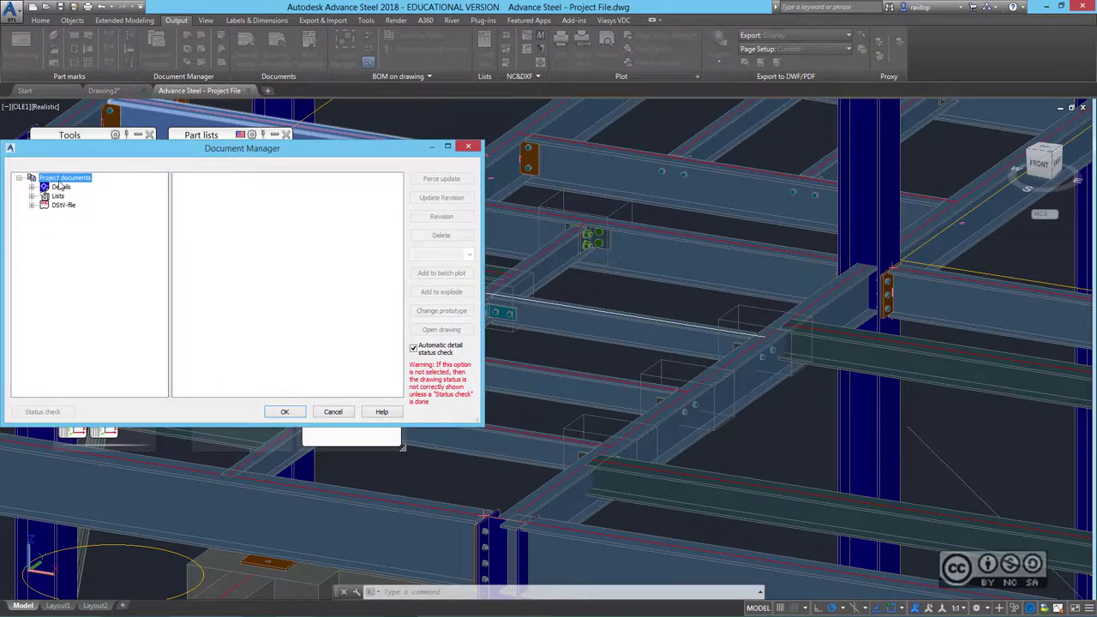
pyautogui.click(32, 196)
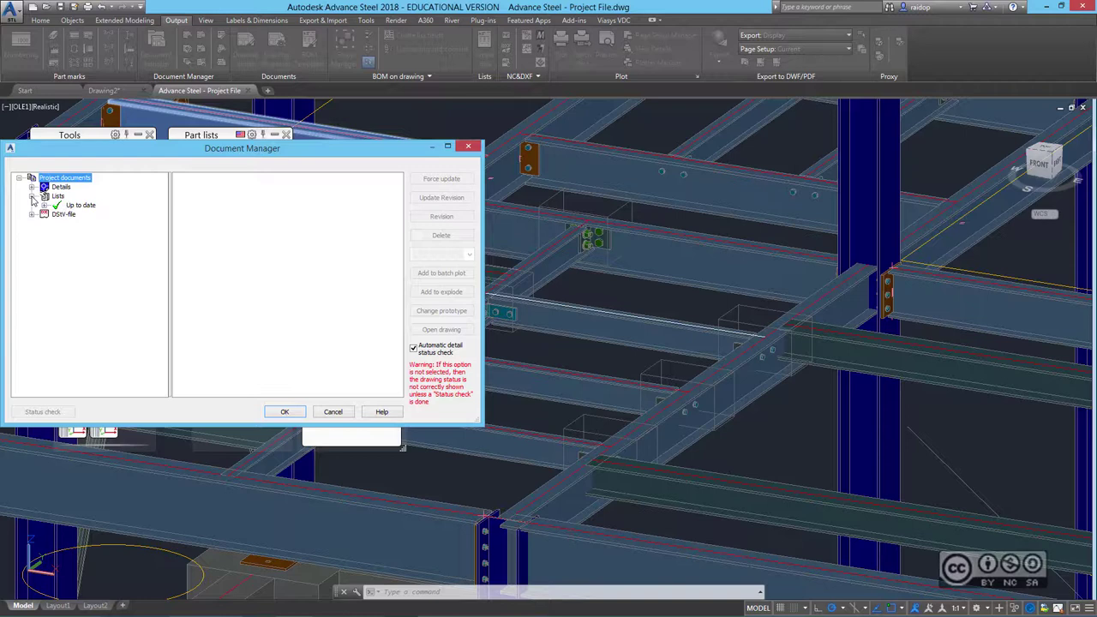
pyautogui.click(81, 207)
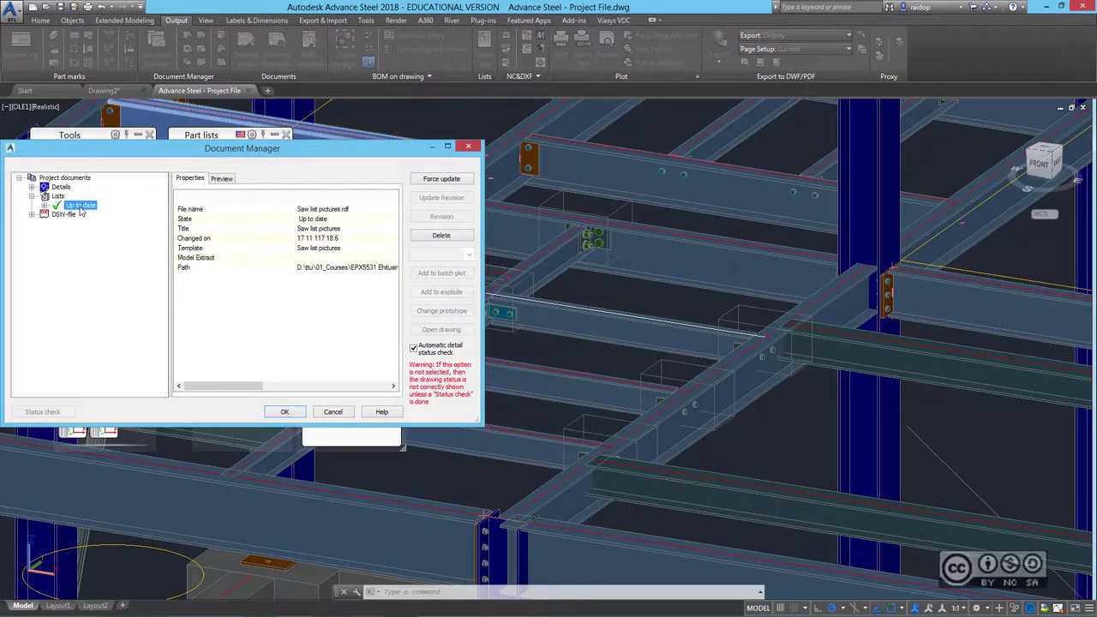
pyautogui.doubleClick(81, 209)
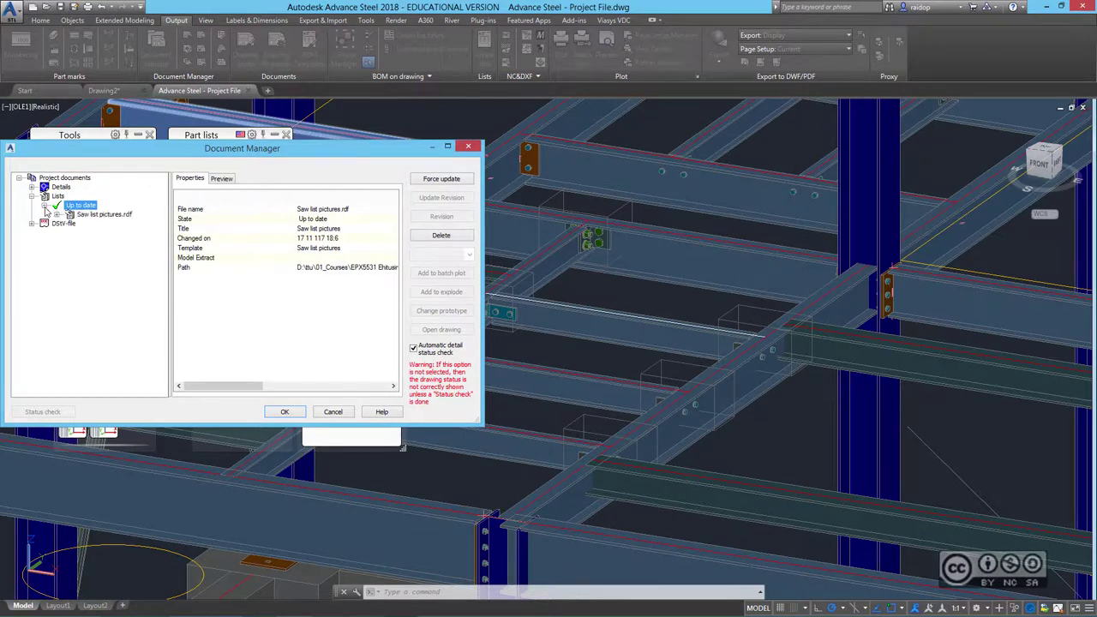
pyautogui.doubleClick(89, 215)
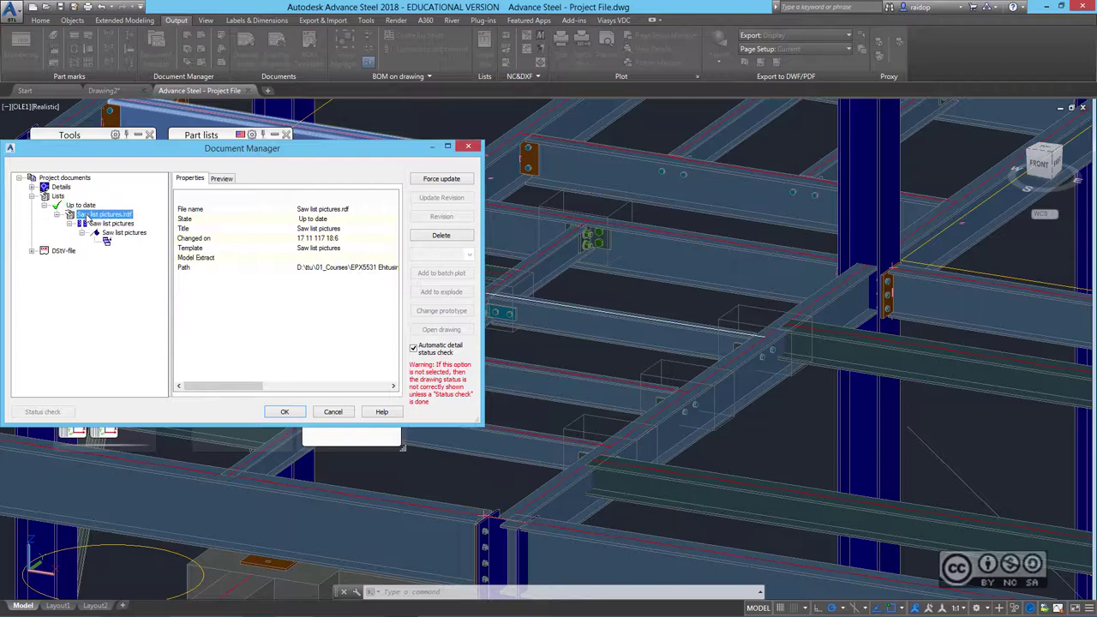
# - Preview the Saw list pictures report at 25% zoom, then close and return to Part lists
pyautogui.click(222, 179)
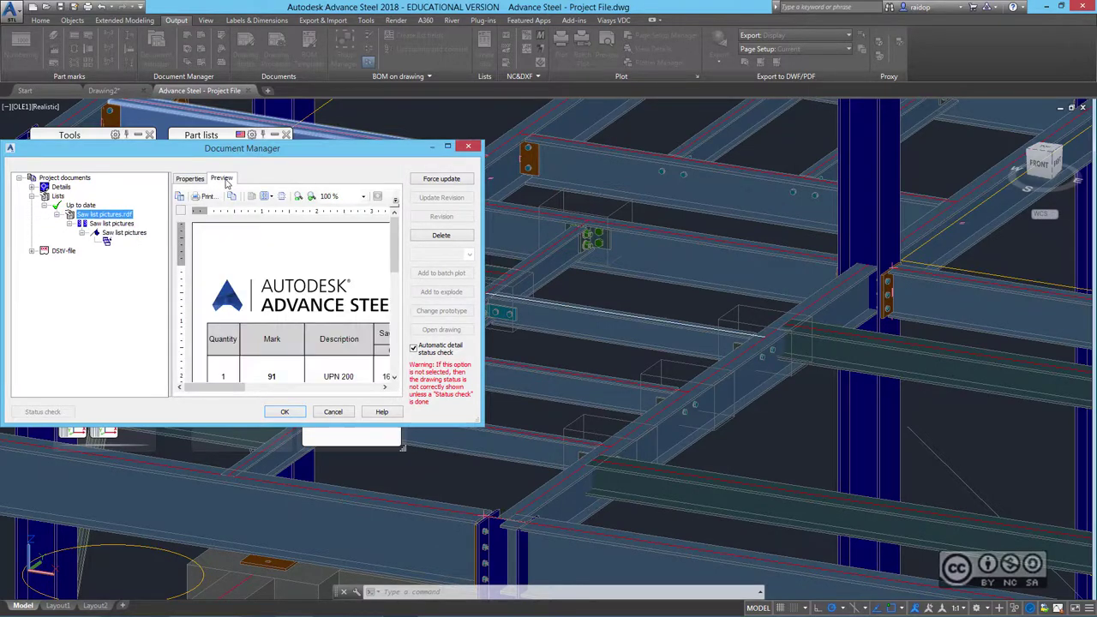
pyautogui.click(364, 197)
pyautogui.click(339, 227)
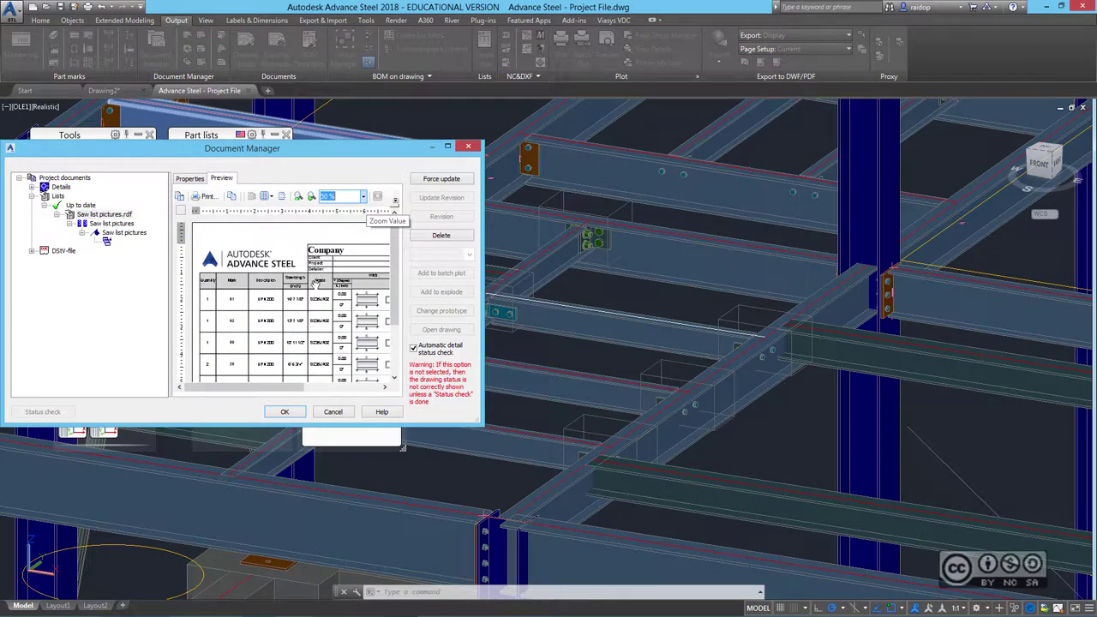
pyautogui.click(363, 197)
pyautogui.click(339, 217)
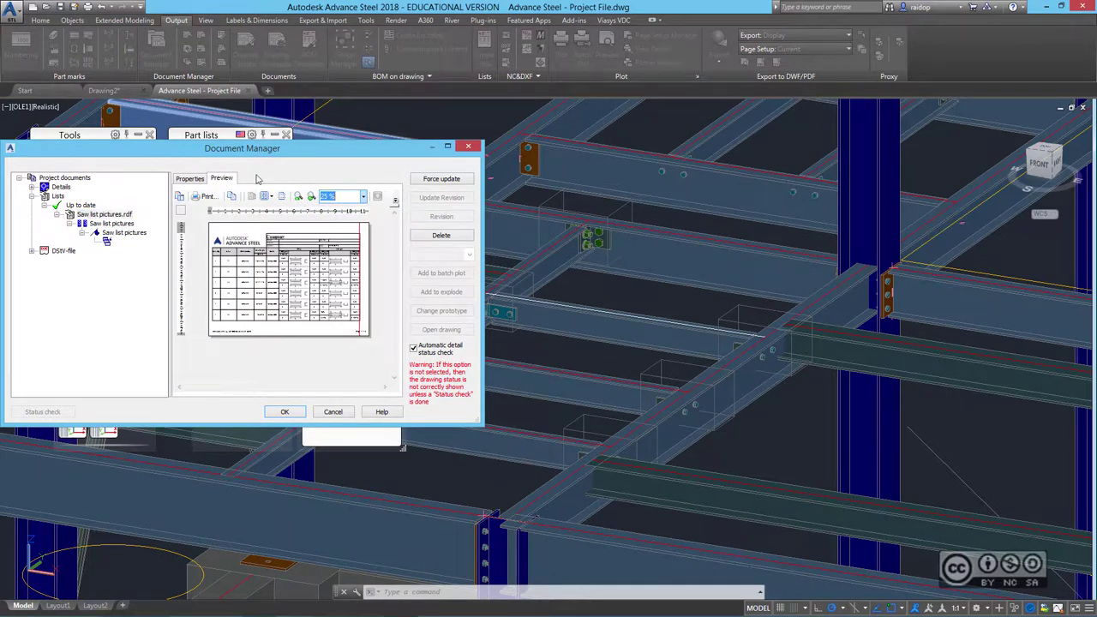
pyautogui.click(468, 146)
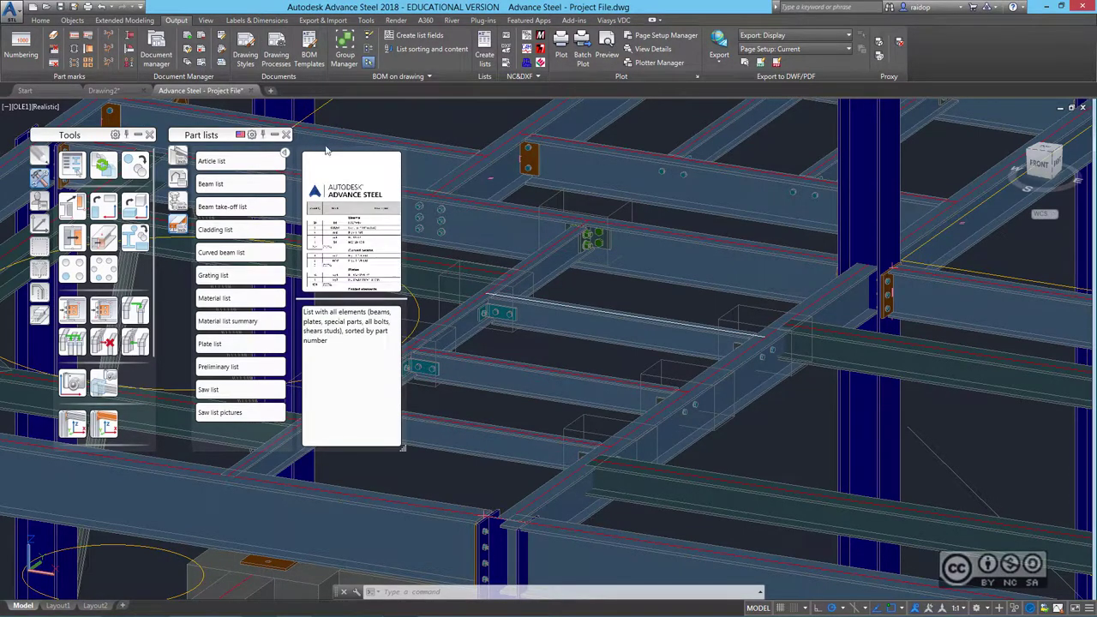
pyautogui.click(309, 56)
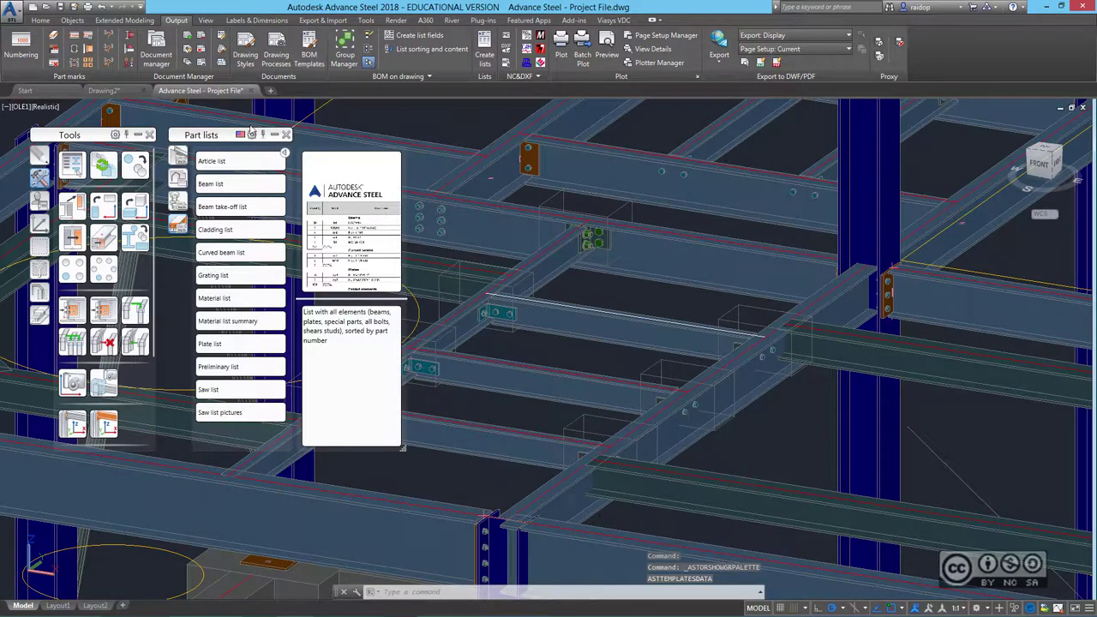
# - Create the Material list summary without identical-part detection and save it as Material list summary.rdf in BOM
pyautogui.click(224, 321)
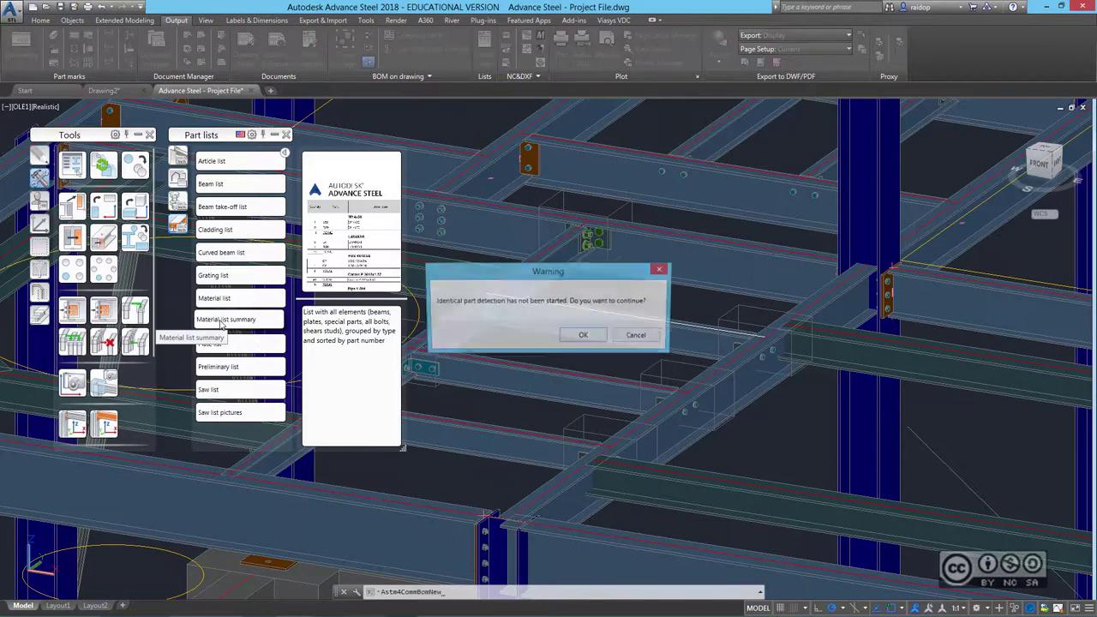
pyautogui.click(583, 338)
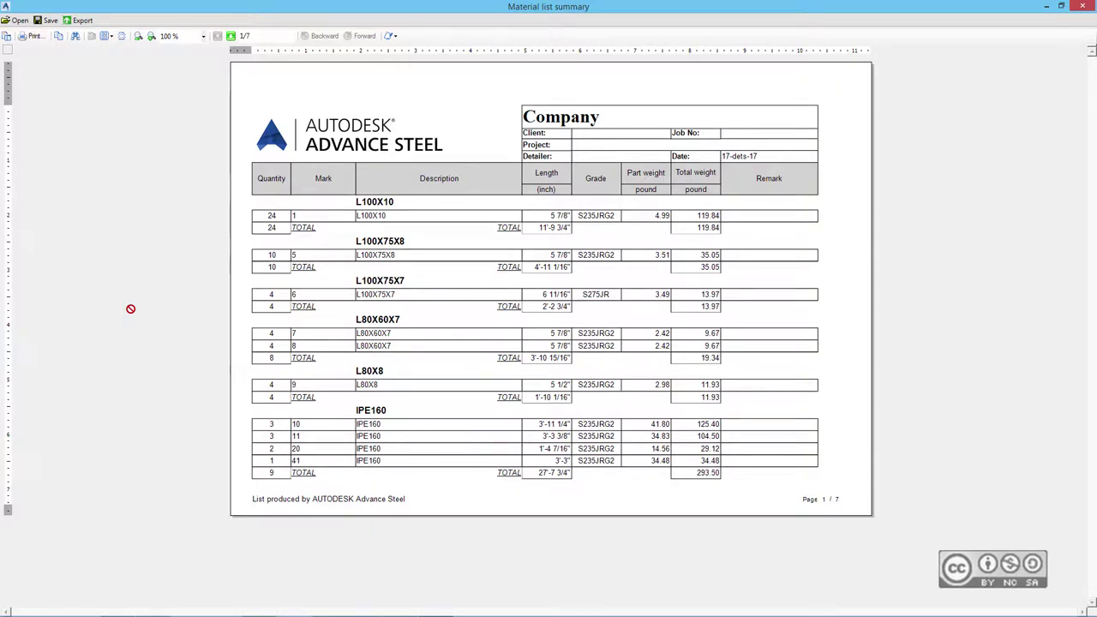
pyautogui.click(45, 20)
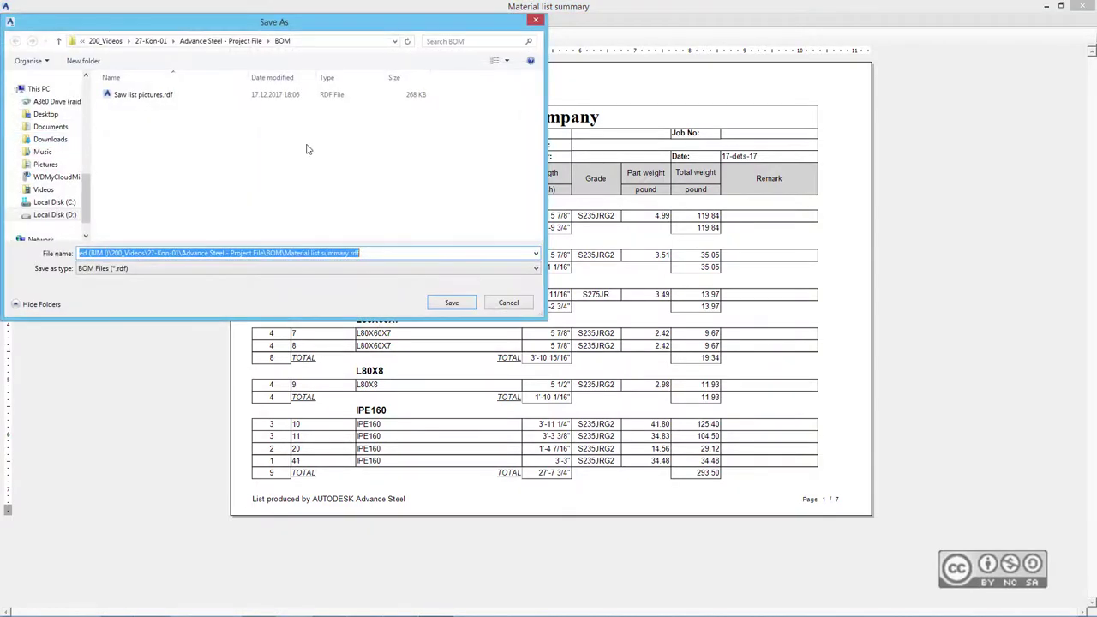
pyautogui.click(304, 192)
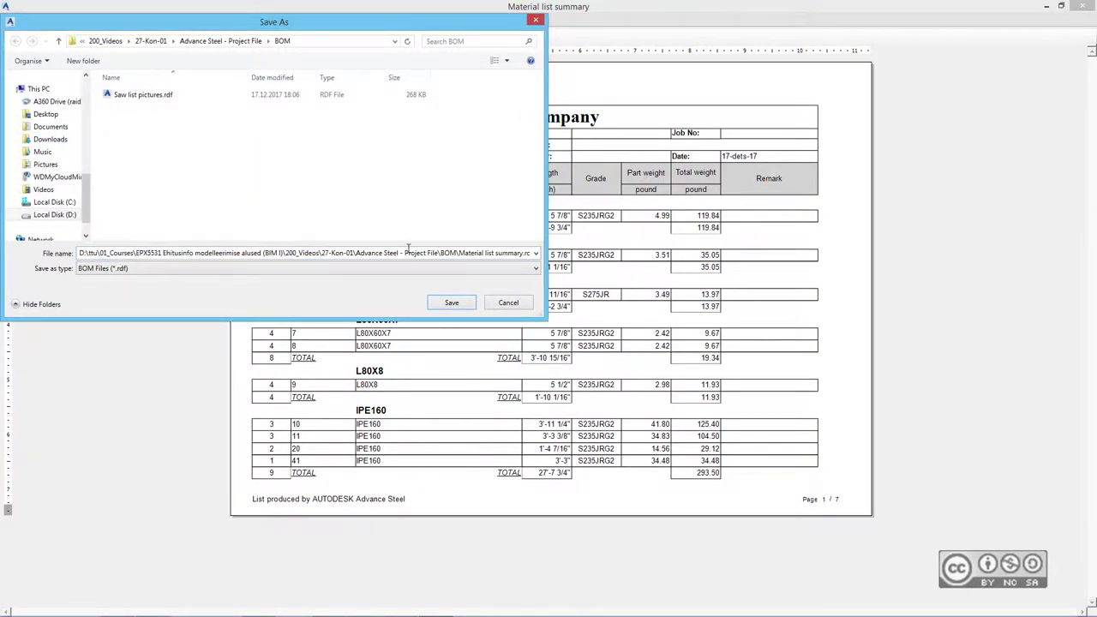
pyautogui.click(451, 303)
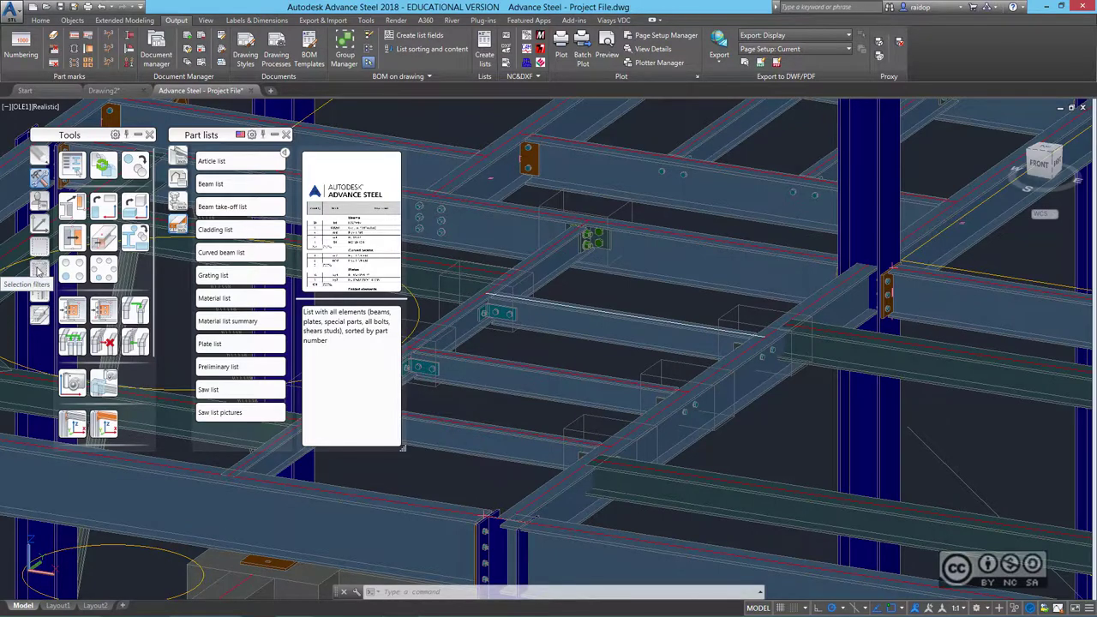
# - Select all matching parts with the selection filter and generate their NC-DXF files
pyautogui.click(38, 272)
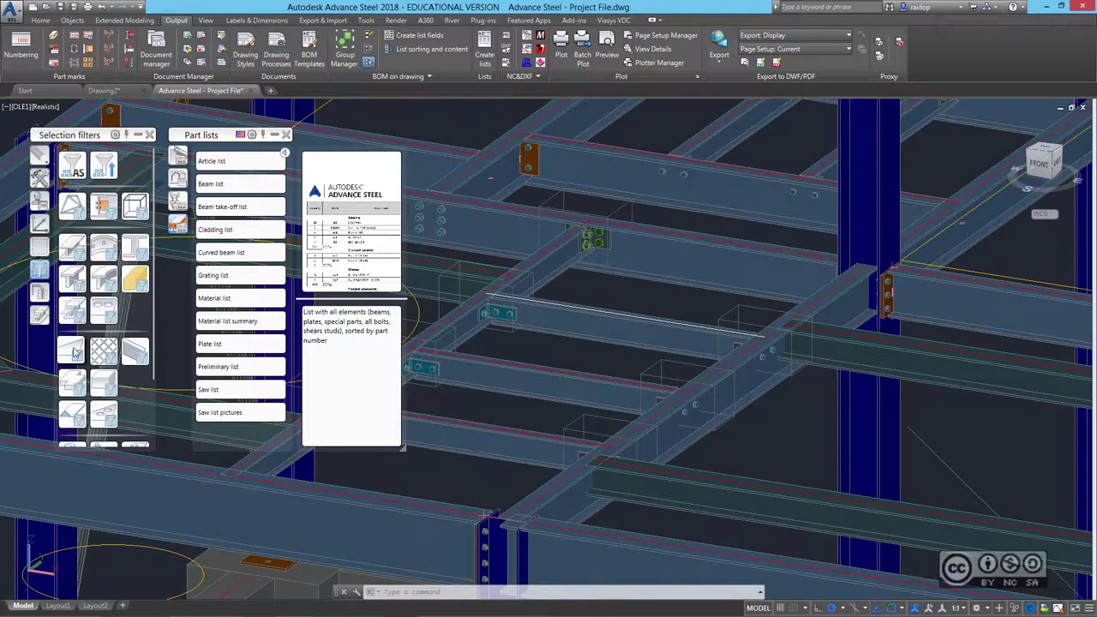
pyautogui.click(74, 353)
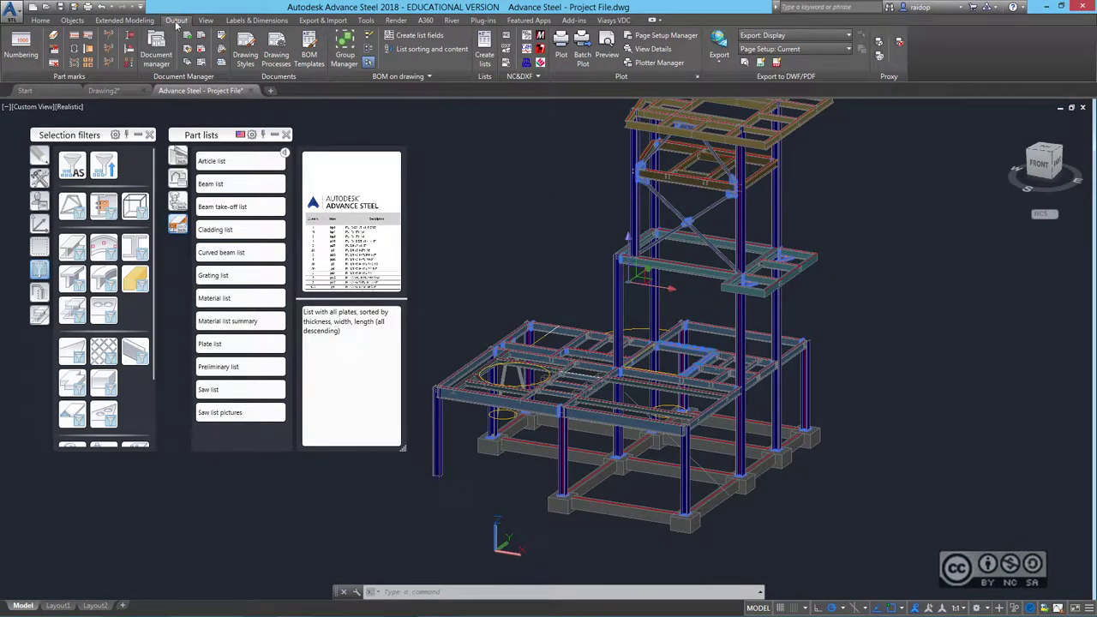
pyautogui.click(530, 78)
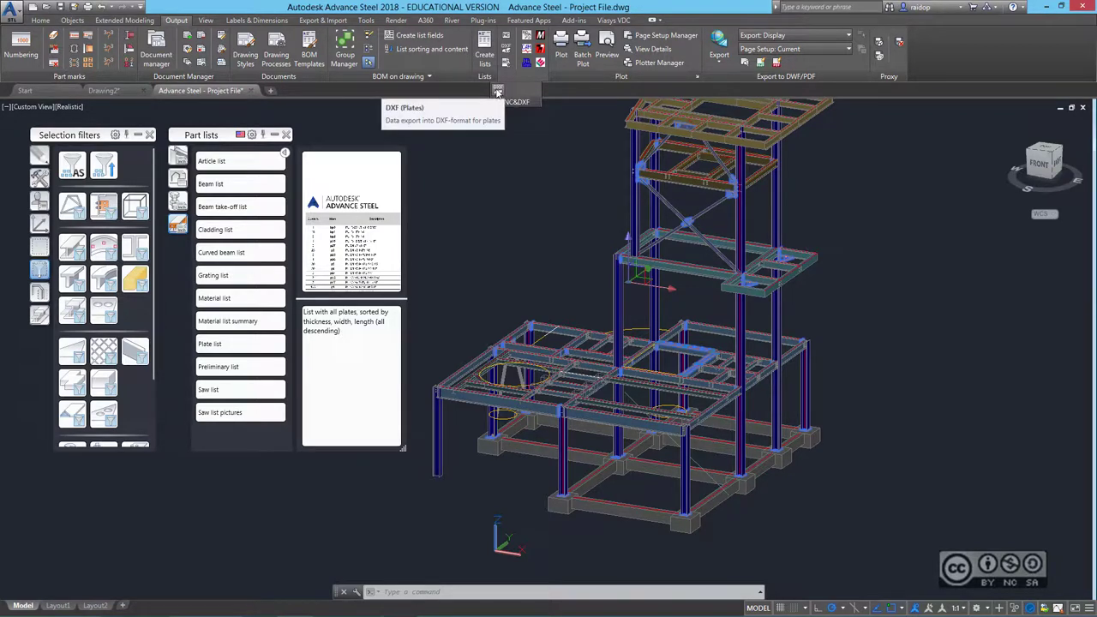
# - Review the up-to-date DSTV-NC-DXF files, previewing 1160.nc.dxf and 1164.nc.dxf
pyautogui.click(153, 53)
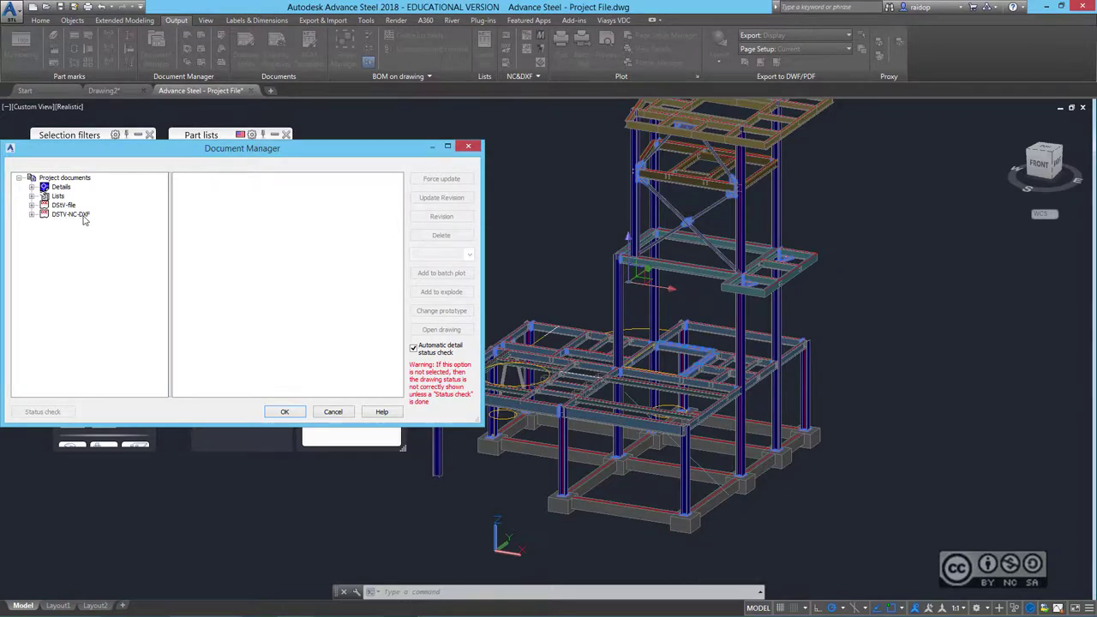
pyautogui.click(31, 215)
pyautogui.click(45, 223)
pyautogui.click(94, 241)
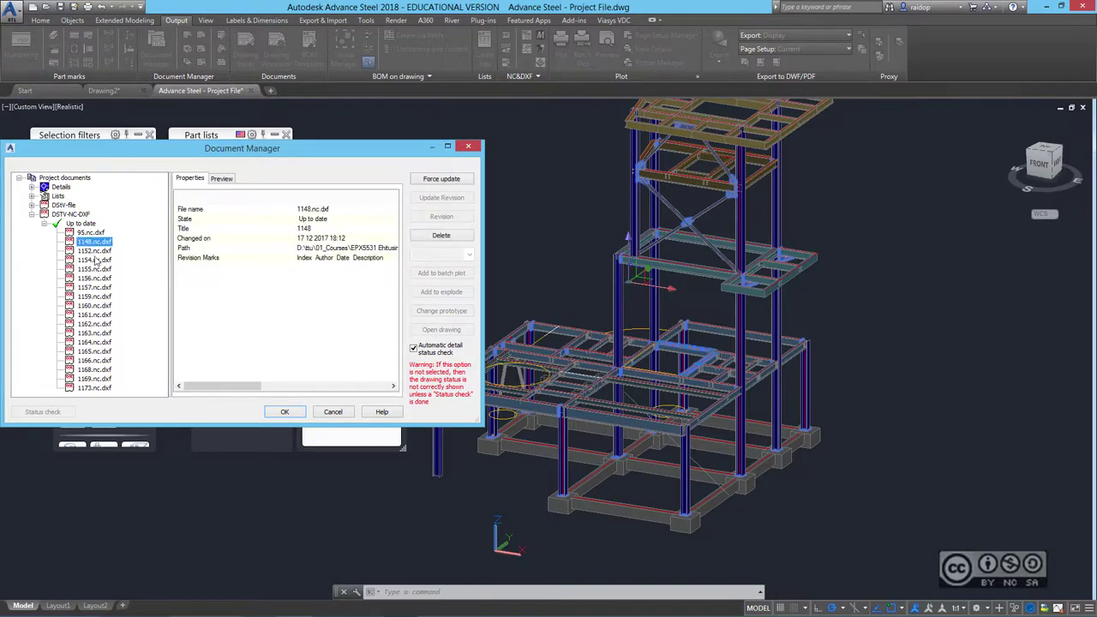
pyautogui.click(94, 305)
pyautogui.click(221, 178)
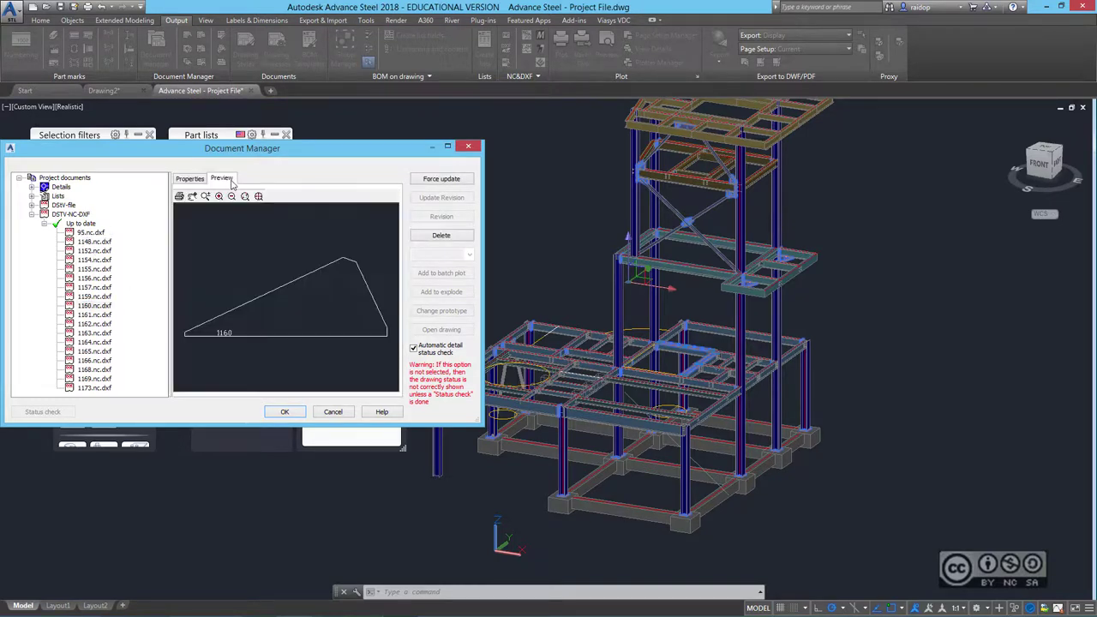
pyautogui.click(94, 342)
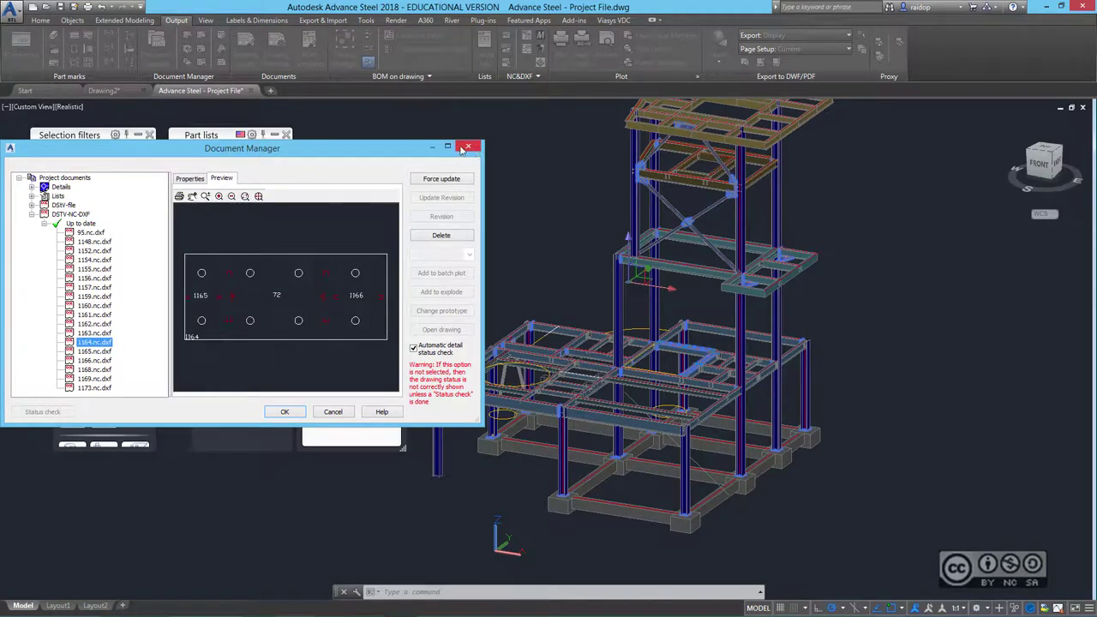
pyautogui.click(466, 148)
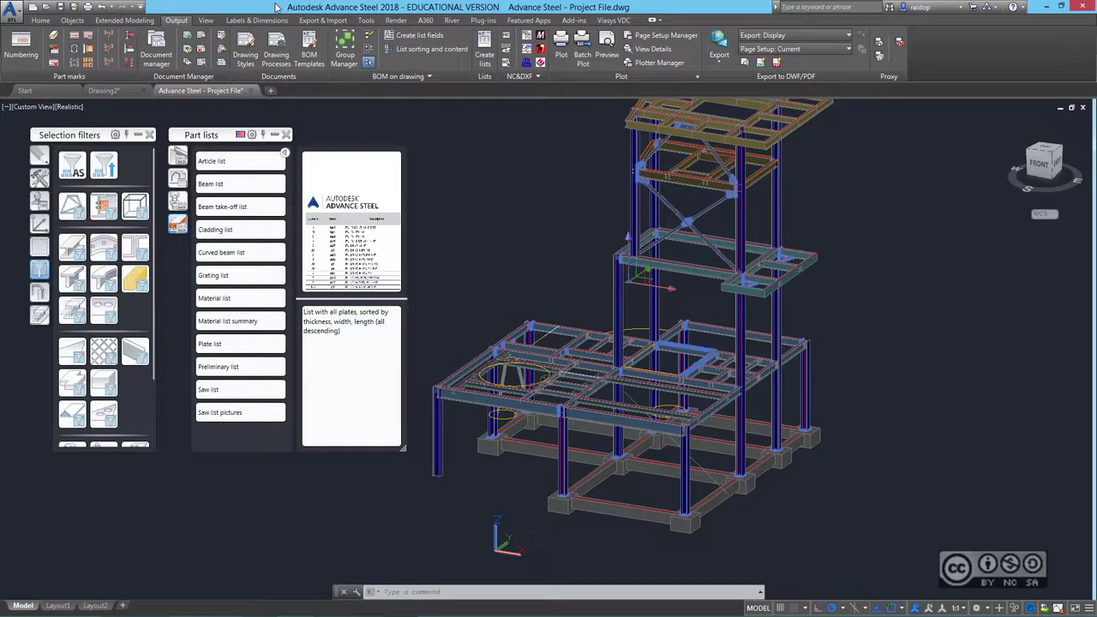
# - Cancel the current command and add the front horizontal beam to the selection
pyautogui.scroll(8, 652, 342)
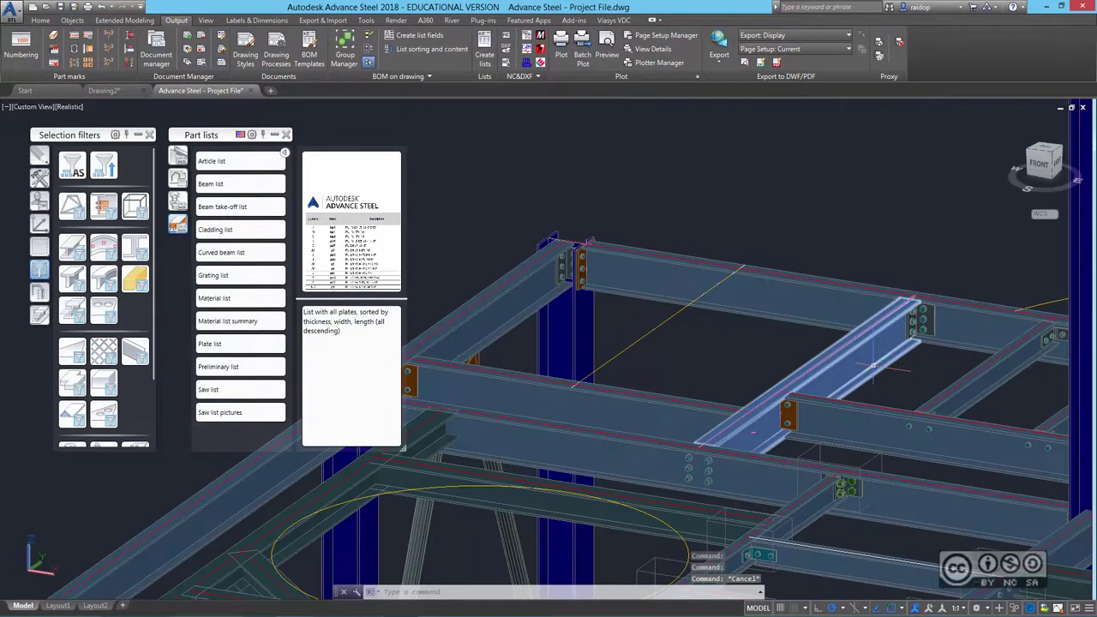
pyautogui.press('Escape')
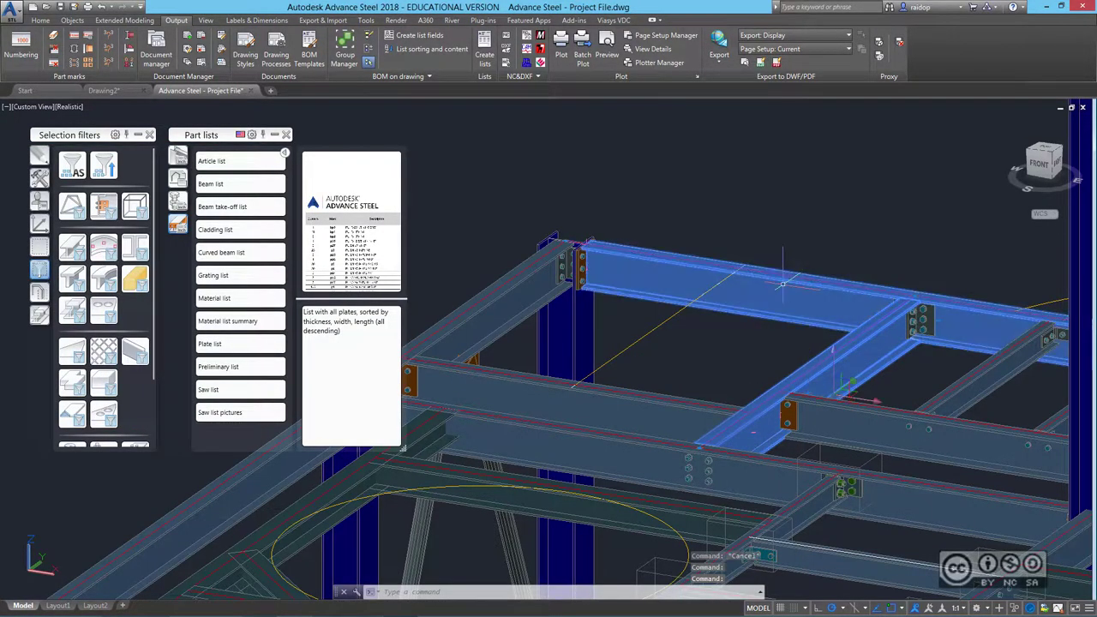
pyautogui.click(644, 393)
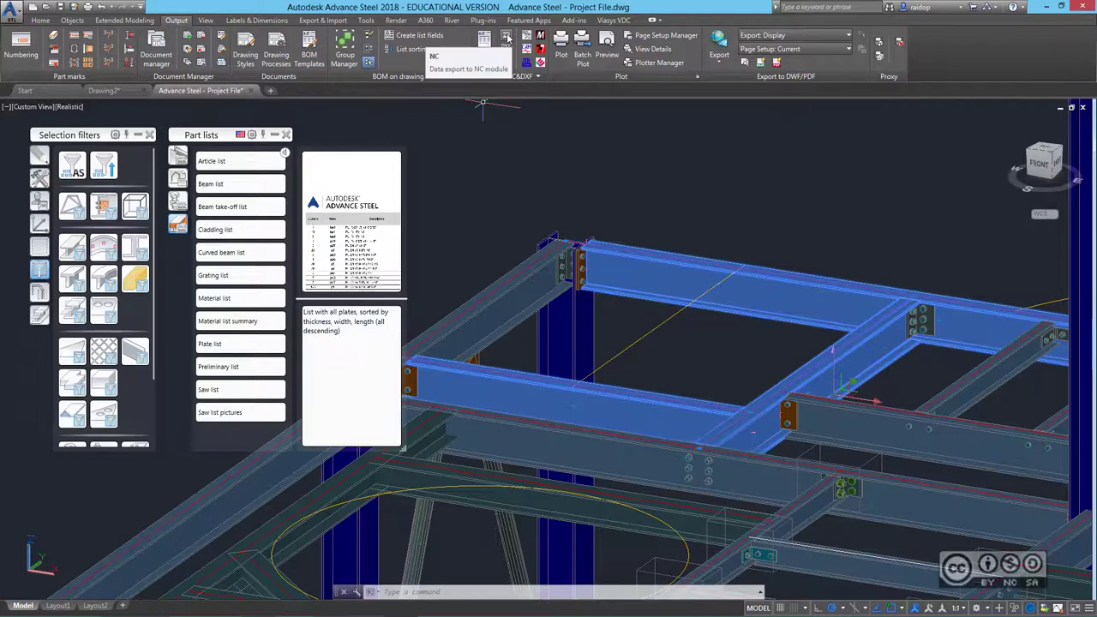
# - Preview the contents of the up-to-date DSTV-NC file 48.nc in the Document Manager
pyautogui.click(157, 40)
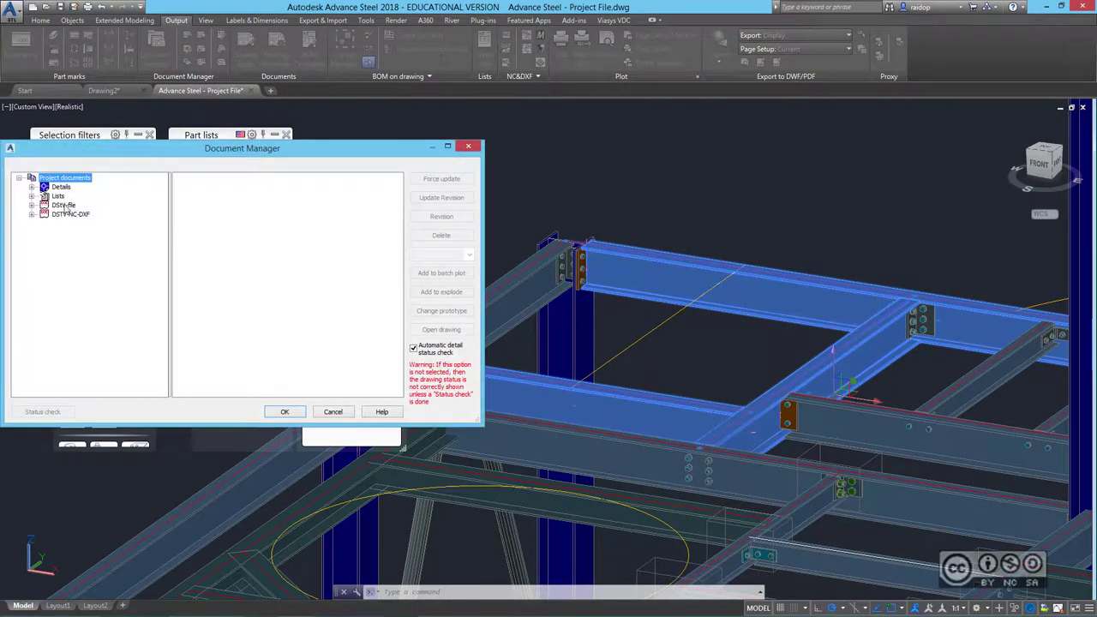
pyautogui.click(32, 205)
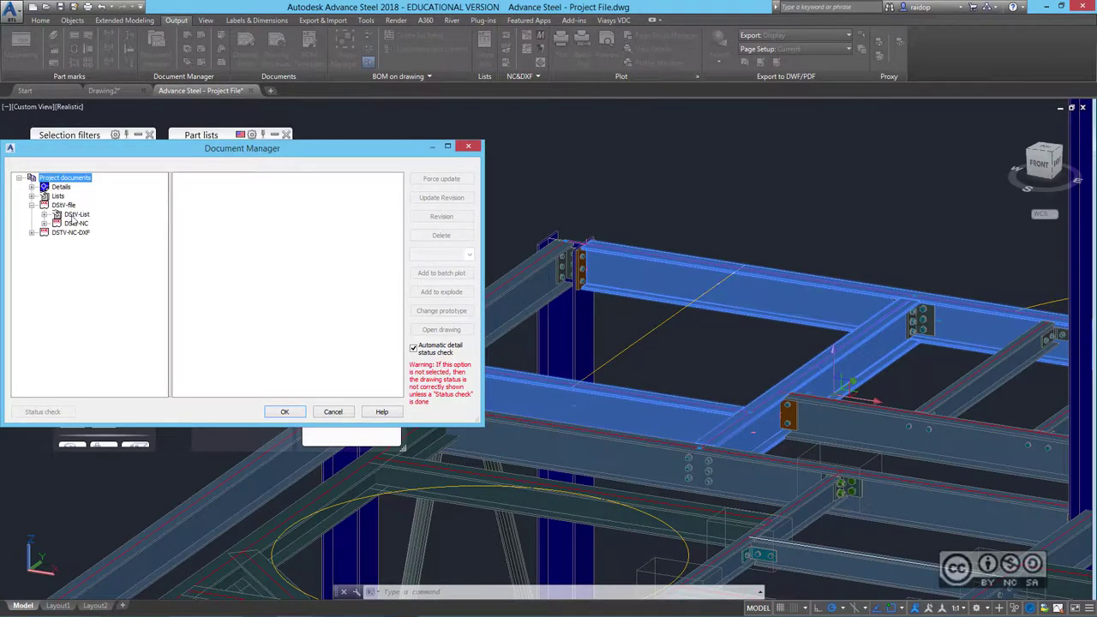
pyautogui.click(43, 223)
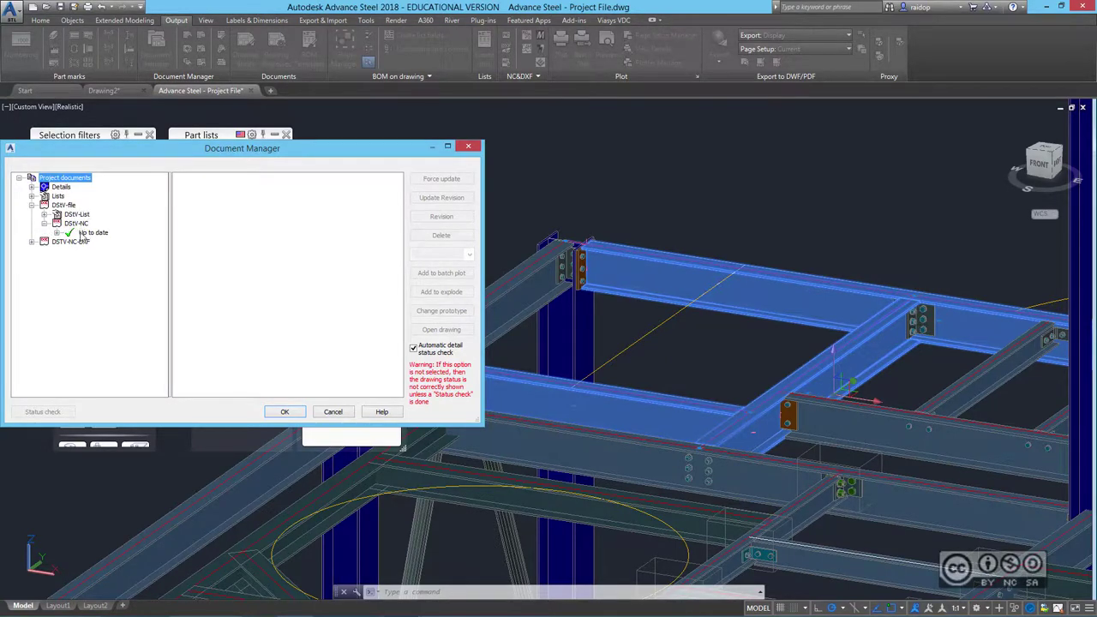
pyautogui.click(56, 232)
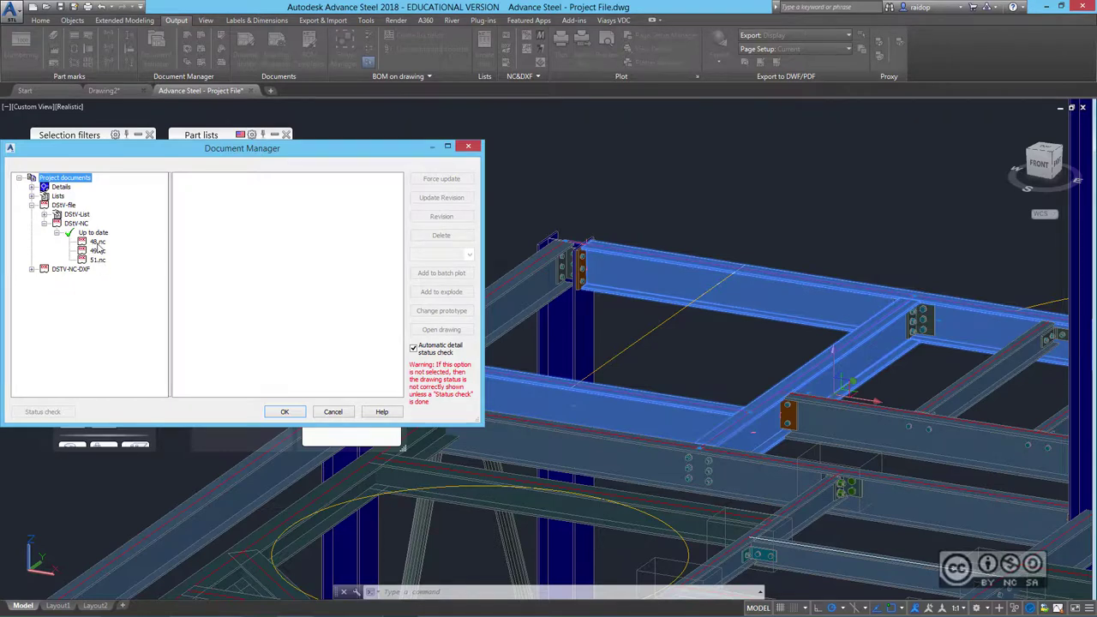
pyautogui.click(97, 243)
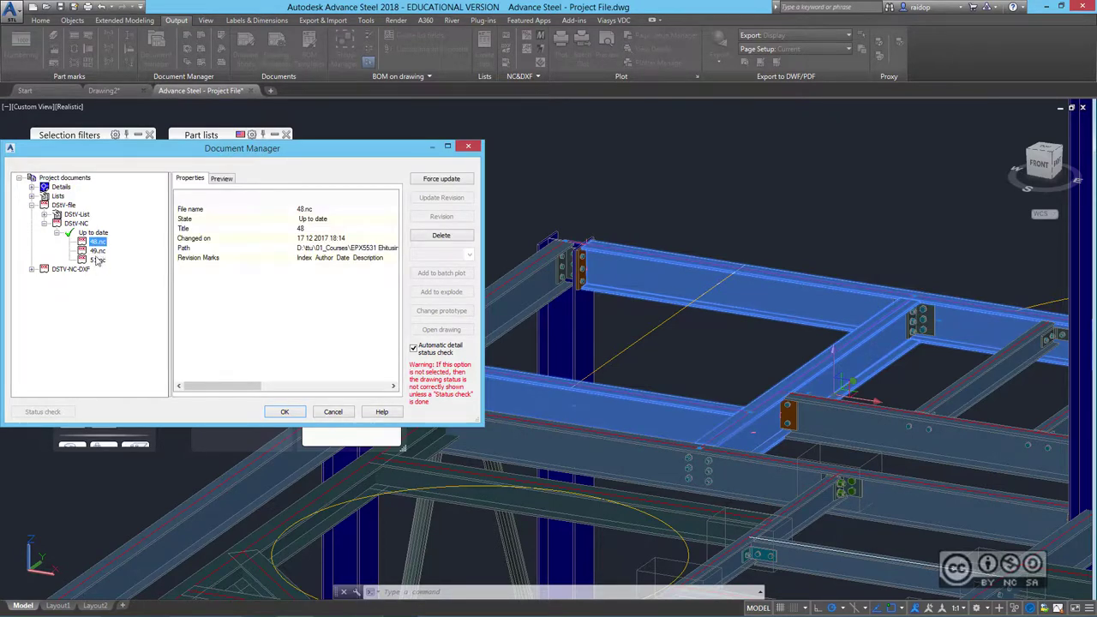
pyautogui.click(221, 178)
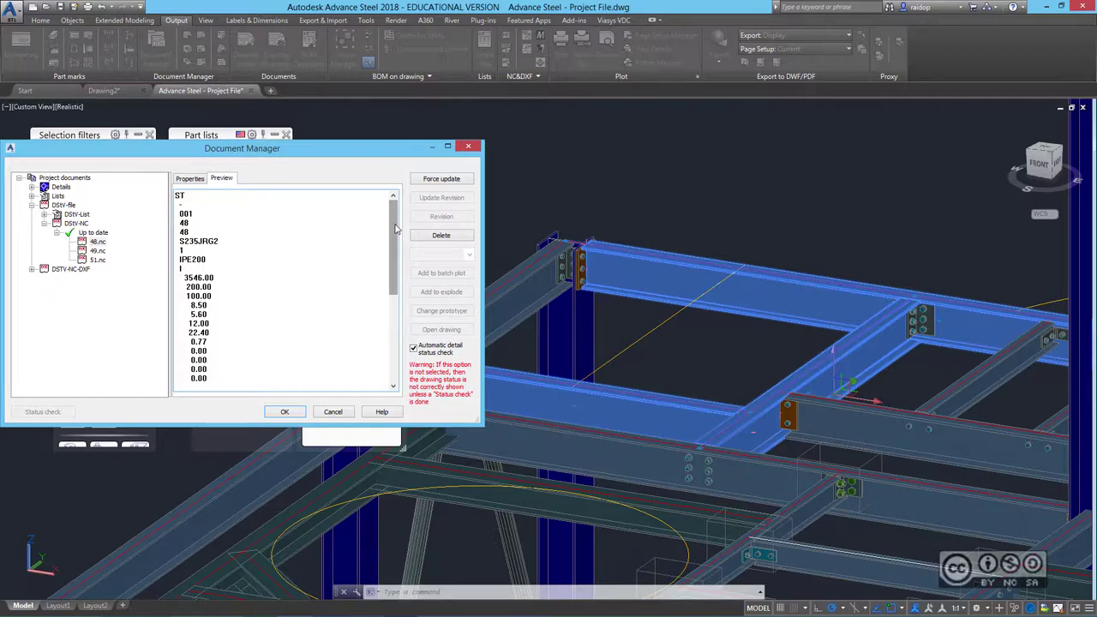
pyautogui.click(468, 146)
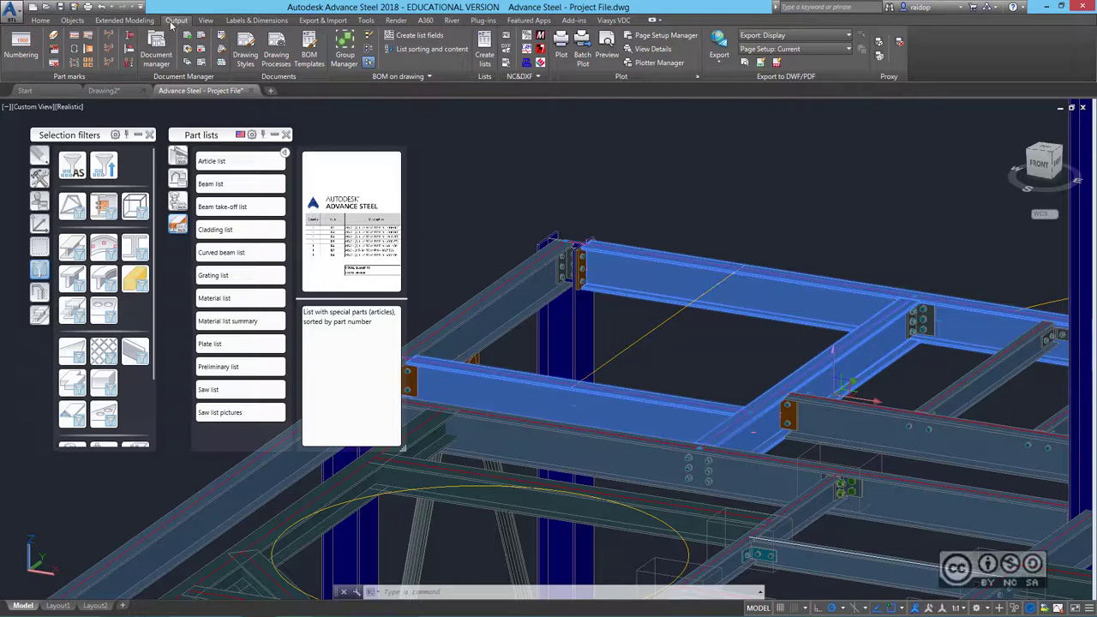
# - Run the 2 - Singleparts - All process All Sp Each ANSI-A to create single-part drawings
pyautogui.click(277, 43)
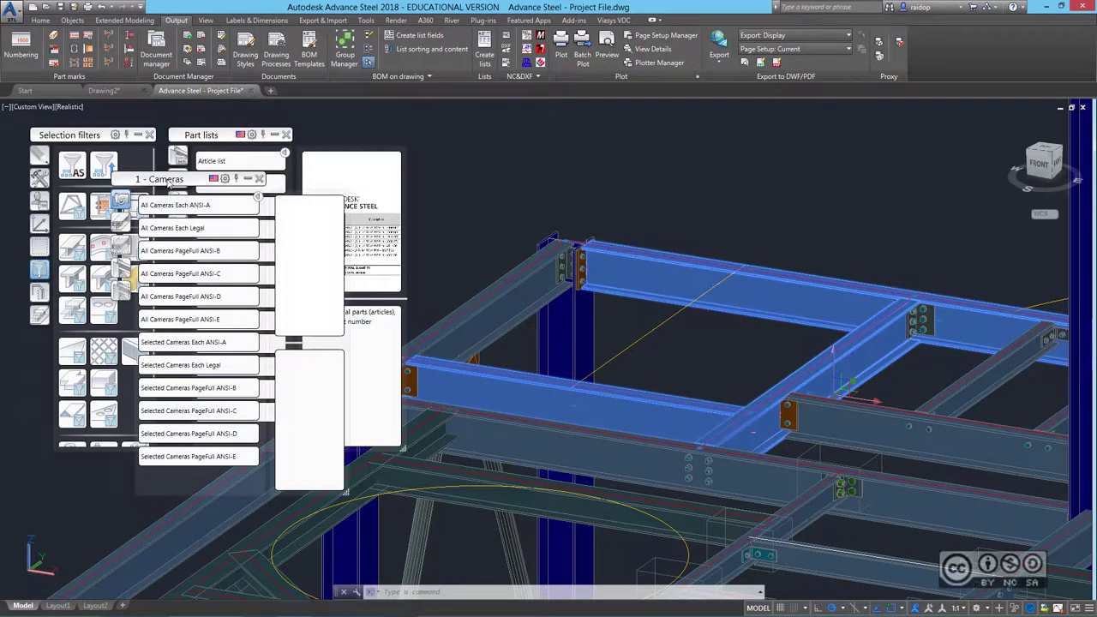
pyautogui.moveTo(211, 137); pyautogui.dragTo(380, 131)
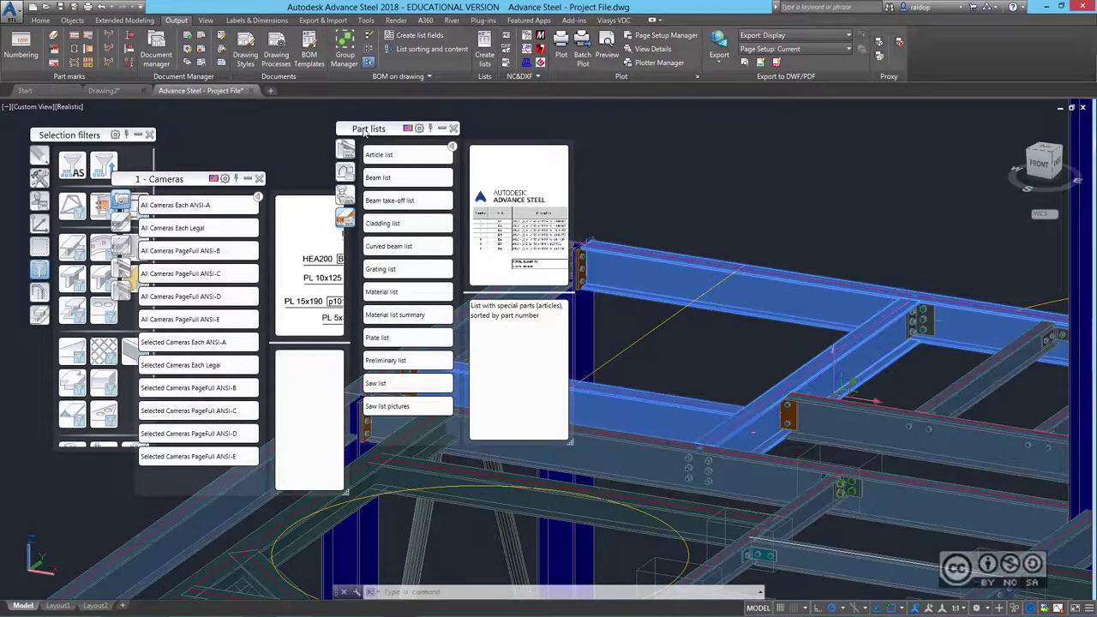
pyautogui.click(453, 127)
pyautogui.moveTo(171, 180); pyautogui.dragTo(229, 142)
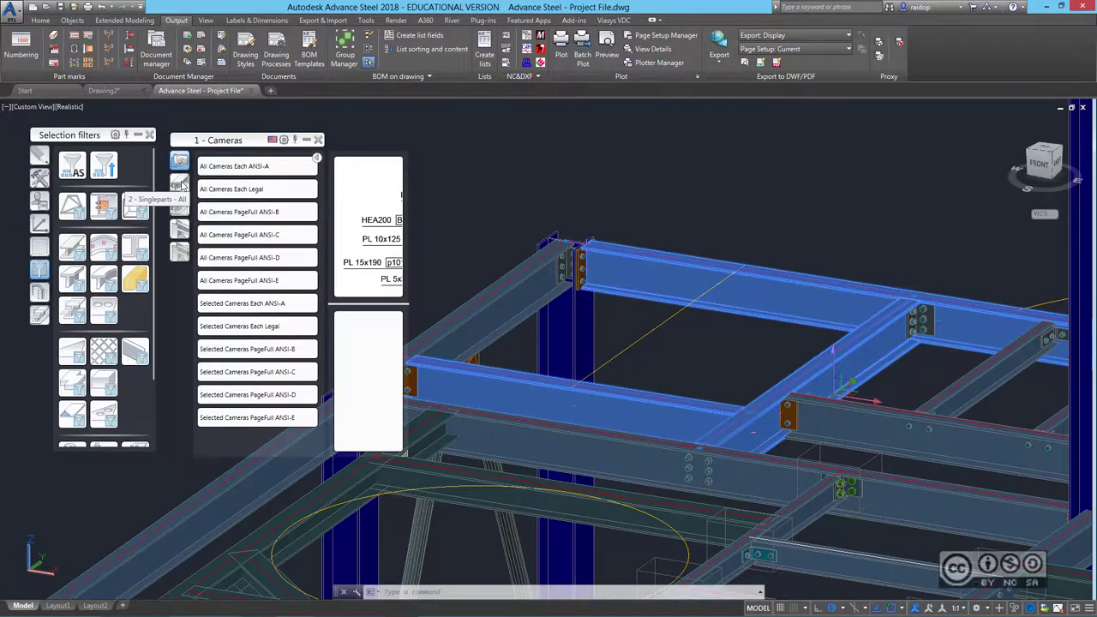
pyautogui.click(180, 184)
pyautogui.moveTo(257, 256)
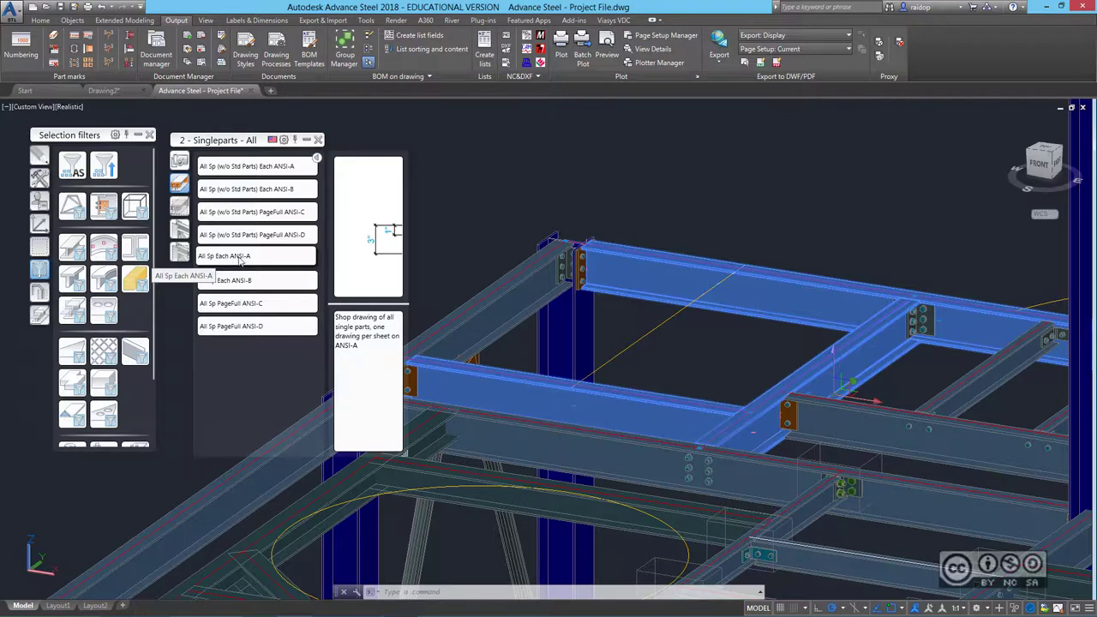
pyautogui.click(245, 260)
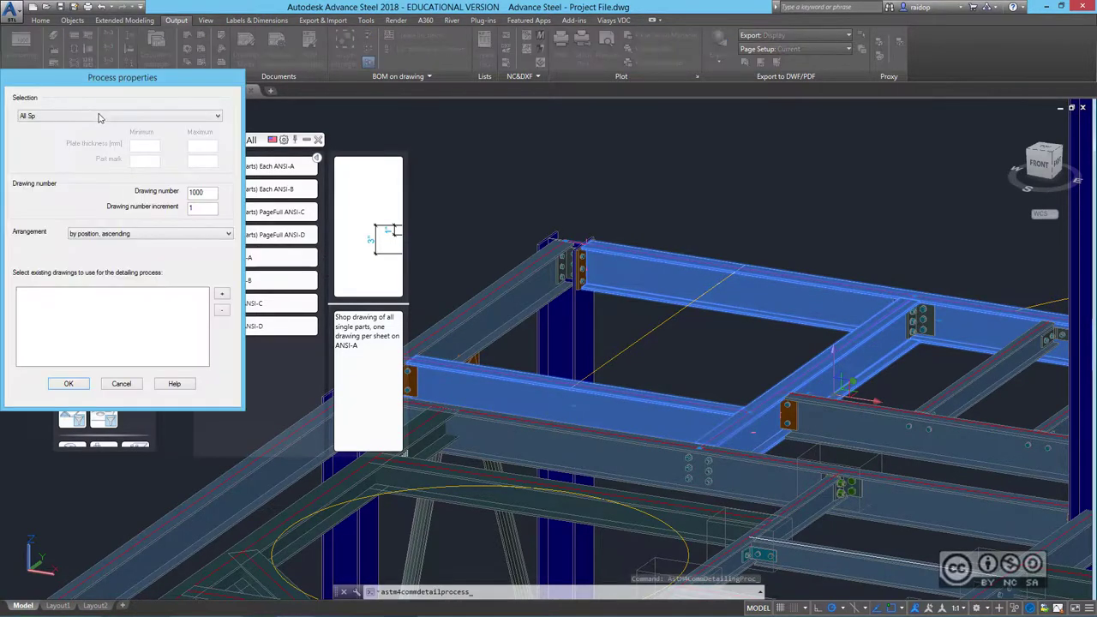
pyautogui.click(69, 384)
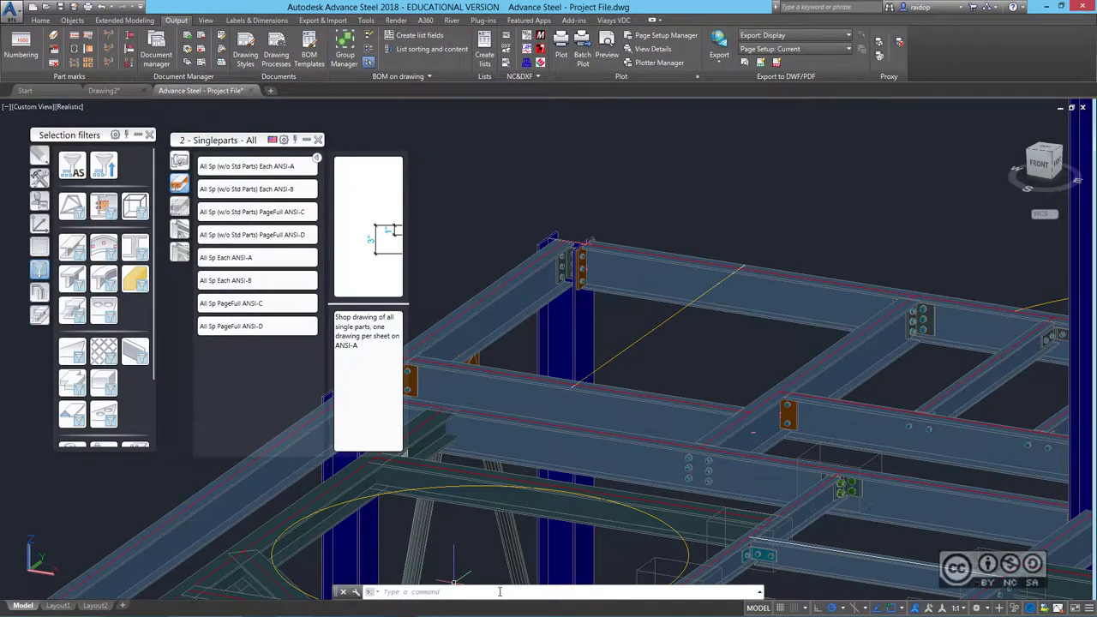
# - Check the up-to-date single-part sheets, previewing Part 1148 Sheet 1000 and Part 1159 Sheet 1006
pyautogui.click(158, 56)
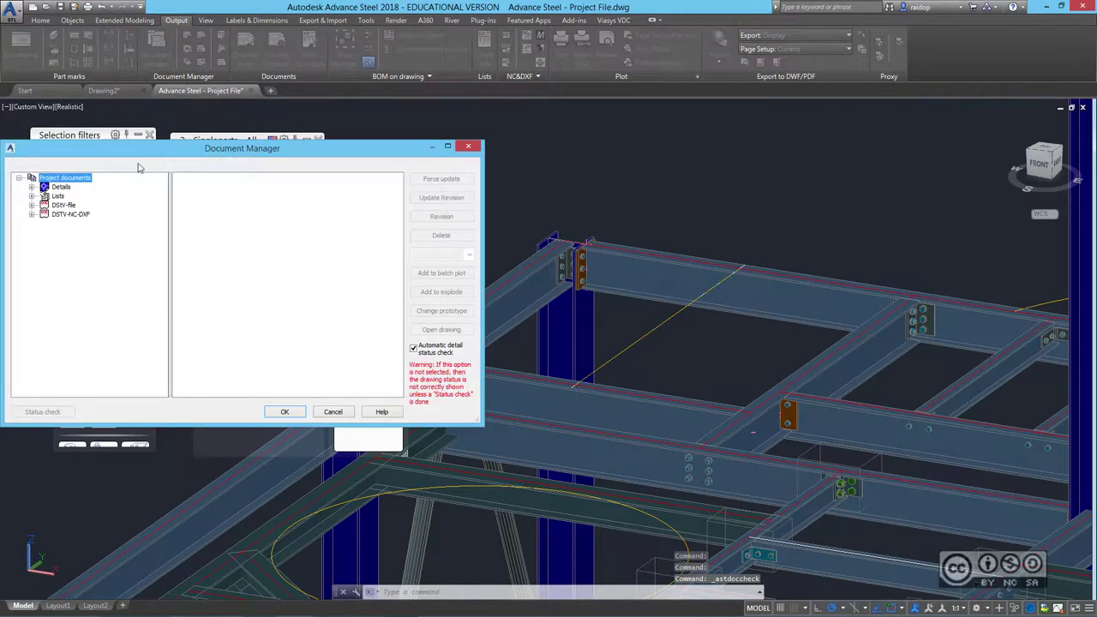
pyautogui.click(32, 187)
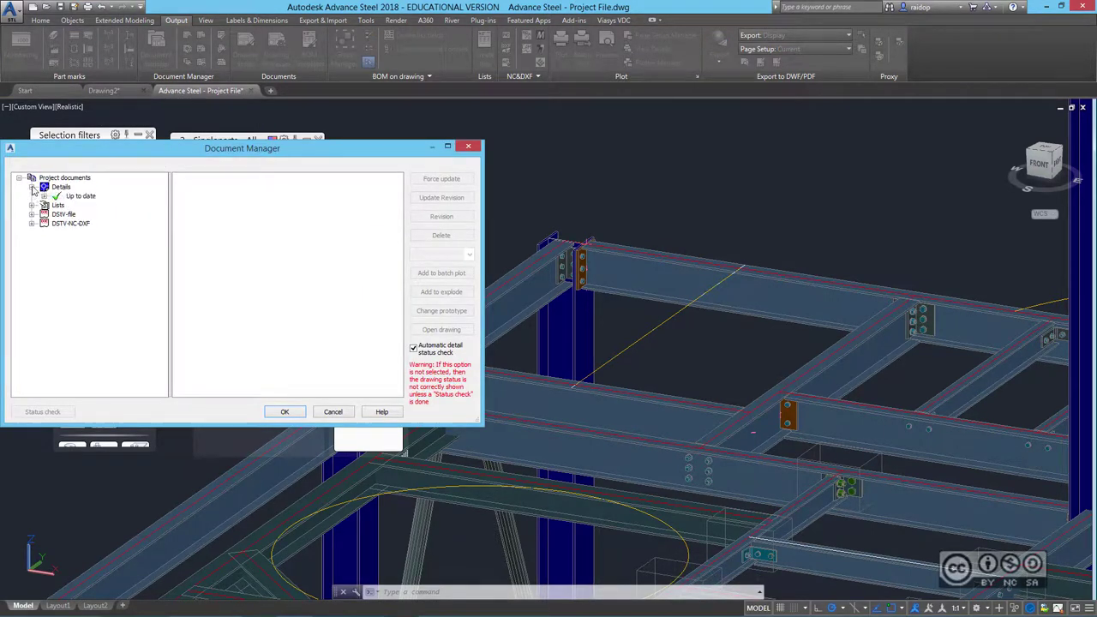
pyautogui.click(44, 196)
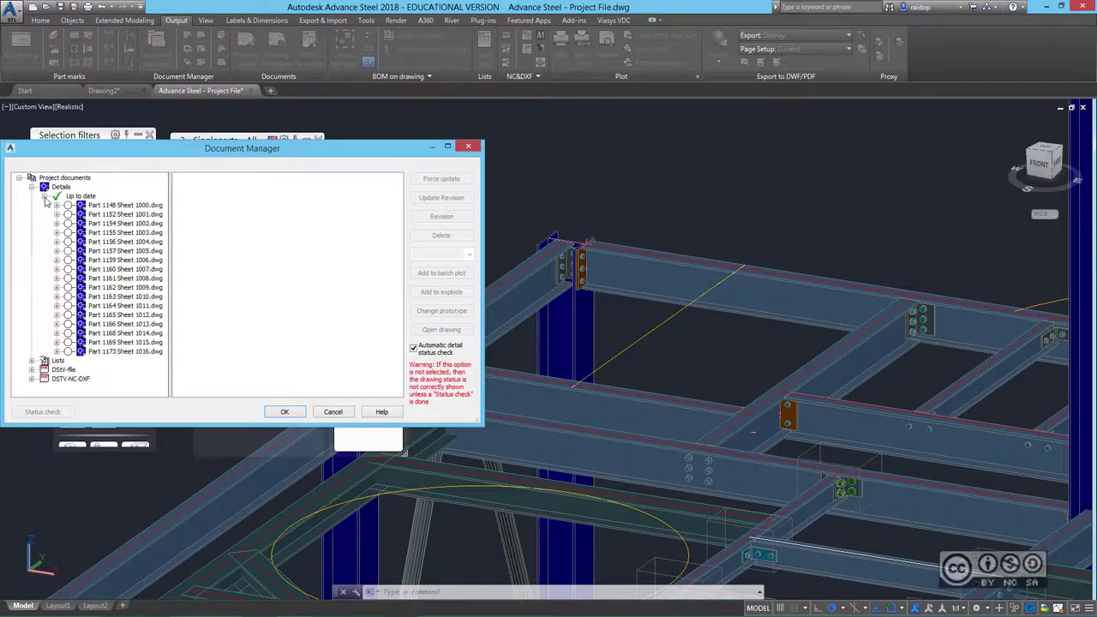
pyautogui.click(110, 206)
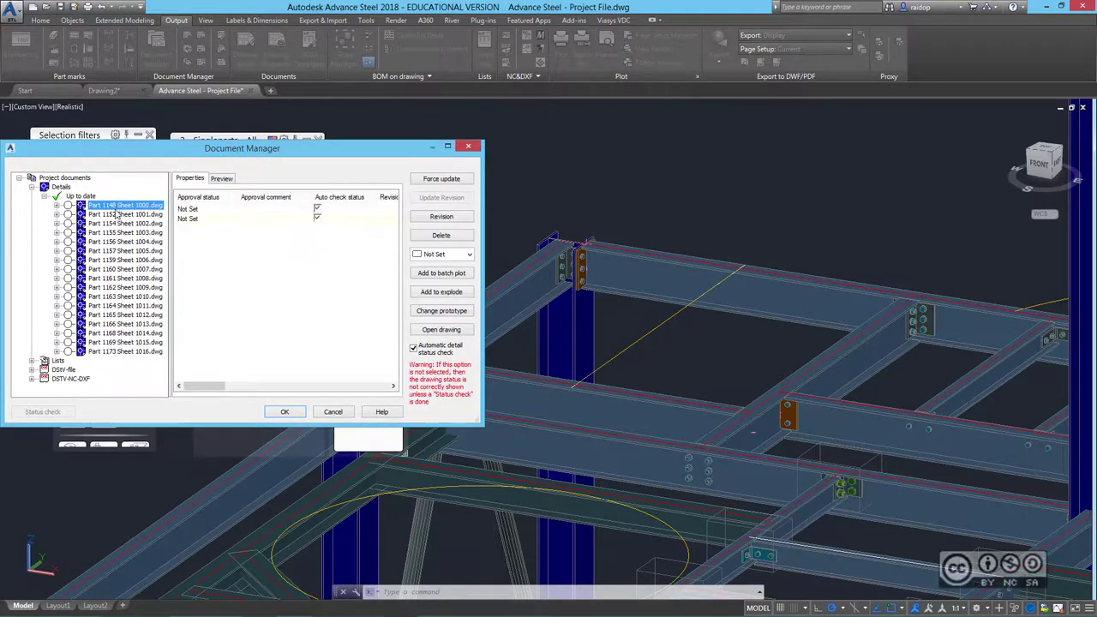
pyautogui.click(222, 180)
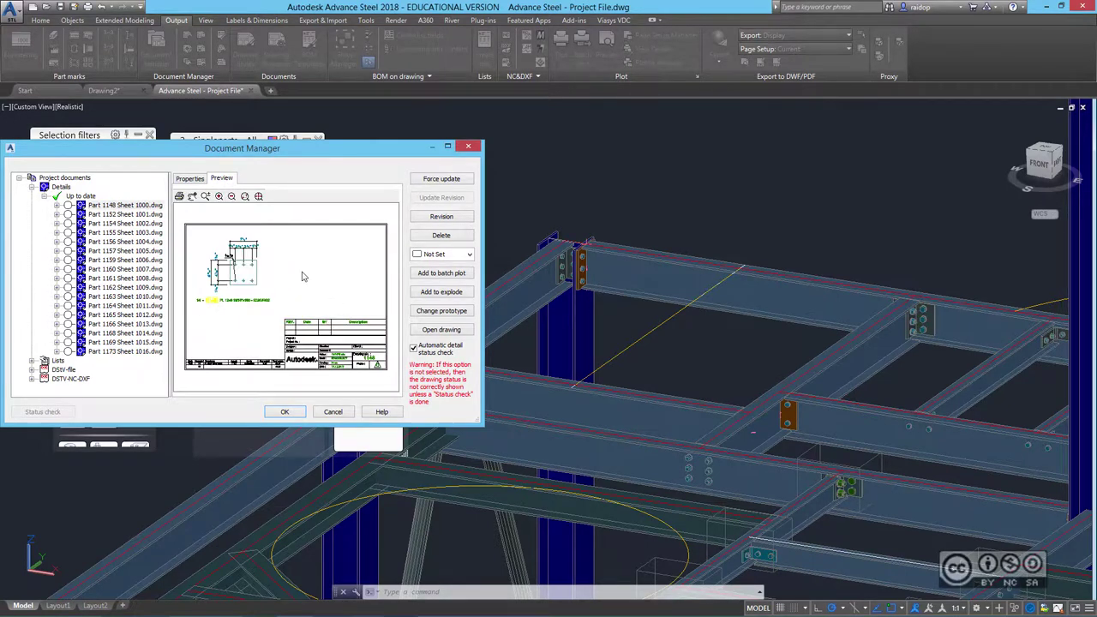
pyautogui.click(129, 259)
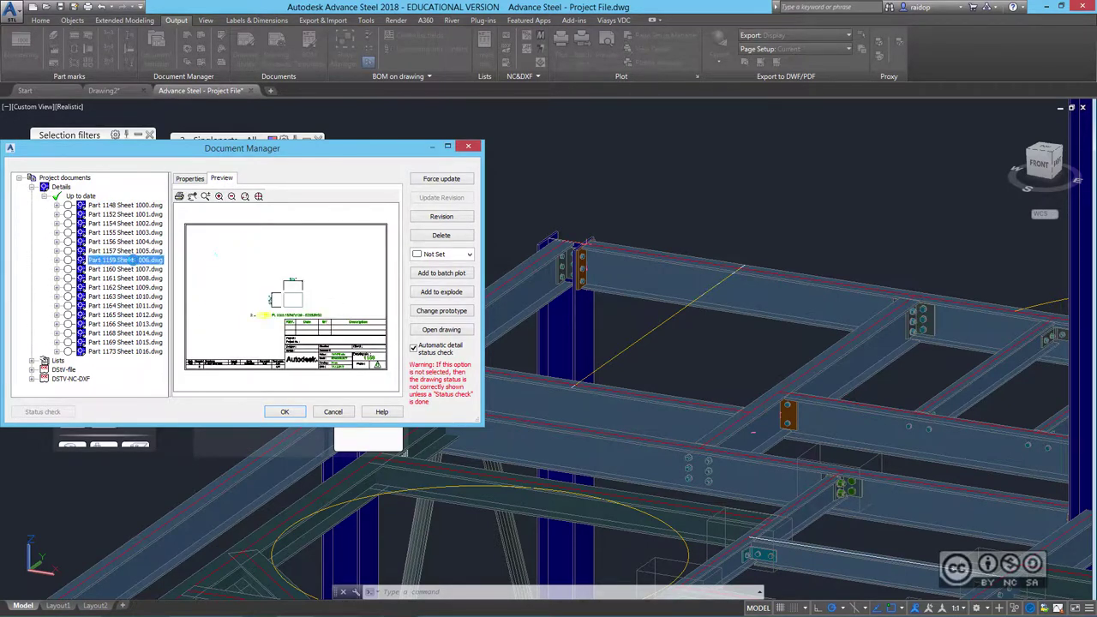
pyautogui.click(287, 415)
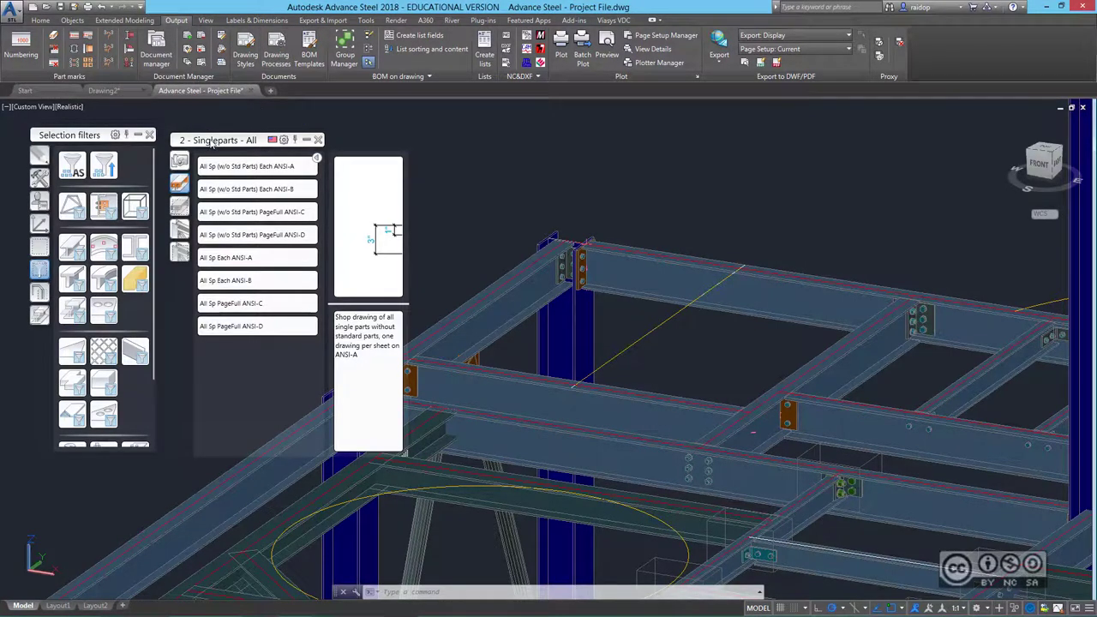
# - Run the 4 - Assemblies - All process All Assemblies Each ANSI-B
pyautogui.click(179, 230)
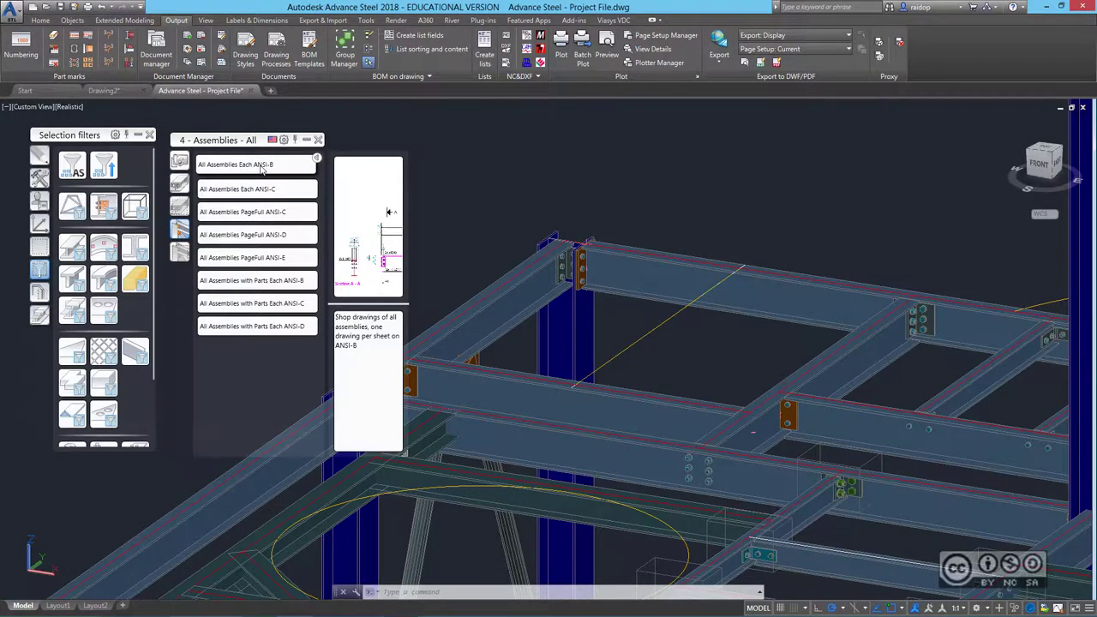
pyautogui.click(262, 169)
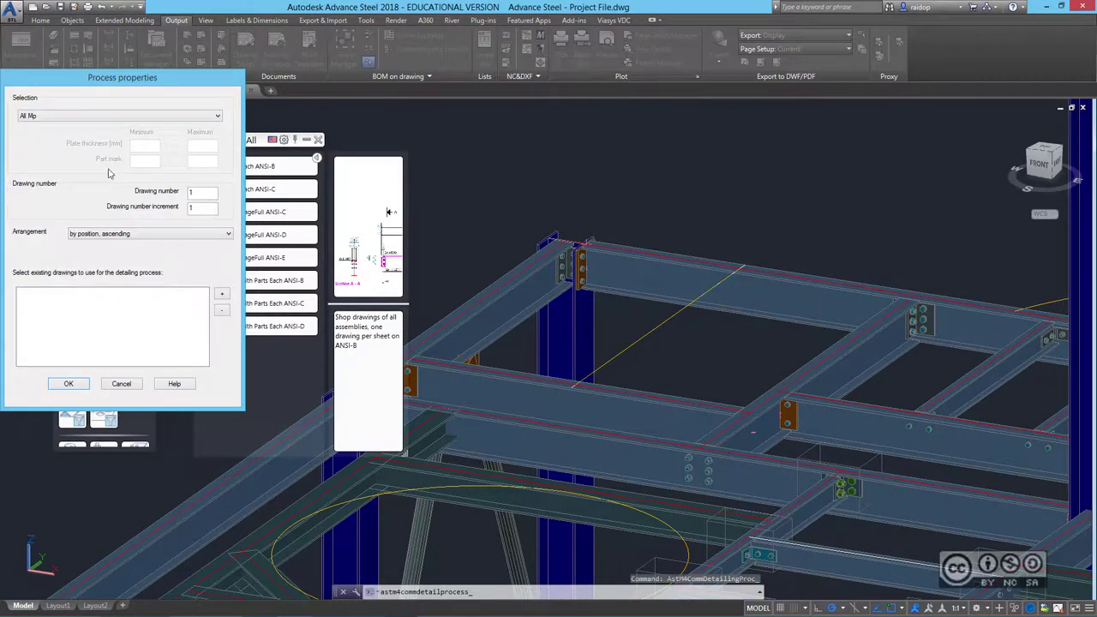
pyautogui.click(69, 385)
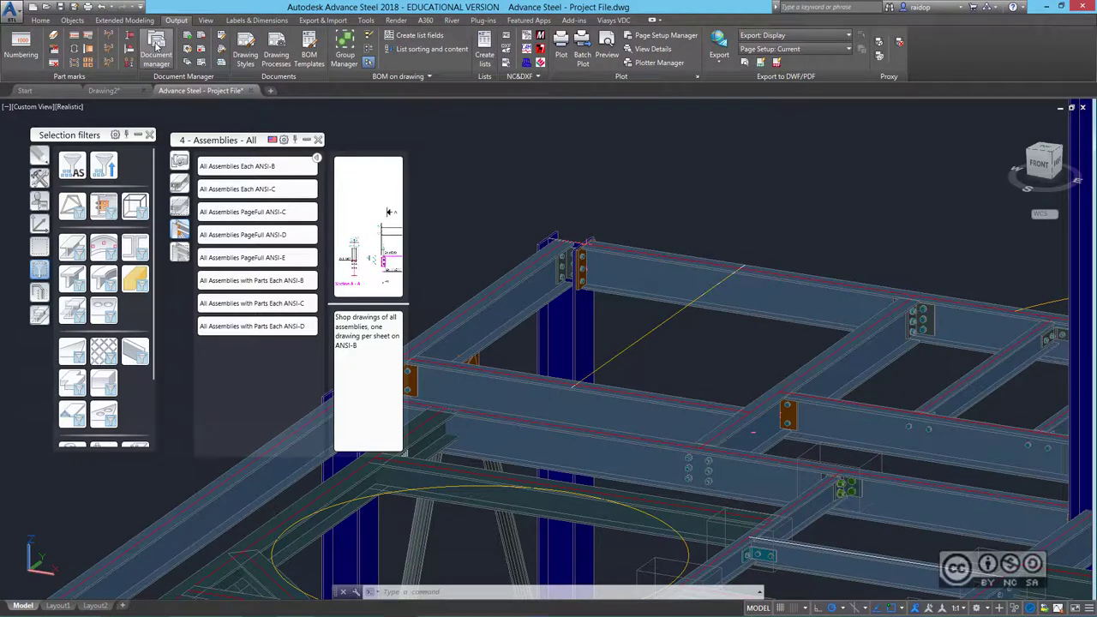
# - Preview the assembly sheets, including Assembly 3 Sheet 3, fitted whole in the preview
pyautogui.click(157, 51)
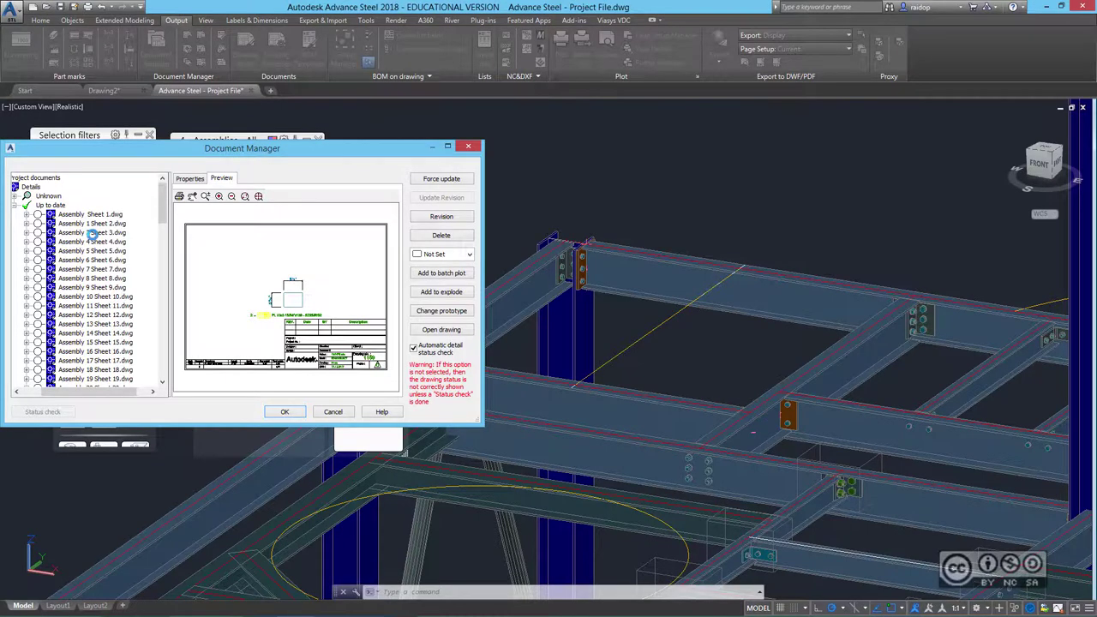
pyautogui.click(93, 234)
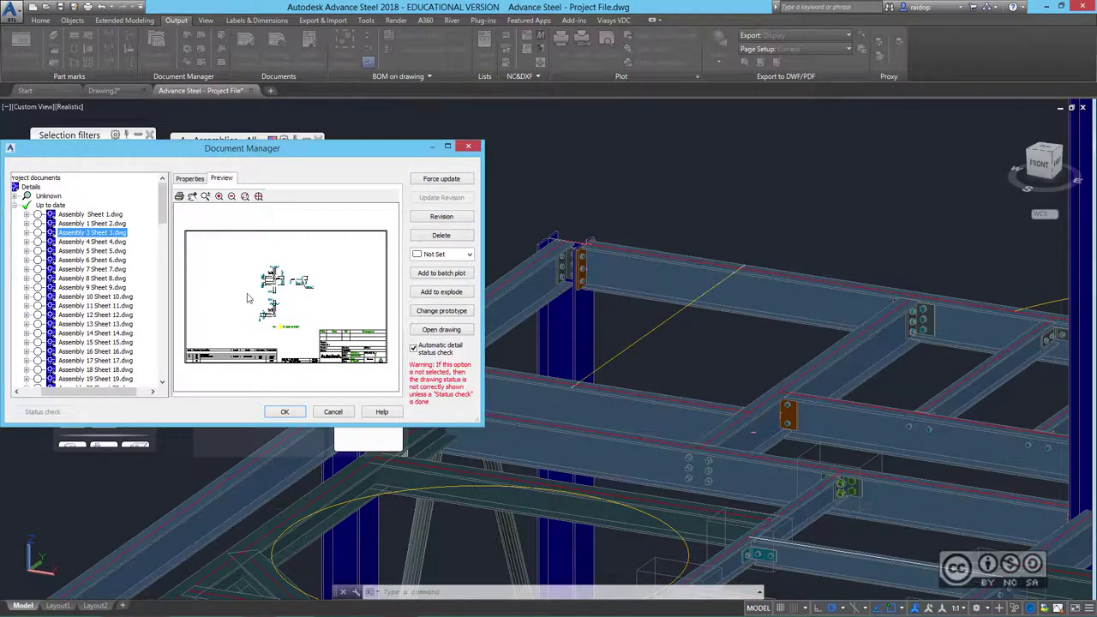
pyautogui.click(96, 306)
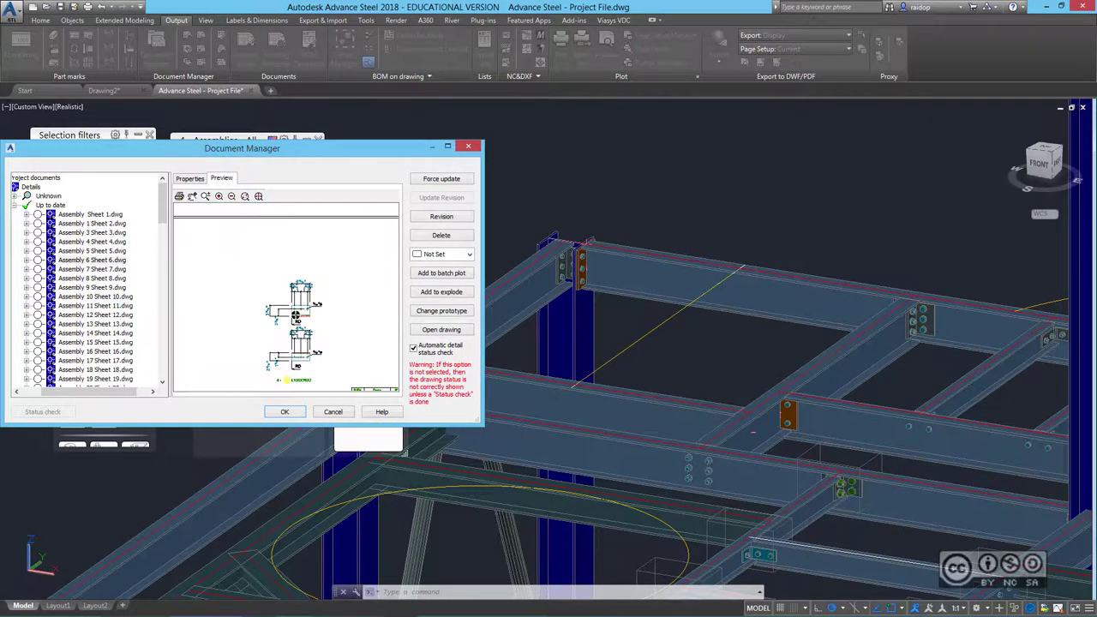
pyautogui.click(225, 204)
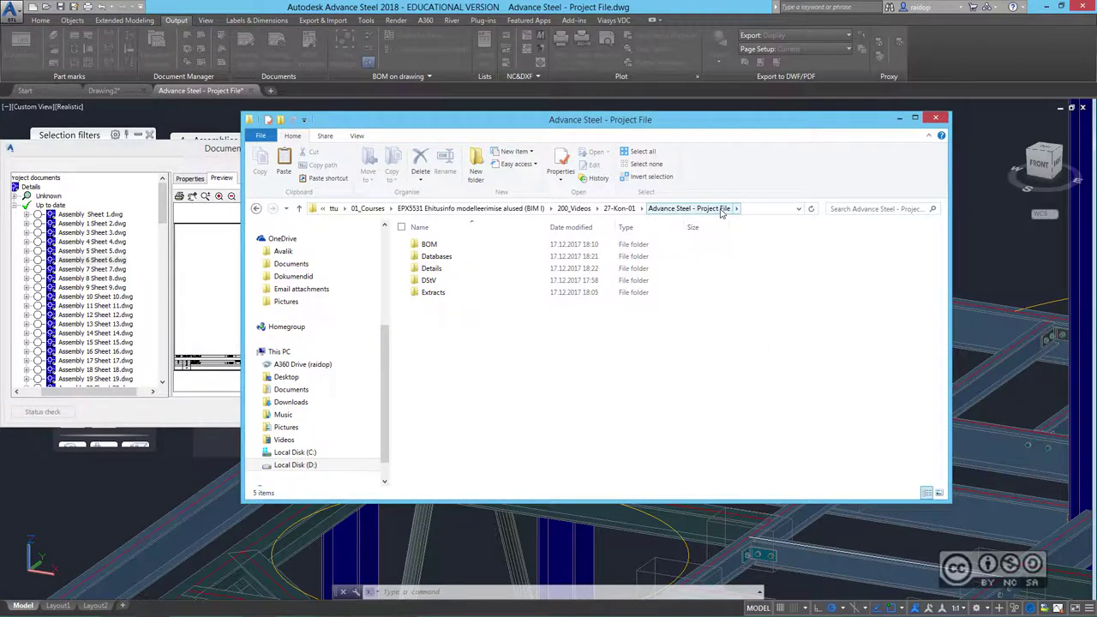
# - Open the project's Details folder in a file browser, then close the browser
pyautogui.doubleClick(431, 268)
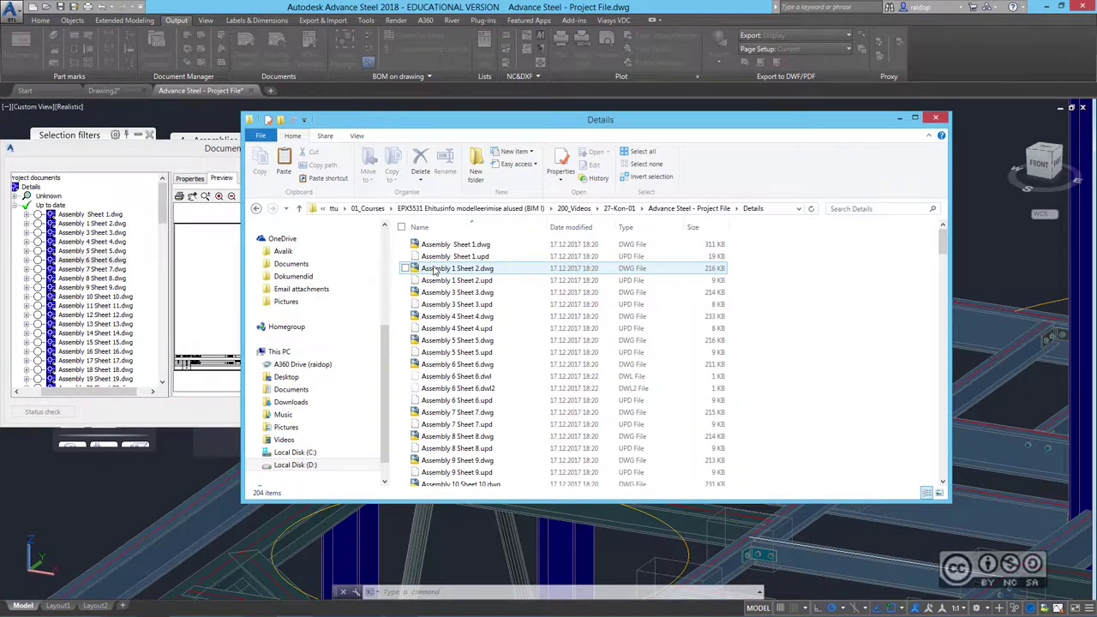
pyautogui.click(944, 446)
pyautogui.moveTo(945, 446); pyautogui.dragTo(944, 257)
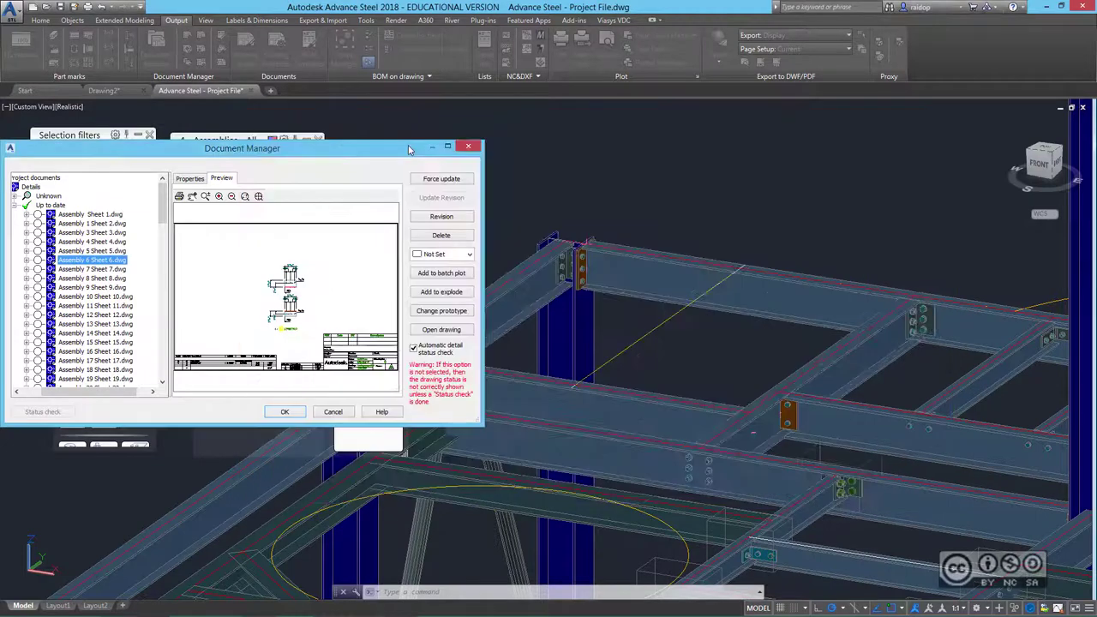
pyautogui.hotkey('alt', 'F4')
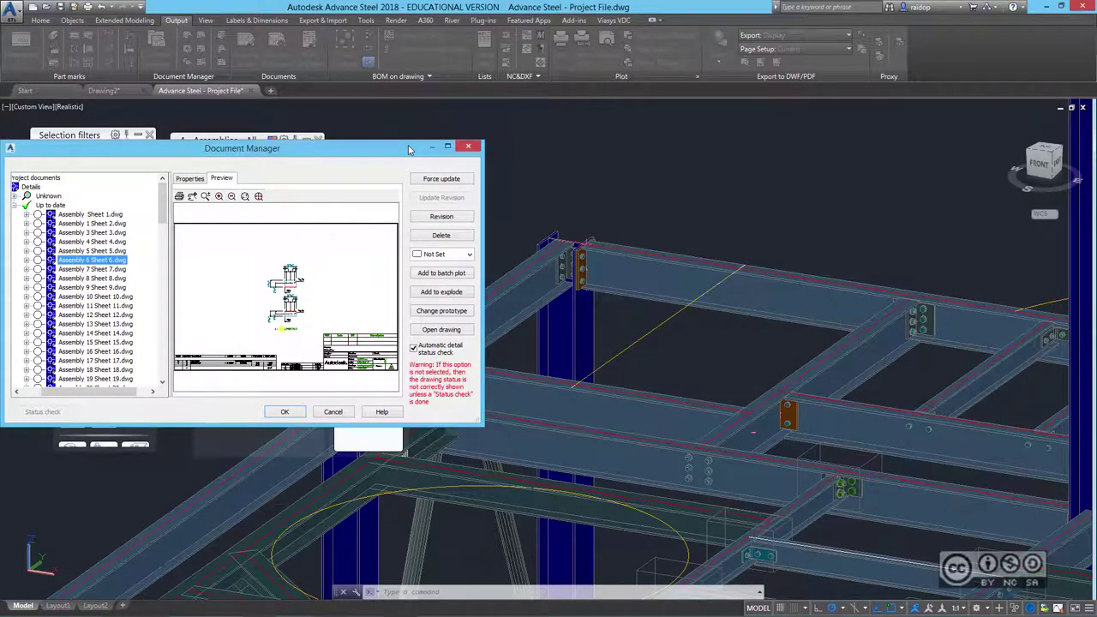